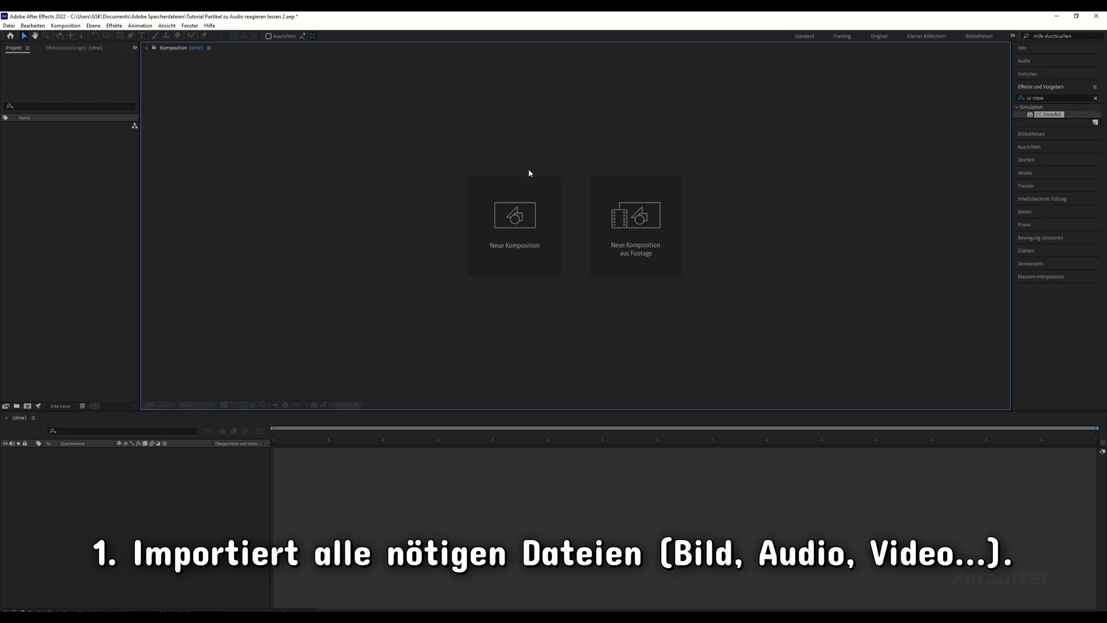
# - Import the four files from the Dateien folder into the project: Extinction - Frost, Hintergrund and the two M4-Beats tracks
pyautogui.click(9, 26)
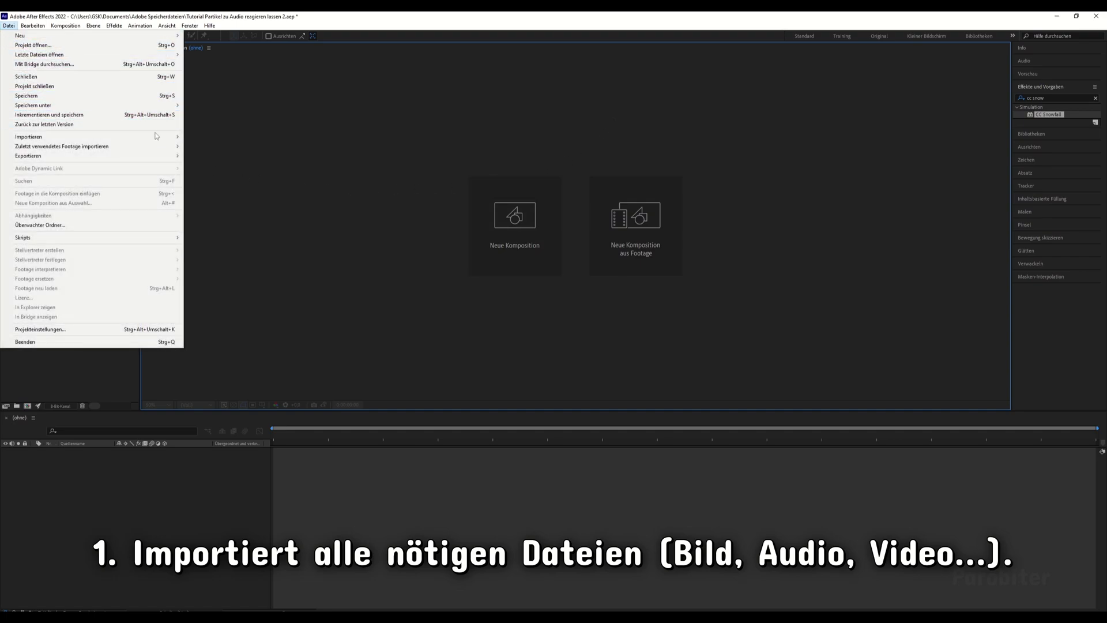
pyautogui.moveTo(165, 140)
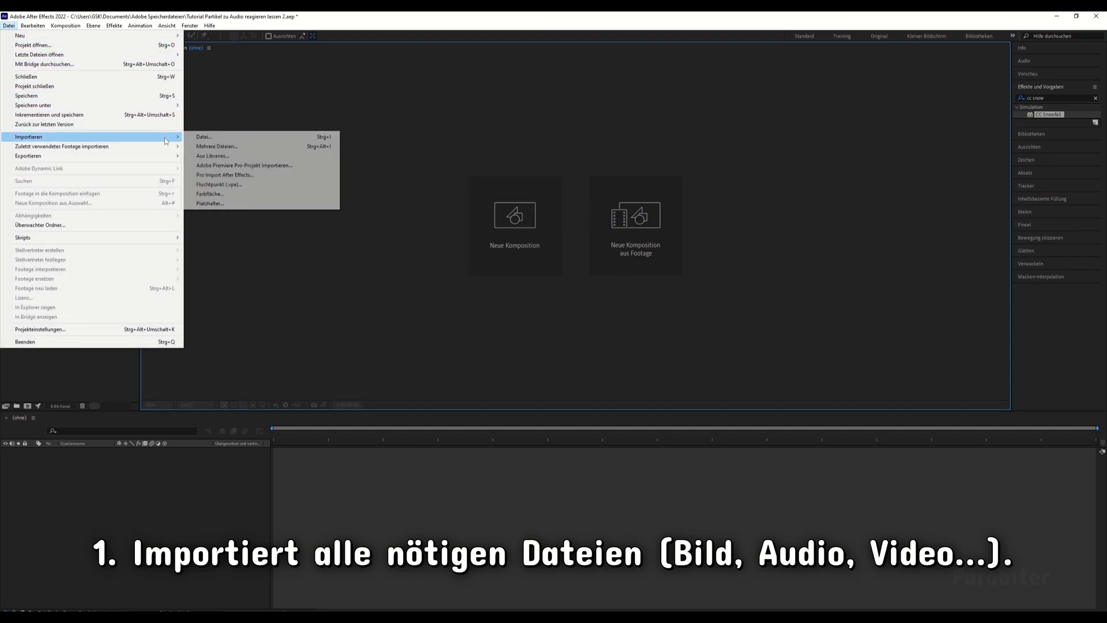
pyautogui.click(236, 148)
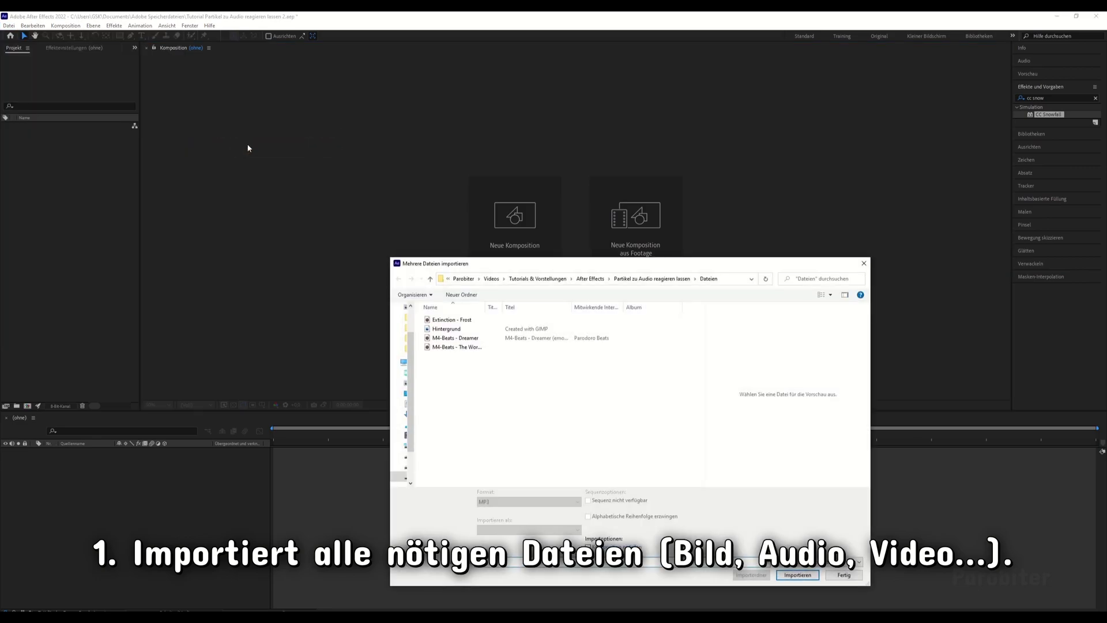
pyautogui.moveTo(458, 383); pyautogui.dragTo(480, 316)
pyautogui.click(798, 575)
pyautogui.click(6, 173)
pyautogui.moveTo(16, 181); pyautogui.dragTo(83, 126)
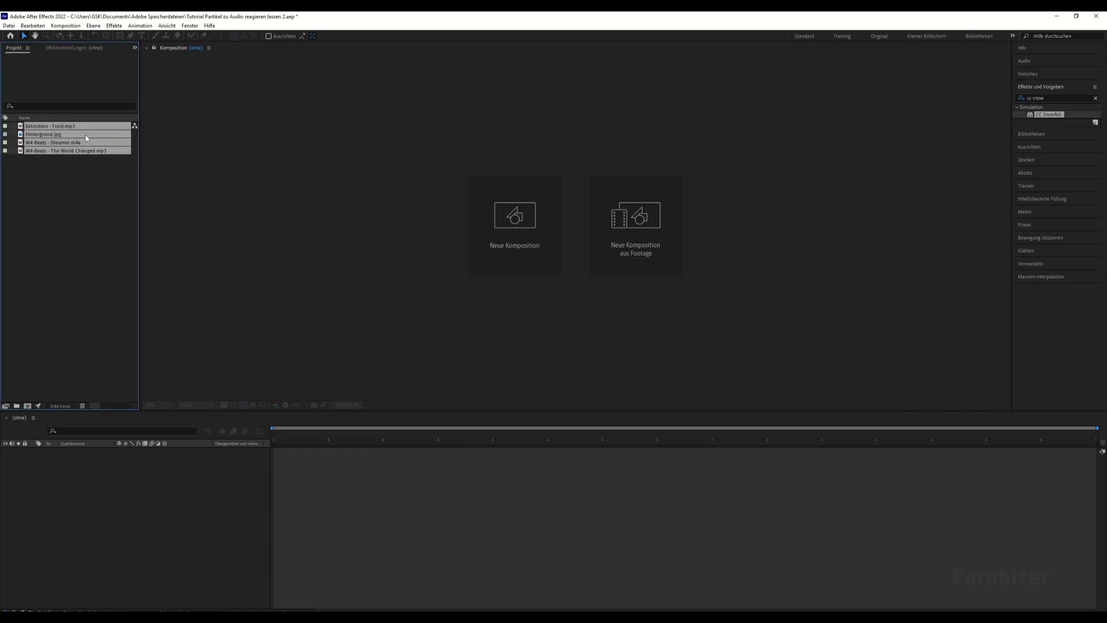
pyautogui.click(55, 176)
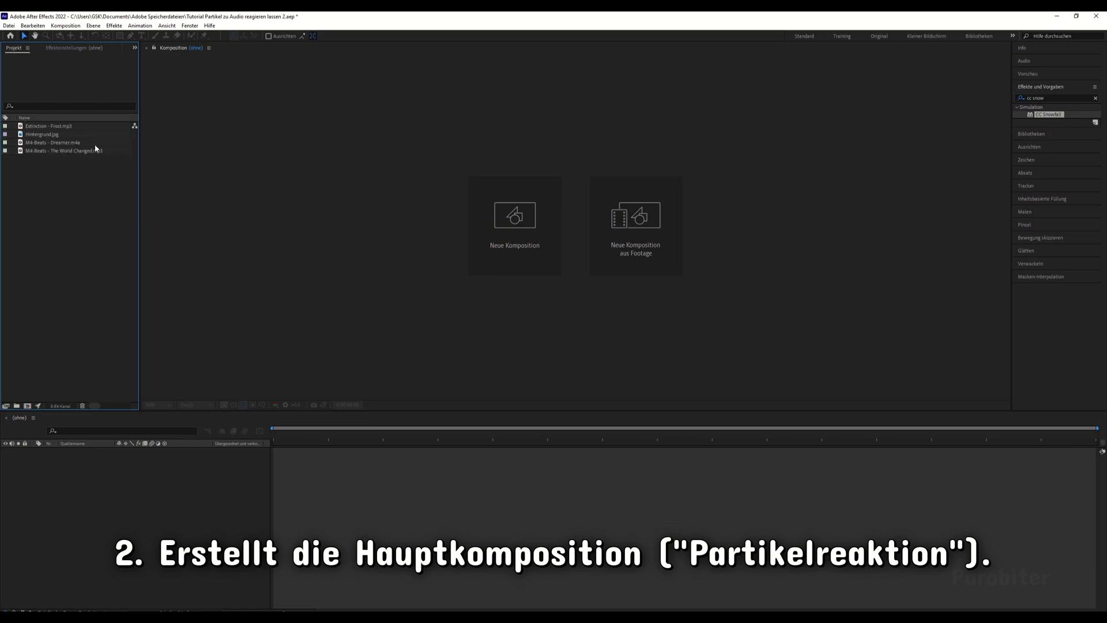
# - Create a composition named Partikelreaktion at 2560 x 1440 px, 60 frames per second, with a duration of 0:10:29:29
pyautogui.click(73, 27)
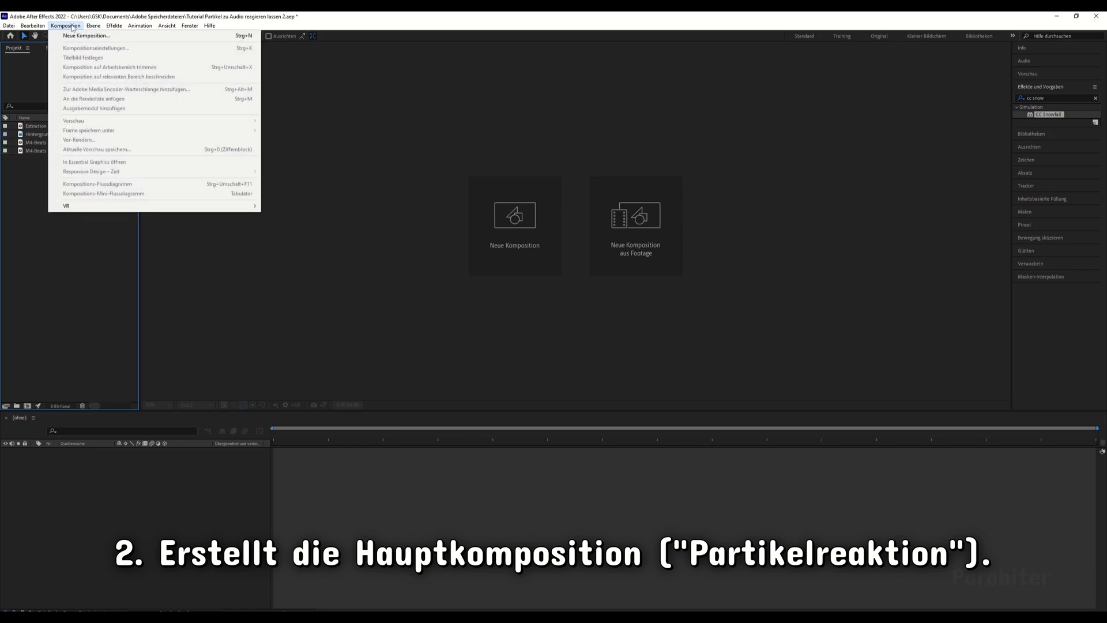
pyautogui.click(113, 39)
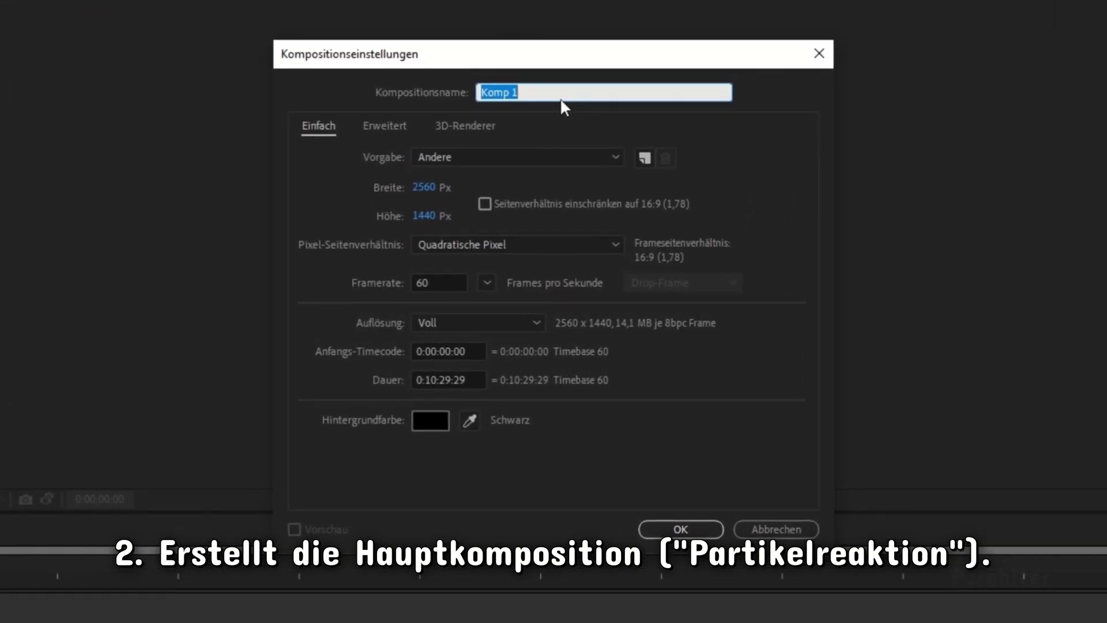
pyautogui.write('Partikelreaktion')
pyautogui.click(639, 260)
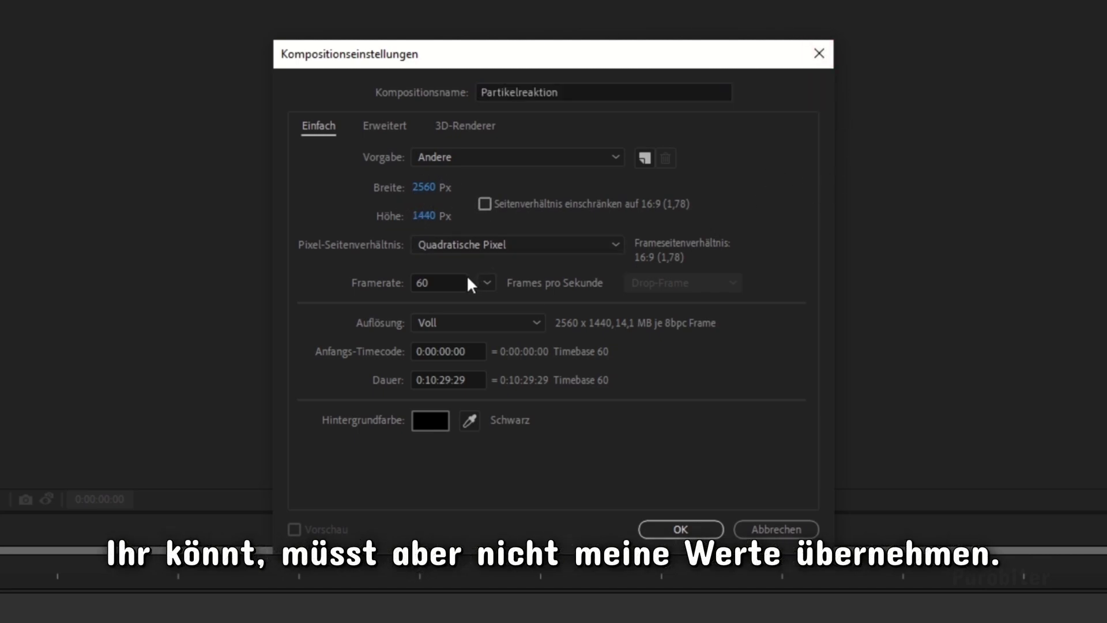
pyautogui.click(446, 282)
pyautogui.doubleClick(445, 283)
pyautogui.click(446, 283)
pyautogui.click(469, 379)
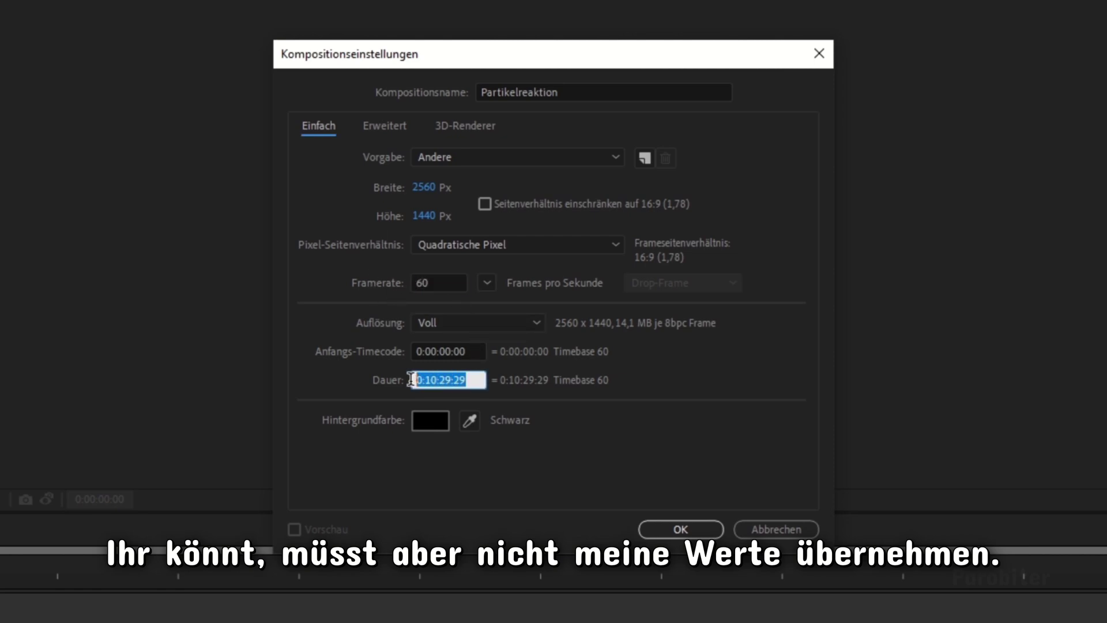
pyautogui.click(481, 380)
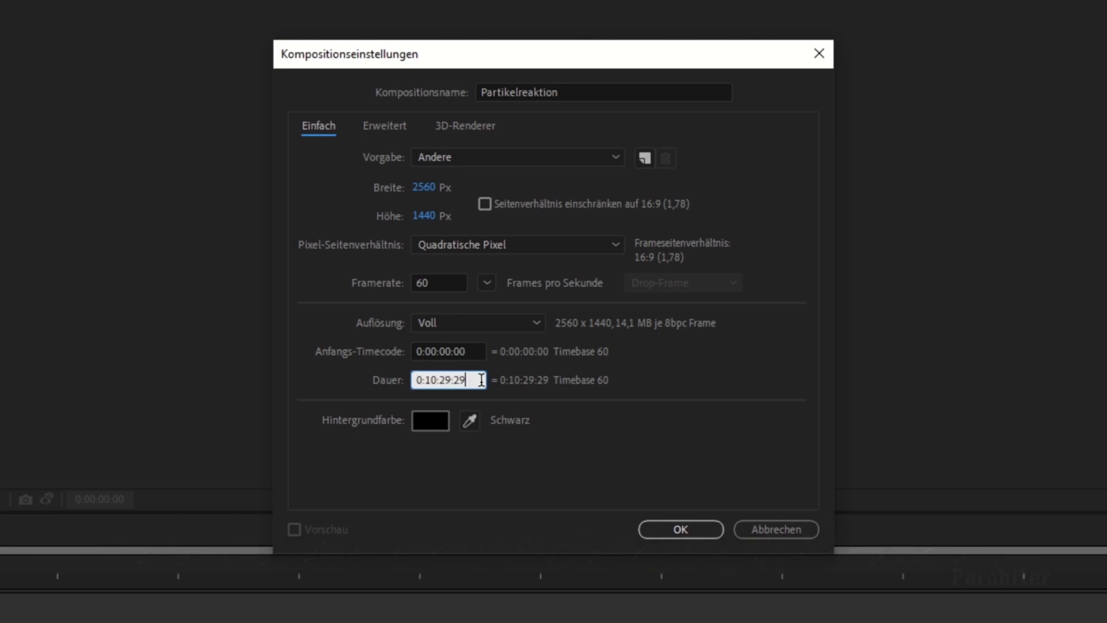
pyautogui.click(690, 522)
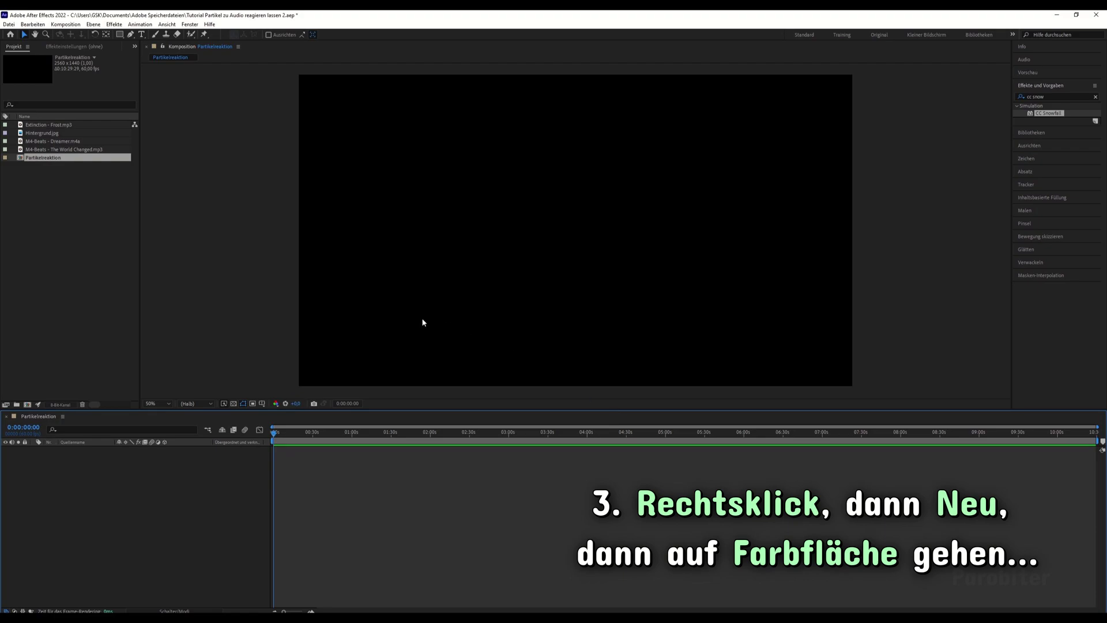
# - Add a black solid layer named Schneefall at 2560 x 1440 px to the Partikelreaktion composition
pyautogui.rightClick(102, 483)
pyautogui.moveTo(164, 493)
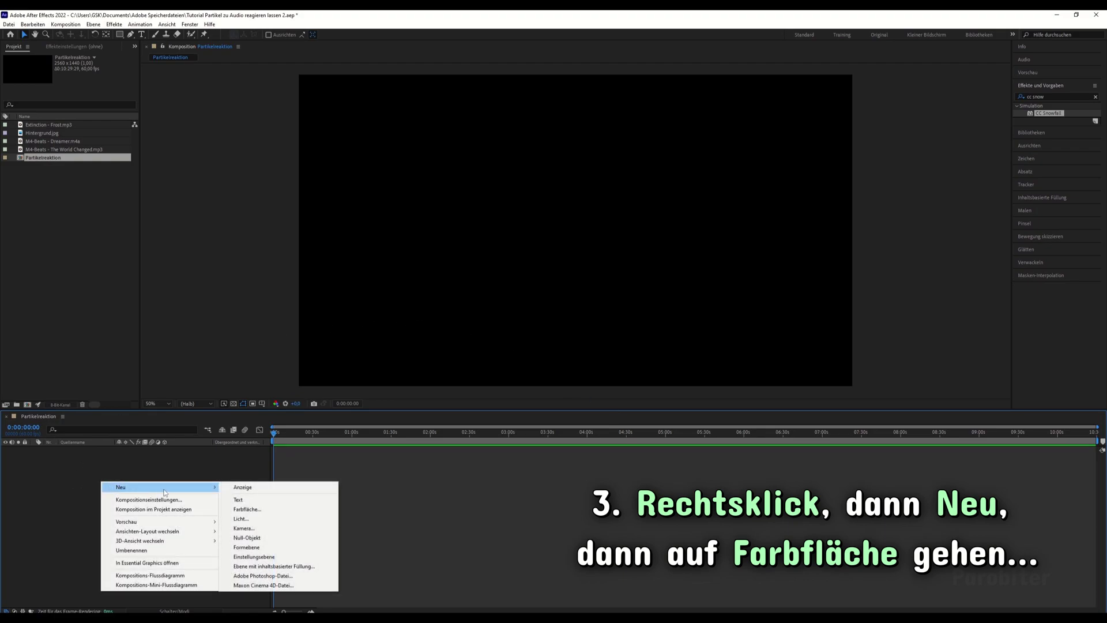
pyautogui.click(246, 510)
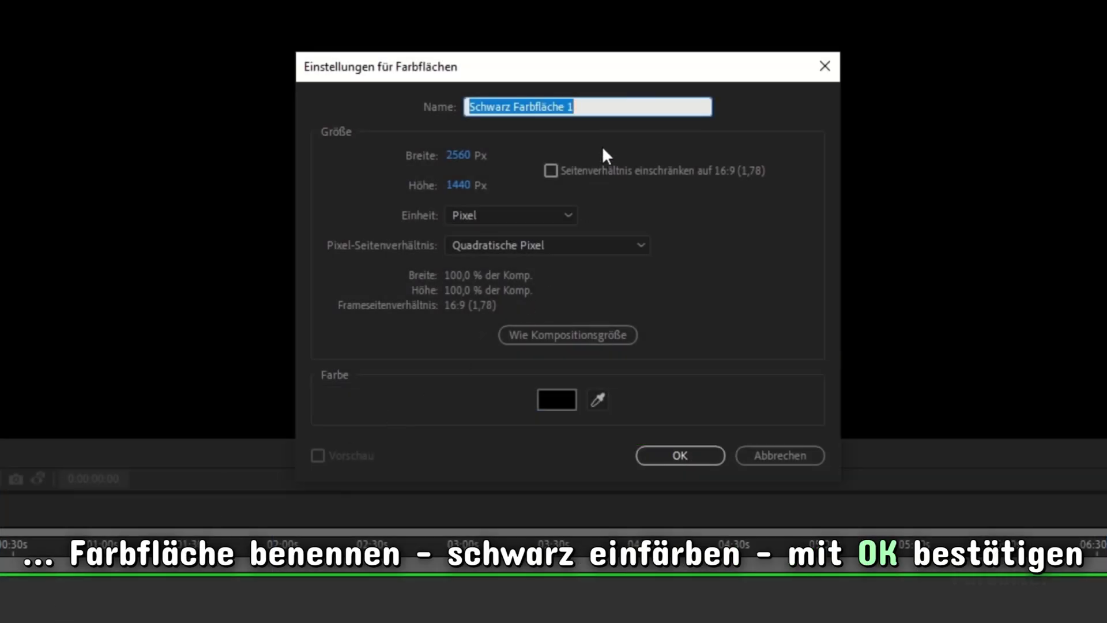
pyautogui.write('Schneefall')
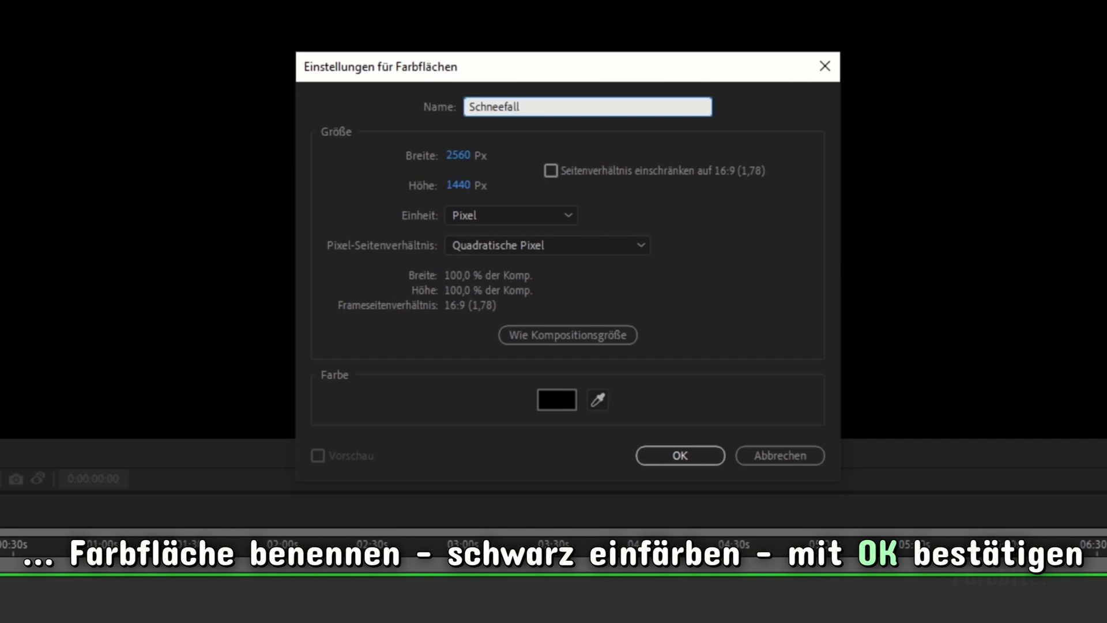
pyautogui.click(773, 134)
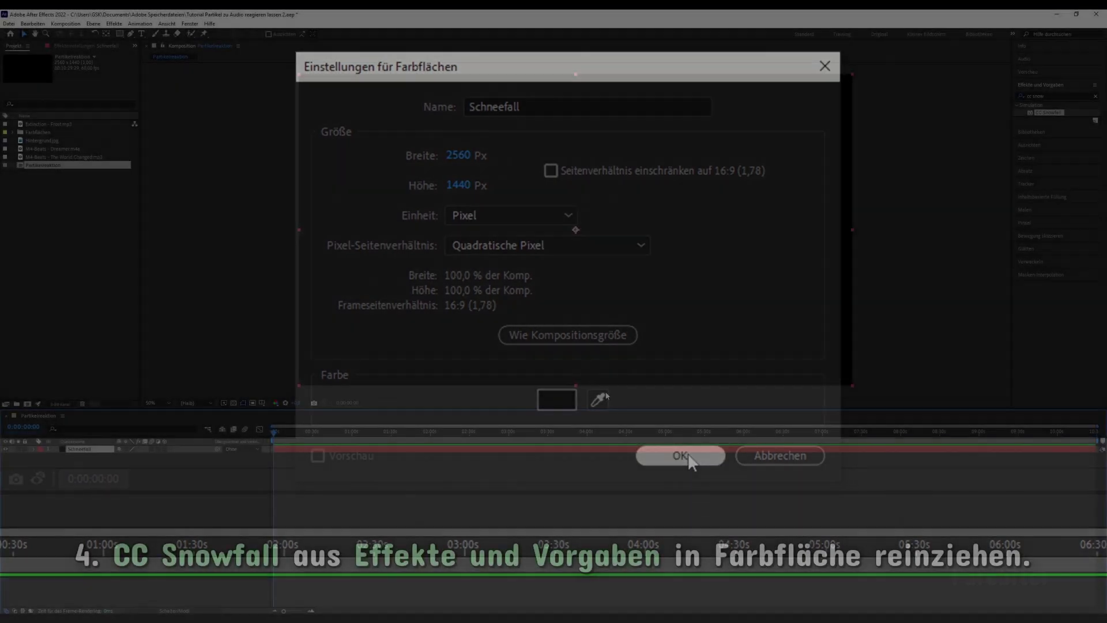
pyautogui.click(681, 456)
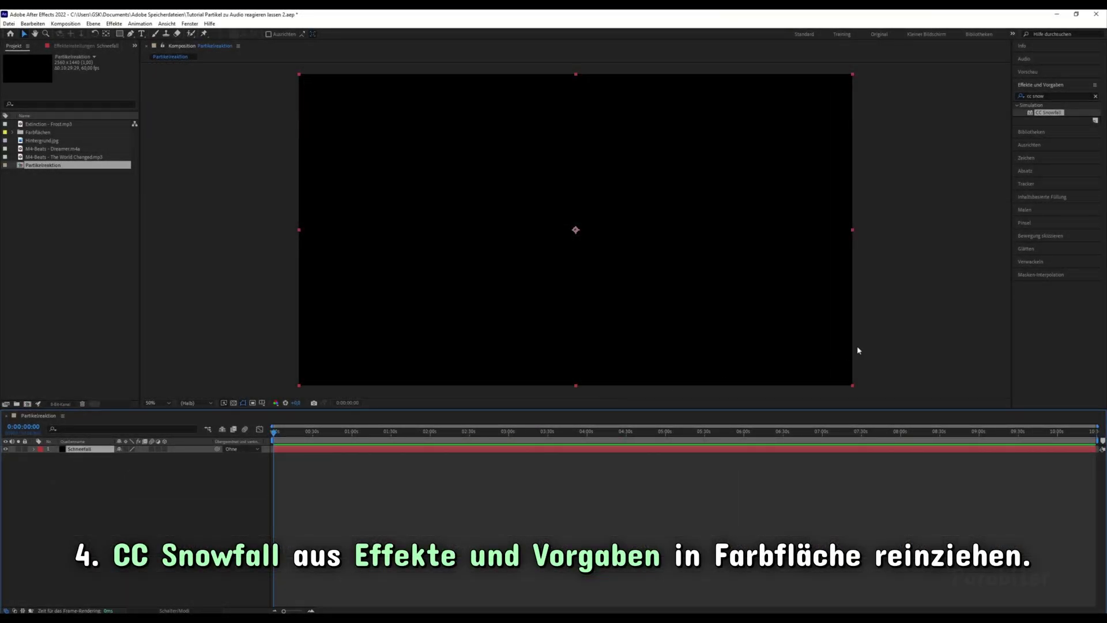
# - Find the CC Snowfall effect and apply it to the Schneefall layer
pyautogui.click(1060, 94)
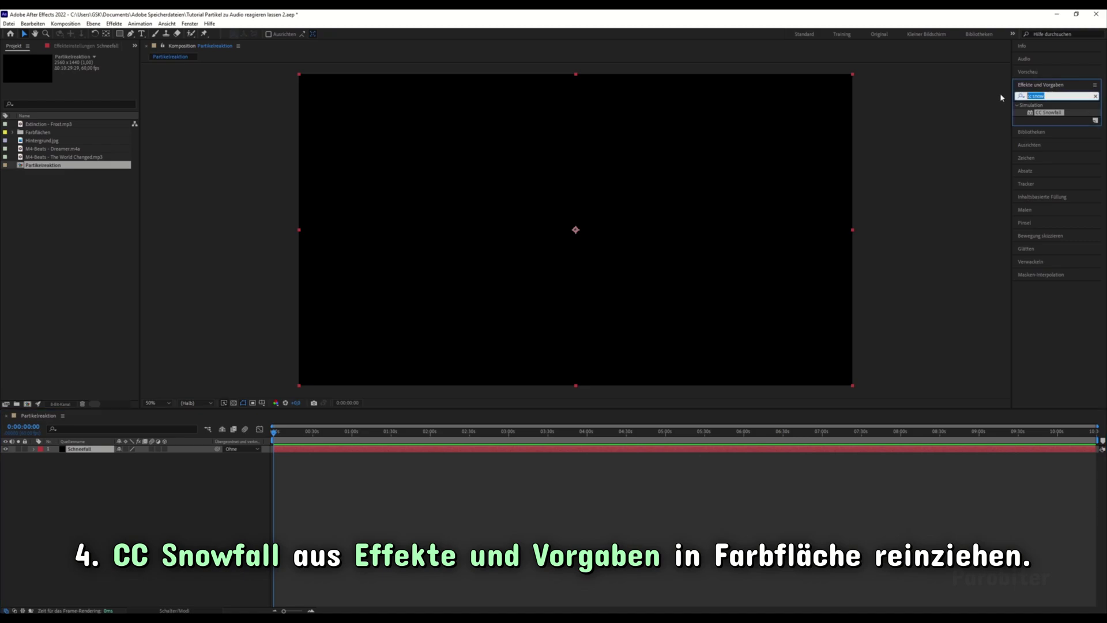
pyautogui.write('cc snow')
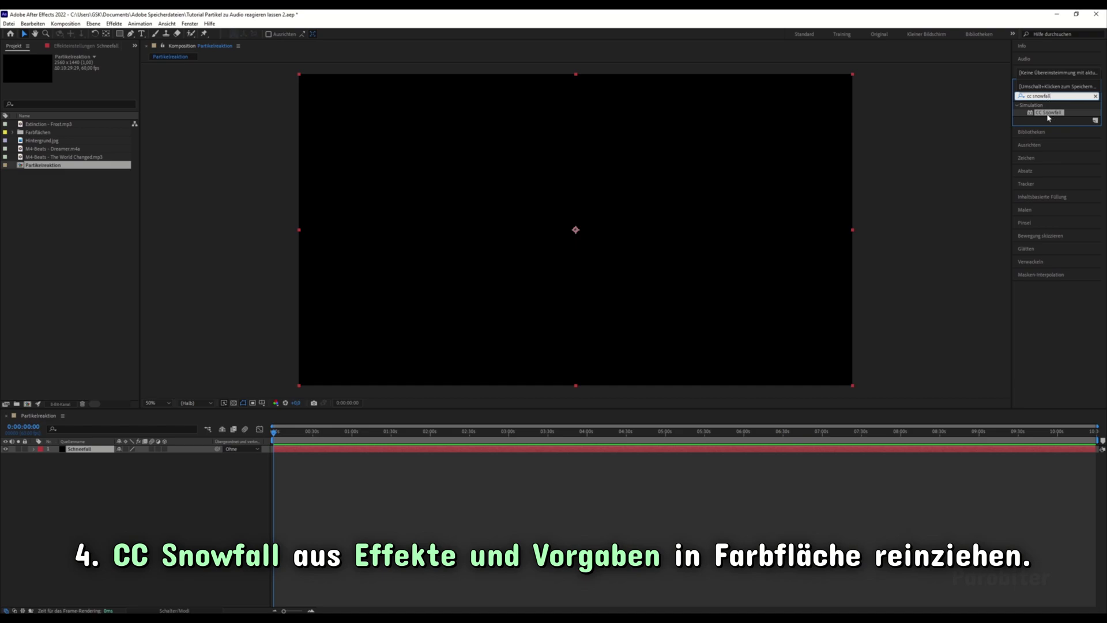
pyautogui.moveTo(1055, 113); pyautogui.dragTo(114, 450)
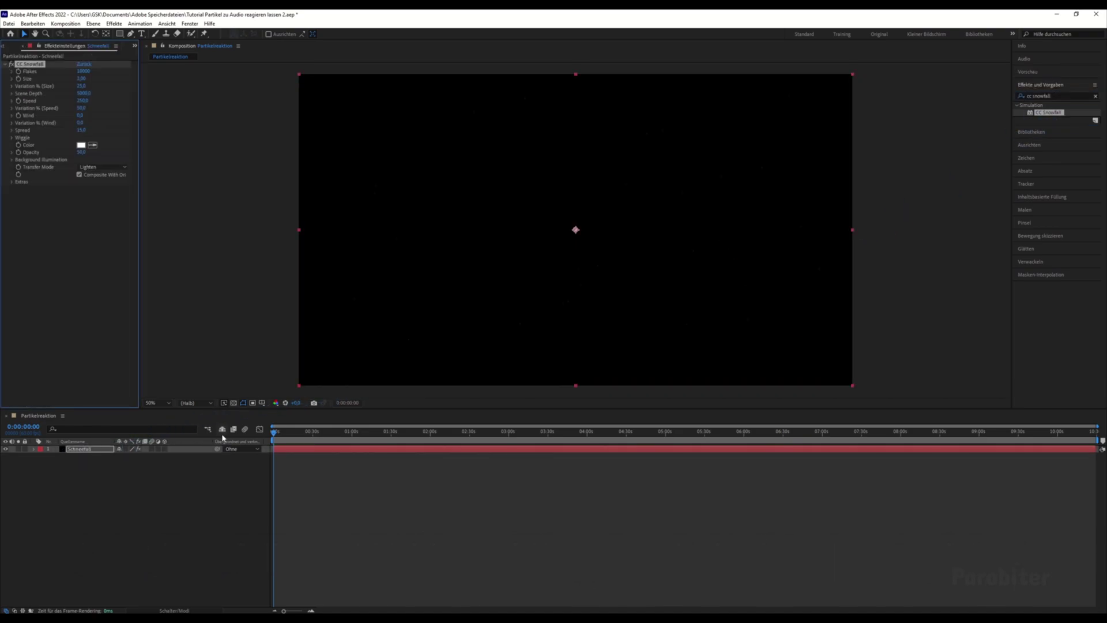
pyautogui.moveTo(278, 433); pyautogui.dragTo(259, 421)
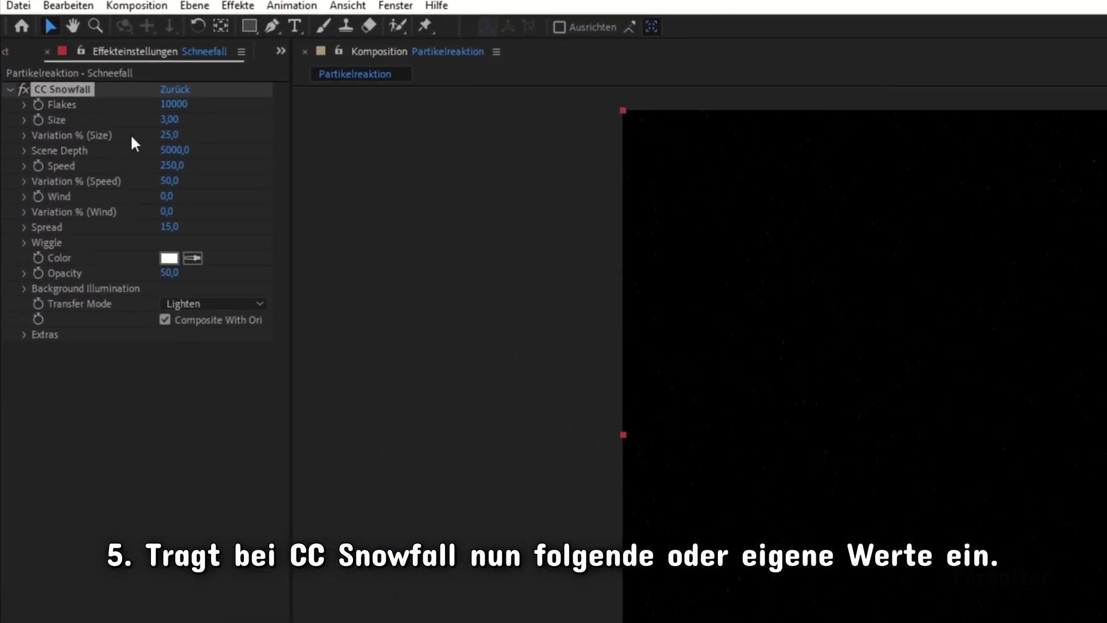
# - Set CC Snowfall's Flakes to 1000 and its Size to 4
pyautogui.click(208, 115)
pyautogui.write('1')
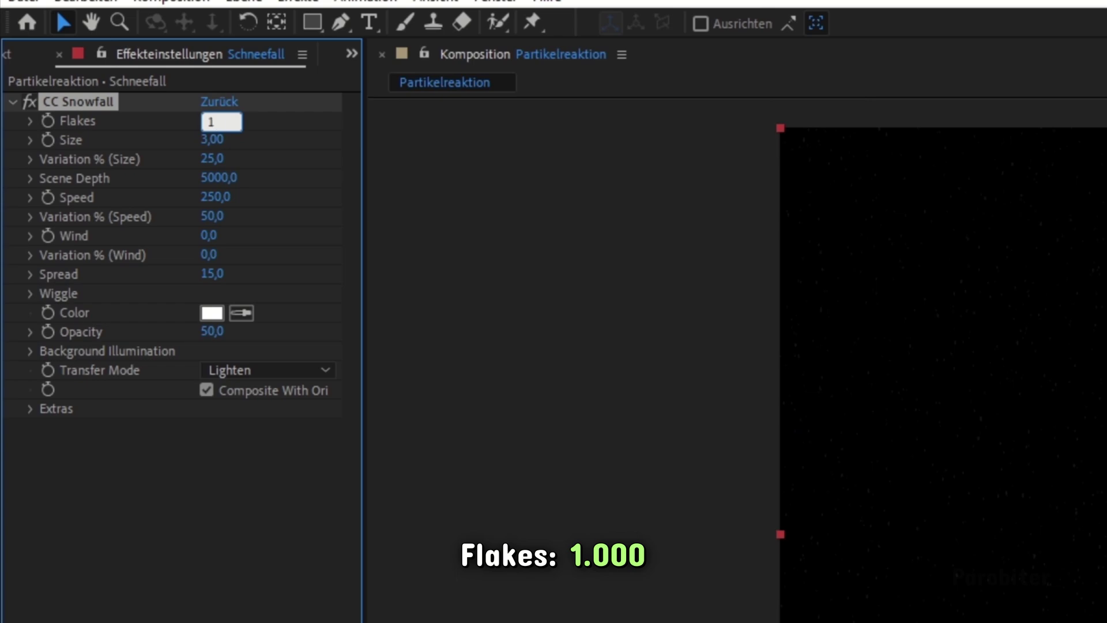
pyautogui.write('000')
pyautogui.press('Return')
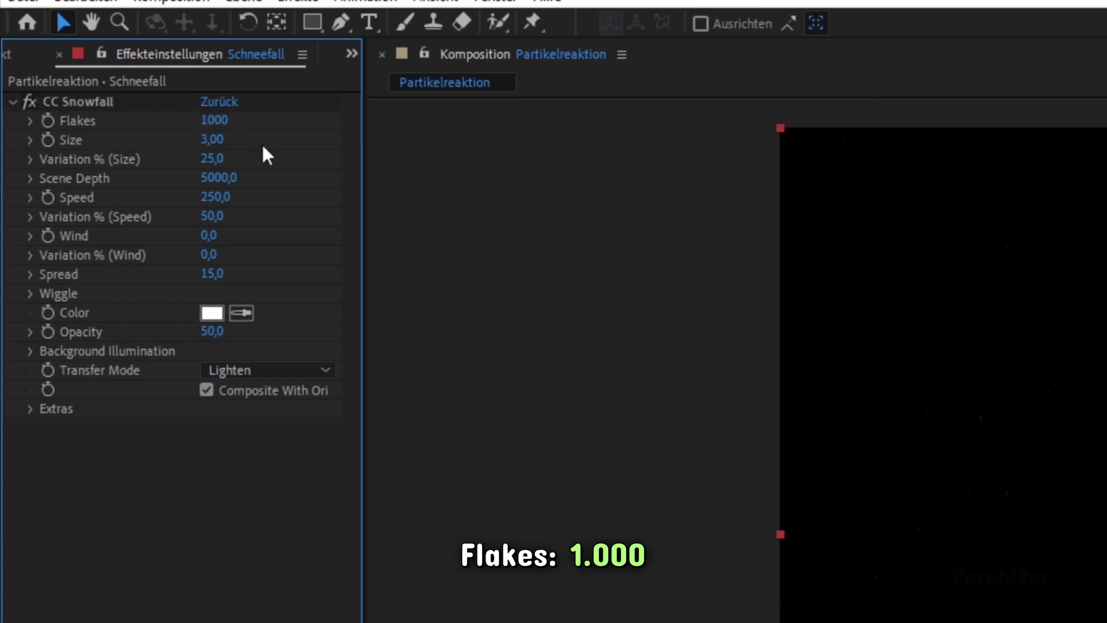
pyautogui.click(216, 139)
pyautogui.write('4')
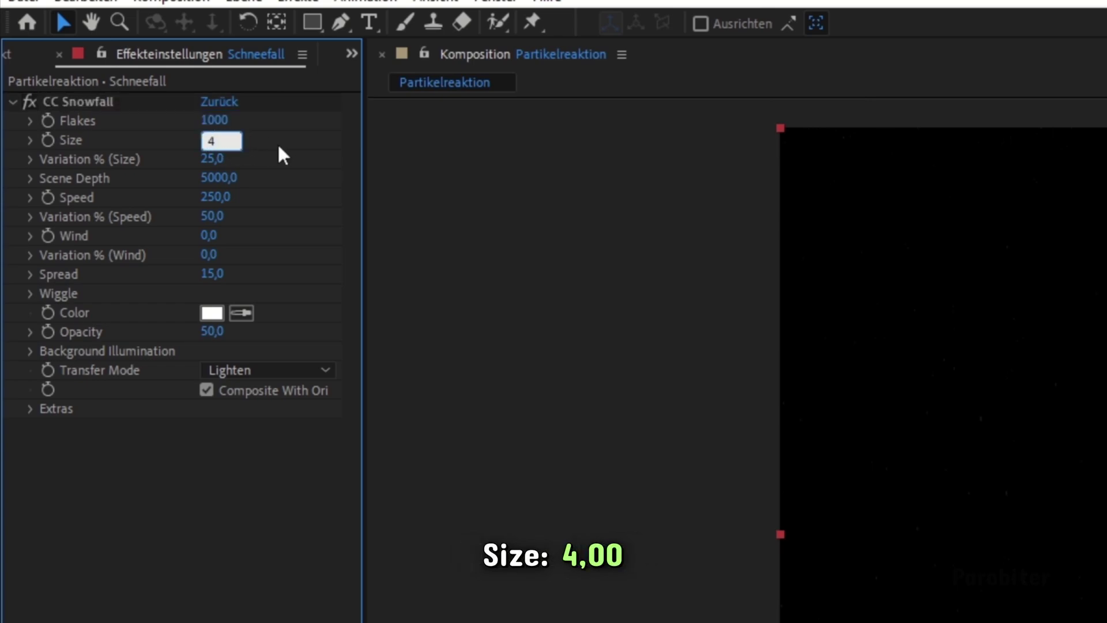
pyautogui.press('Return')
# - Set CC Snowfall's Variation % (Size) to 40 and its Scene Depth to 10000
pyautogui.click(221, 164)
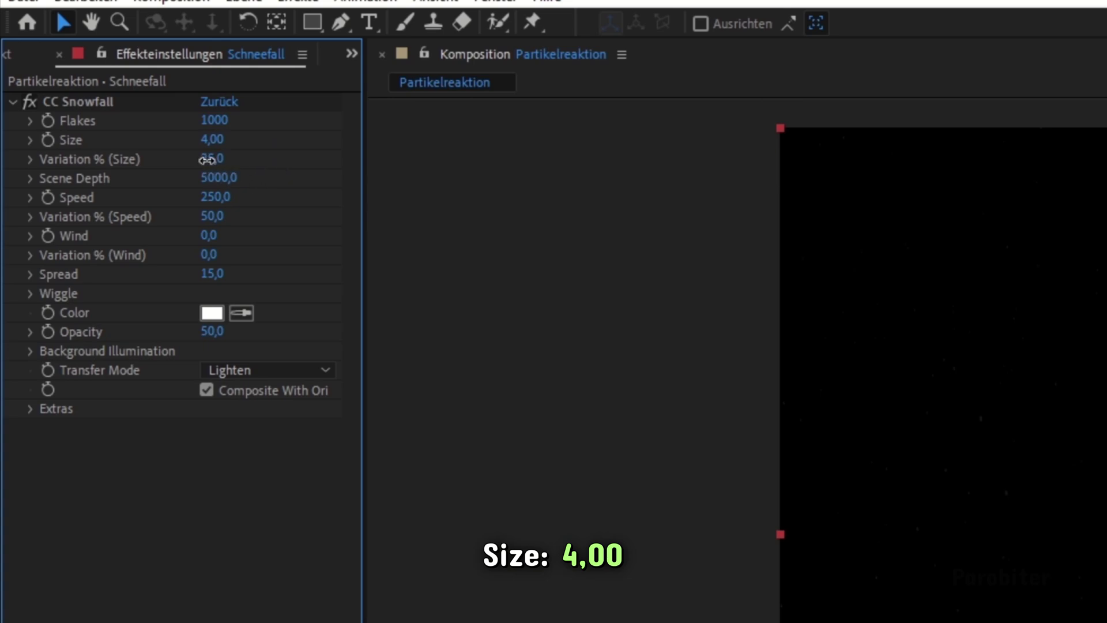
pyautogui.write('40')
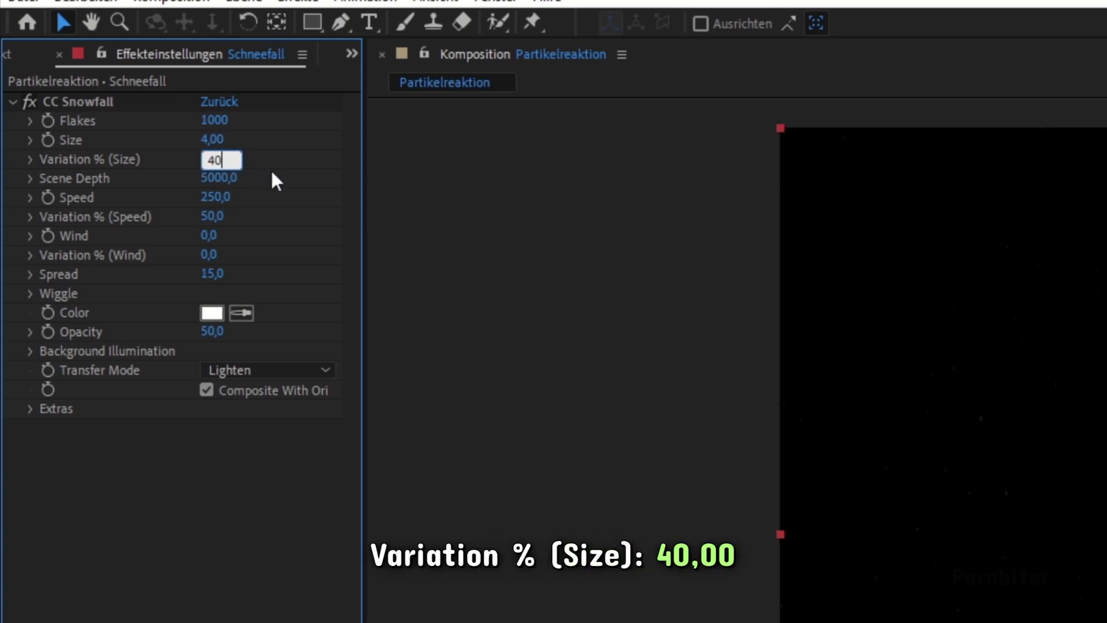
pyautogui.press('Return')
pyautogui.click(237, 179)
pyautogui.write('10000')
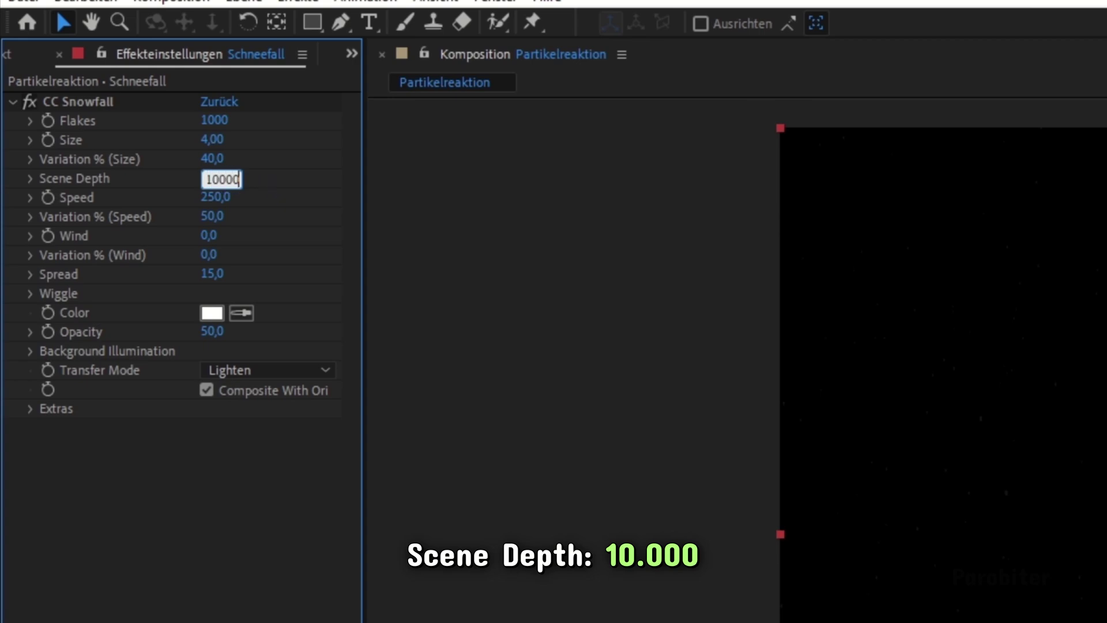
pyautogui.press('Return')
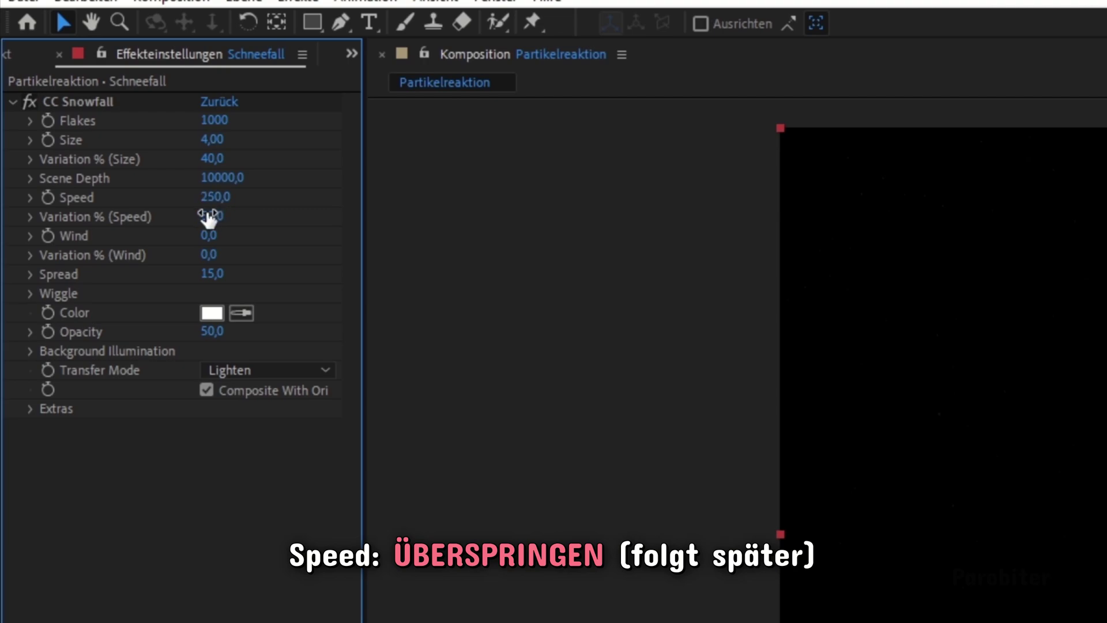
# - Set CC Snowfall's Variation % (Speed) to 70 and its Variation % (Wind) to 44
pyautogui.click(214, 226)
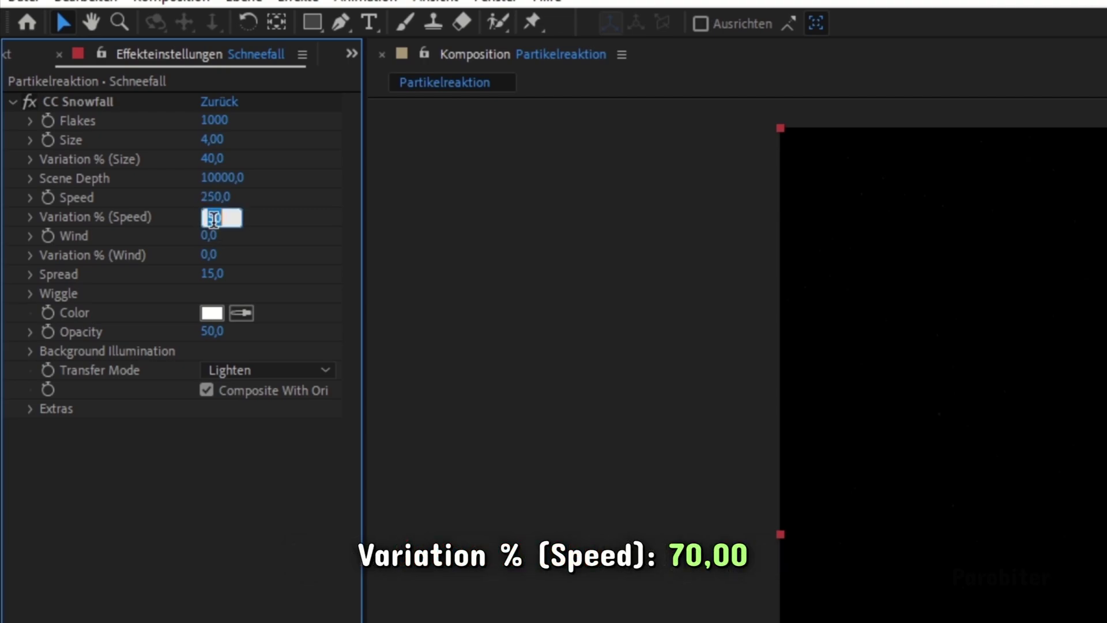
pyautogui.write('70')
pyautogui.press('Return')
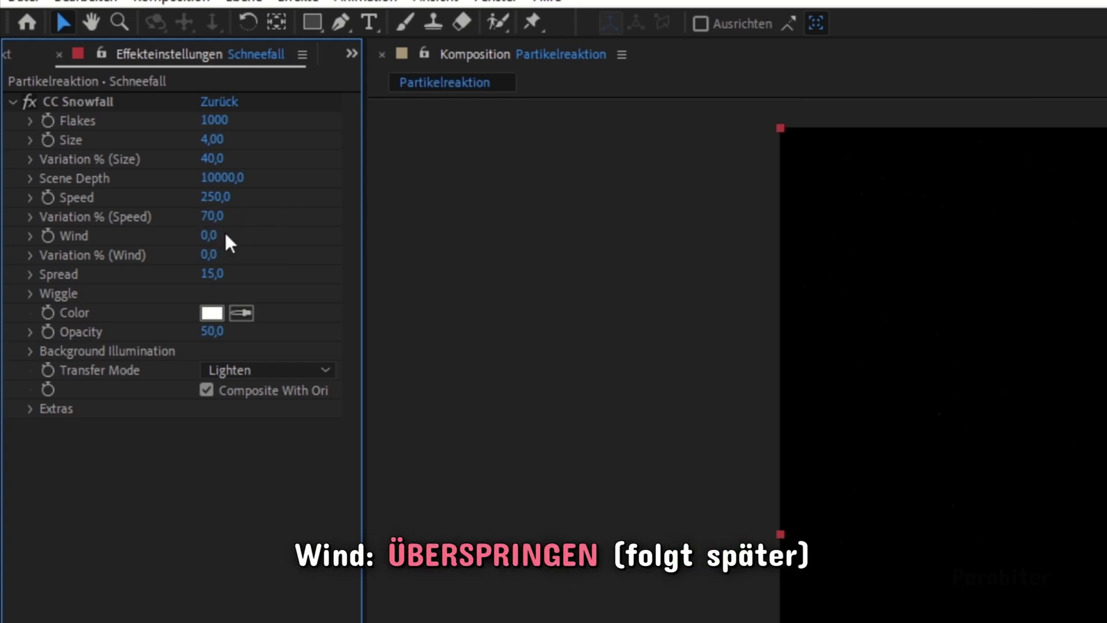
pyautogui.click(214, 256)
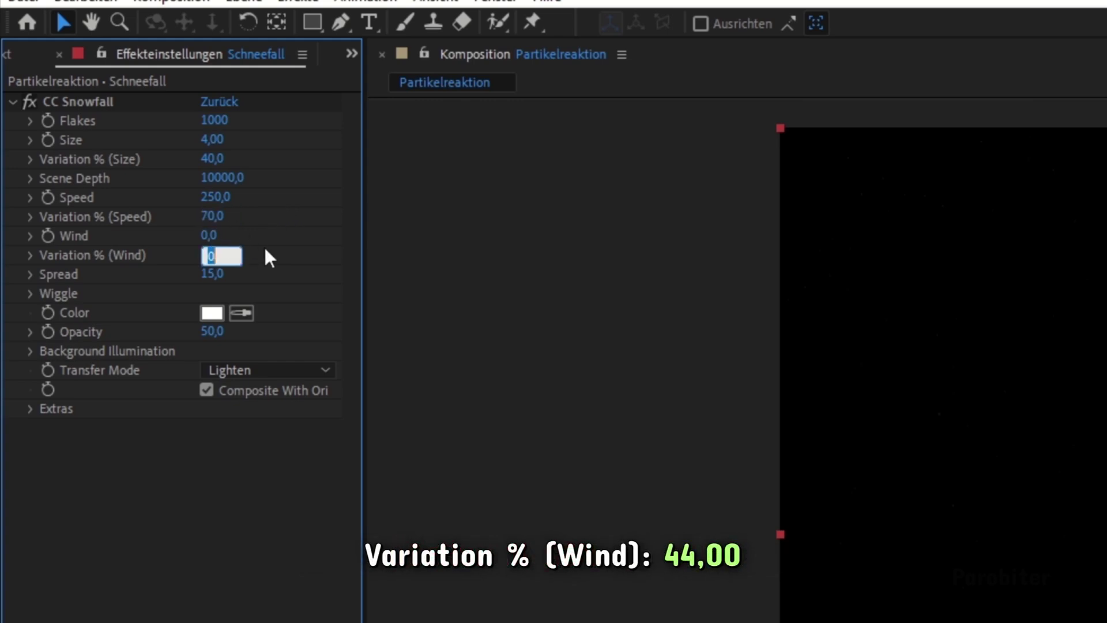
pyautogui.write('44')
pyautogui.press('Return')
# - Set CC Snowfall's Spread to 25 and its Opacity to 85
pyautogui.click(214, 275)
pyautogui.write('25')
pyautogui.press('Return')
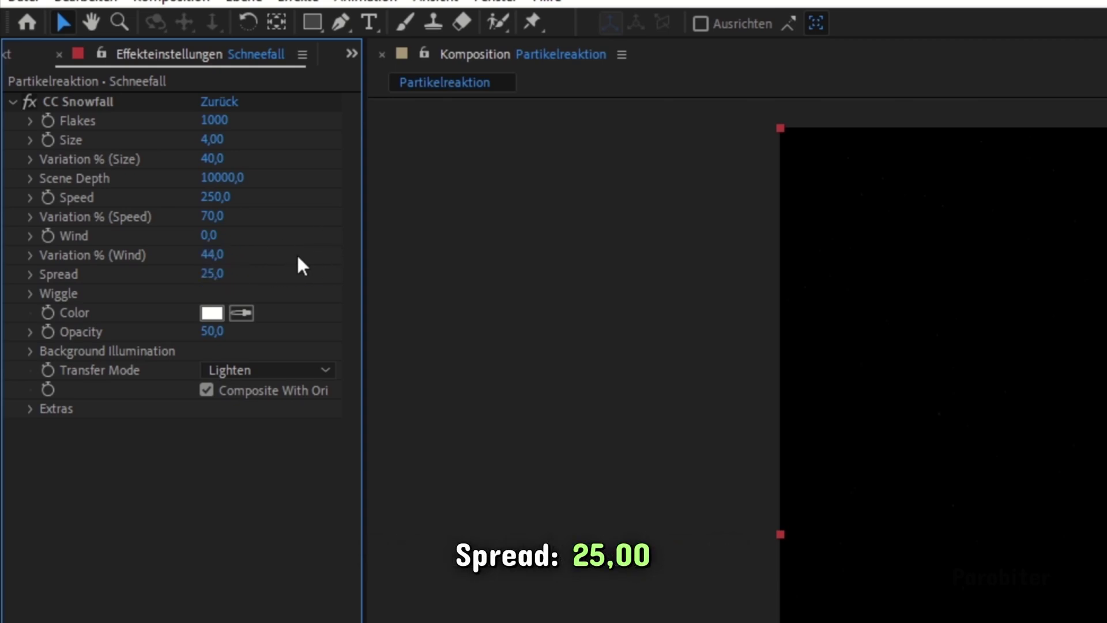
pyautogui.click(213, 332)
pyautogui.write('85')
pyautogui.press('Return')
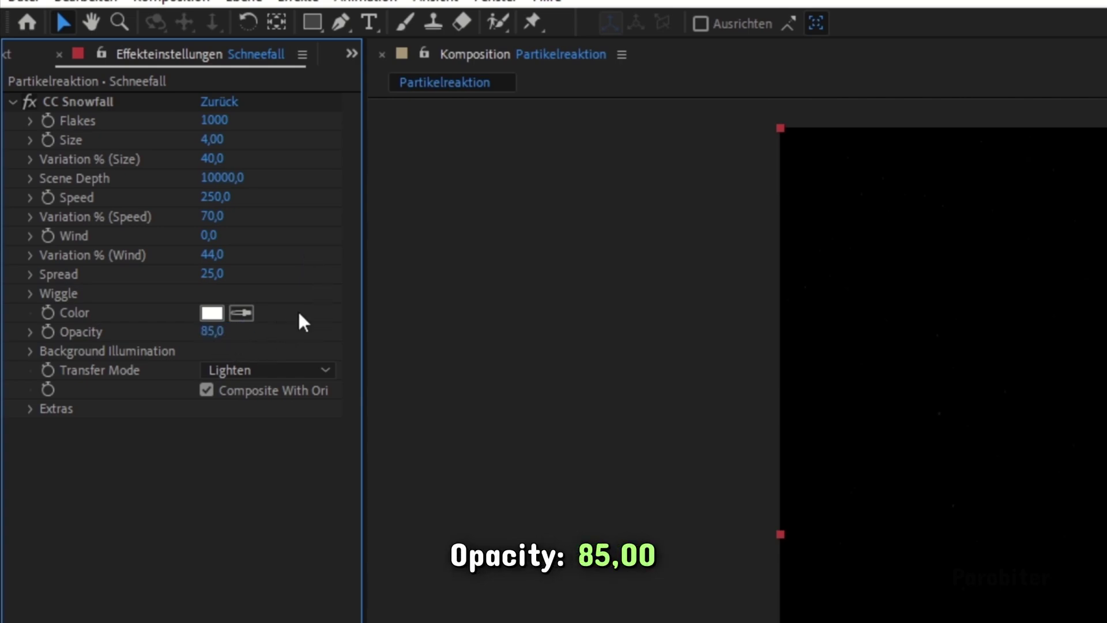
# - Disable Composite With Original for CC Snowfall and expand the effect's Wiggle settings
pyautogui.click(206, 391)
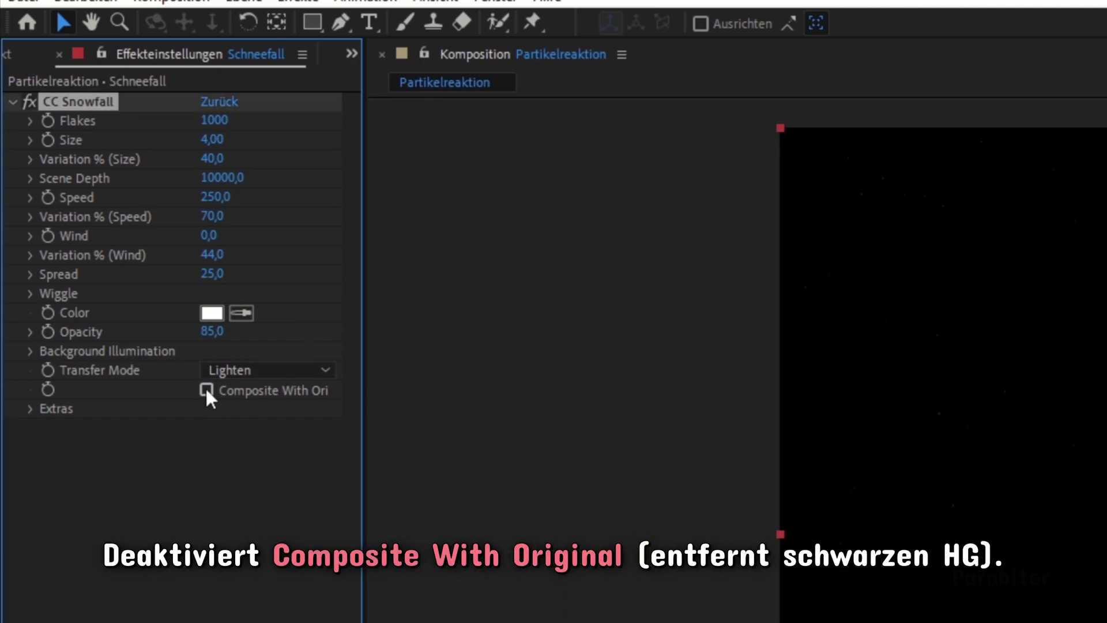
pyautogui.click(30, 411)
pyautogui.click(29, 408)
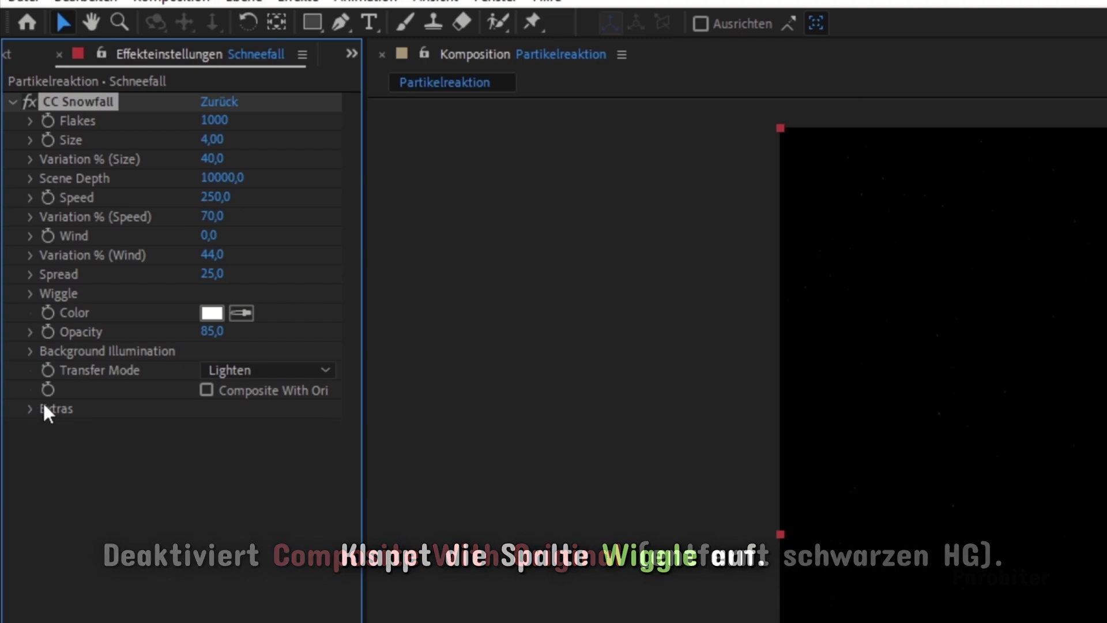
pyautogui.click(31, 292)
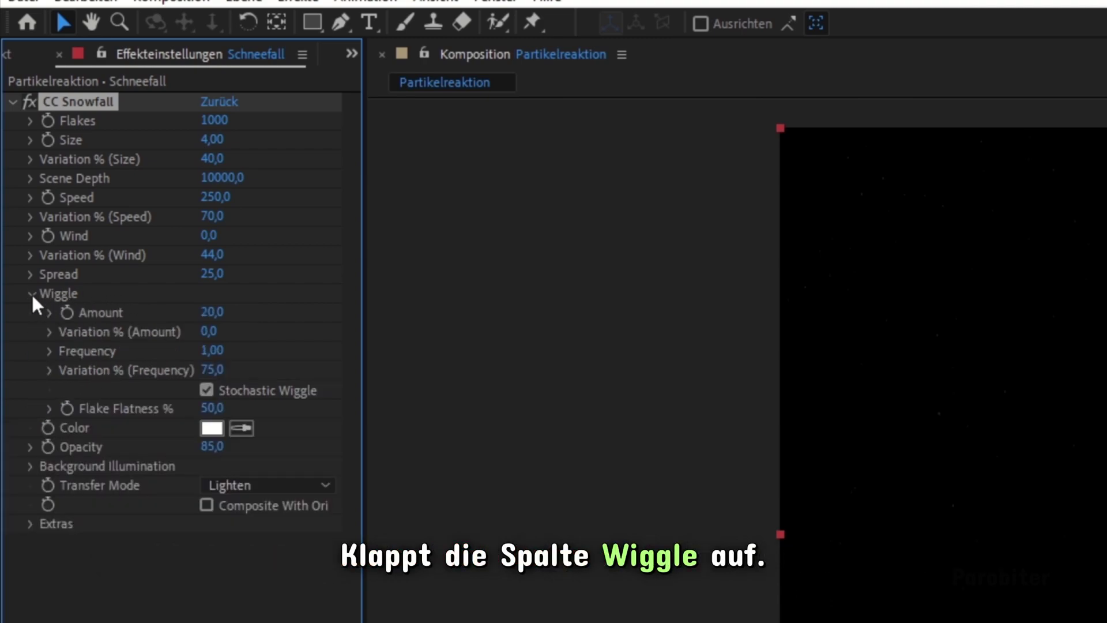
# - Set CC Snowfall's Wiggle Amount to 5 and its Variation % (Amount) to 10
pyautogui.click(210, 313)
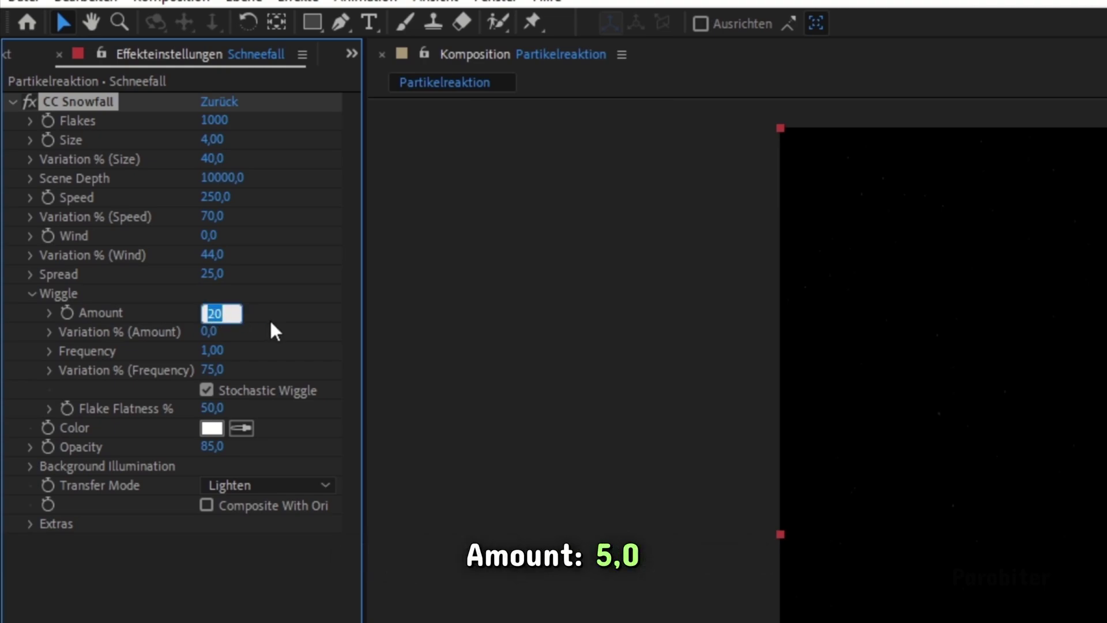
pyautogui.write('5')
pyautogui.press('Return')
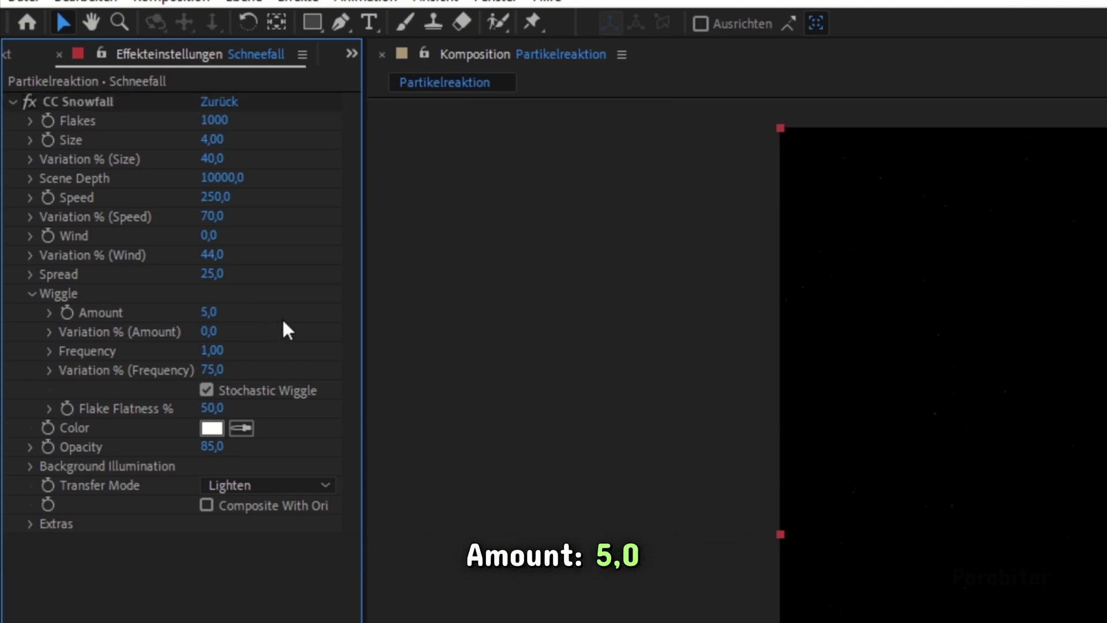
pyautogui.click(209, 332)
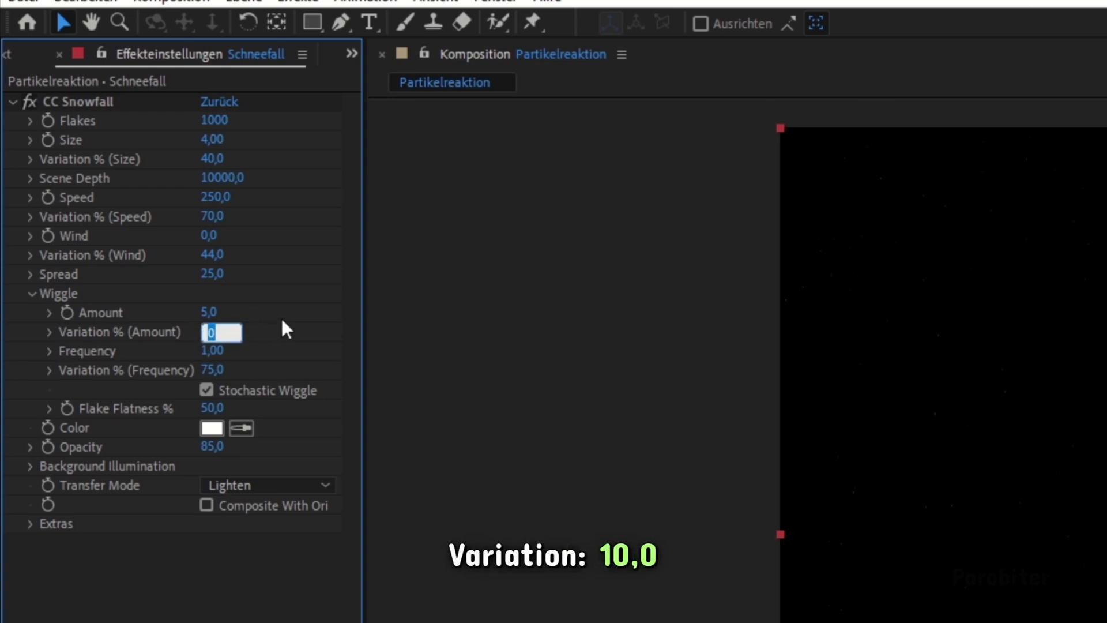
pyautogui.write('10')
pyautogui.press('Return')
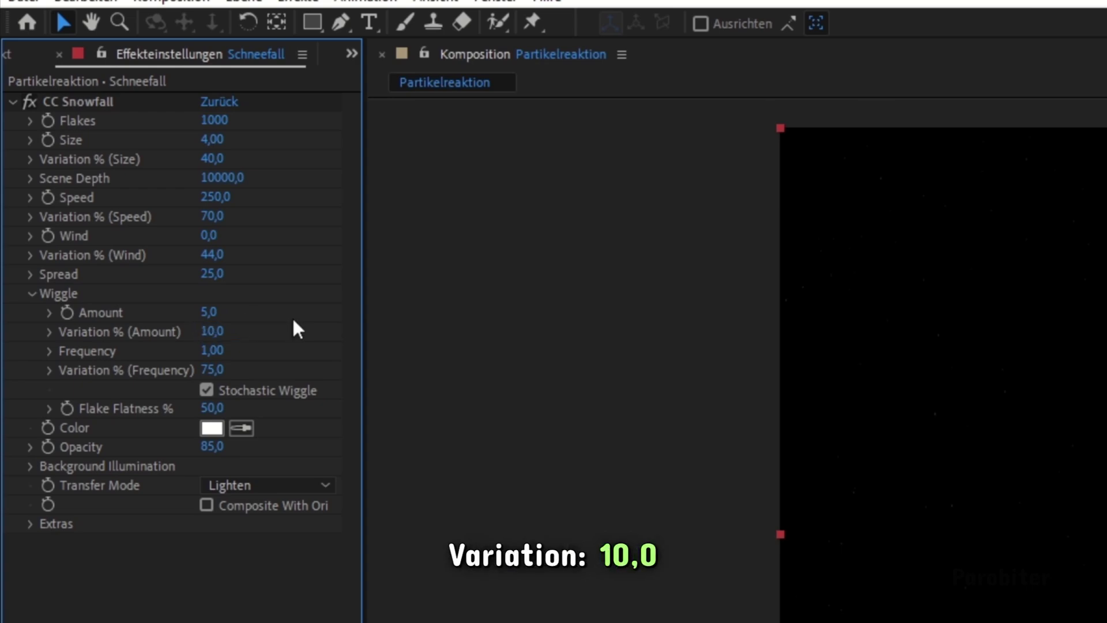
# - Set the Wiggle Frequency of CC Snowfall to 3 and disable Stochastic Wiggle
pyautogui.click(214, 351)
pyautogui.write('3')
pyautogui.press('Return')
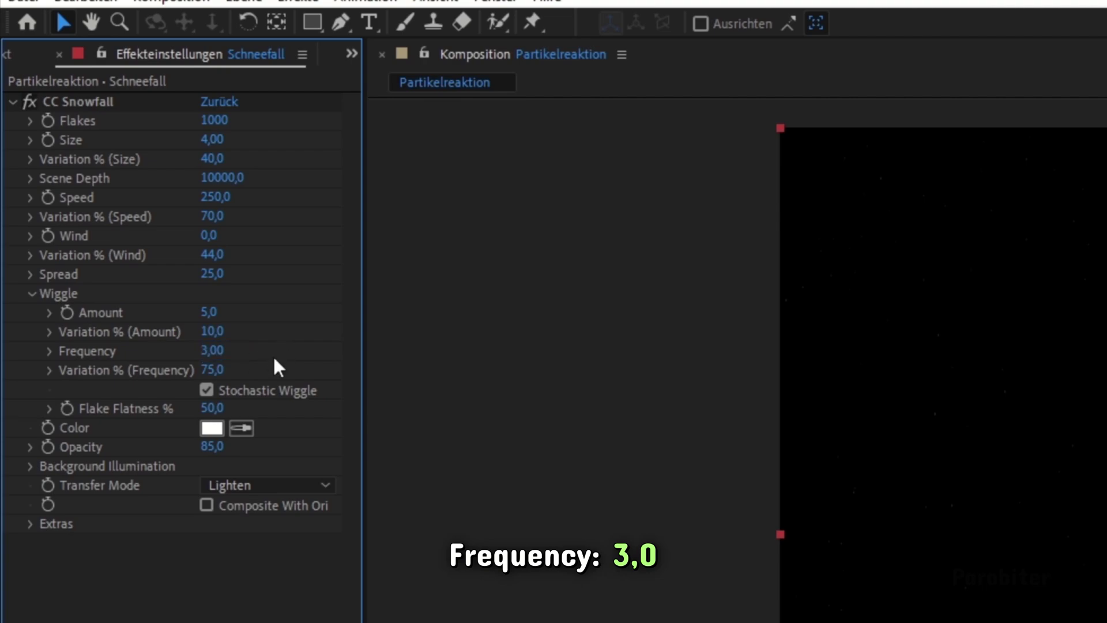
pyautogui.click(207, 390)
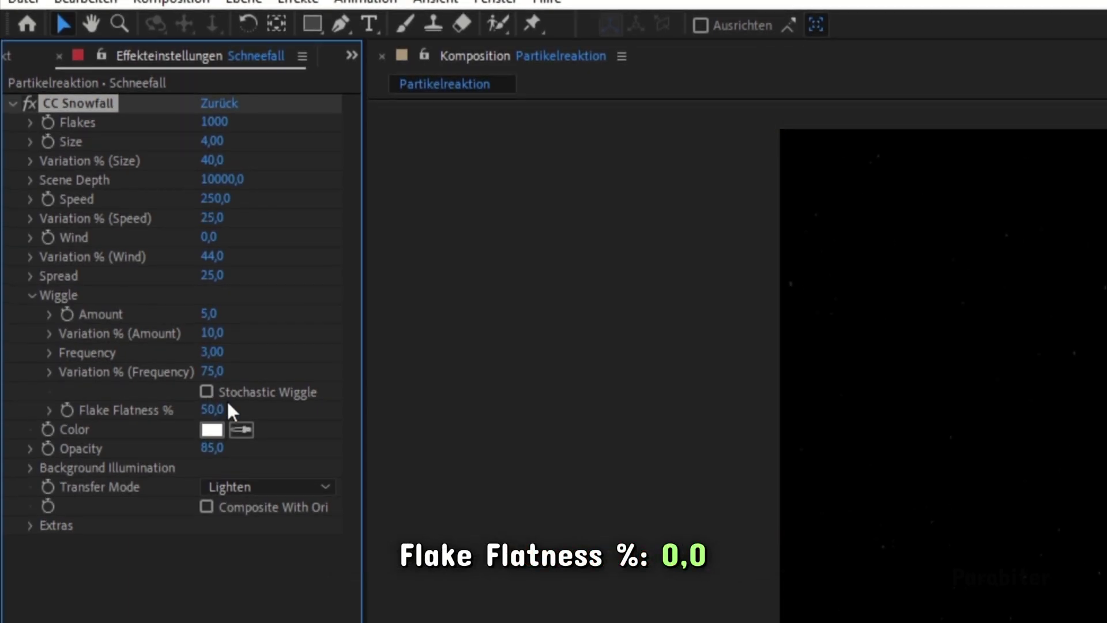
# - Set CC Snowfall's Flake Flatness % to 0
pyautogui.click(214, 407)
pyautogui.write('0')
pyautogui.press('Return')
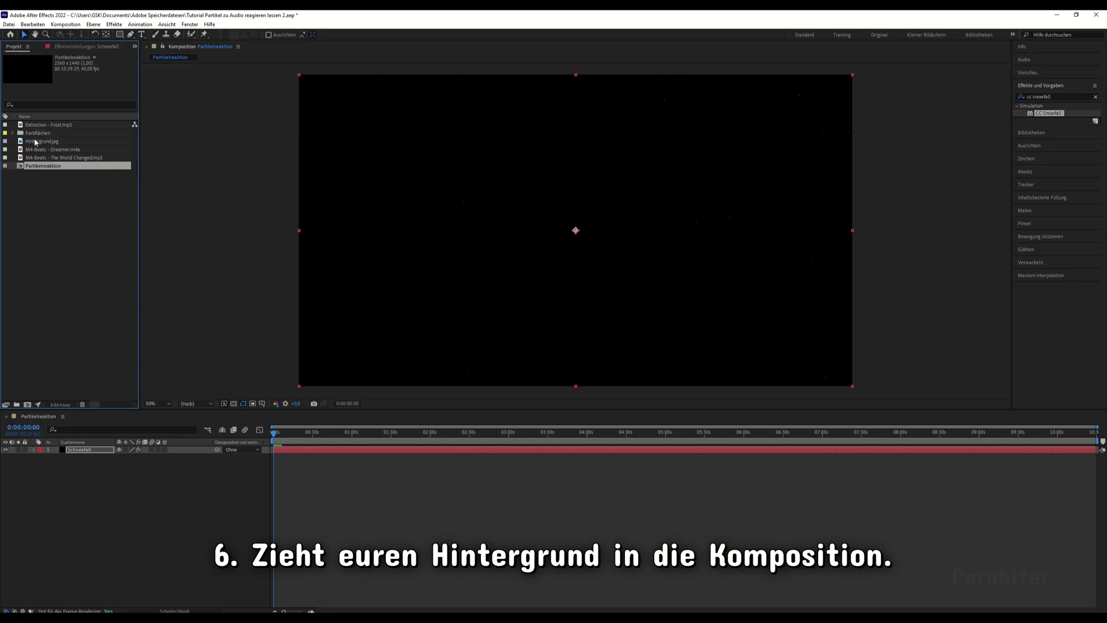
# - Add Hintergrund.jpg to the Partikelreaktion composition beneath the Schneefall layer, keeping the playhead at the start
pyautogui.click(50, 143)
pyautogui.moveTo(50, 145); pyautogui.dragTo(209, 448)
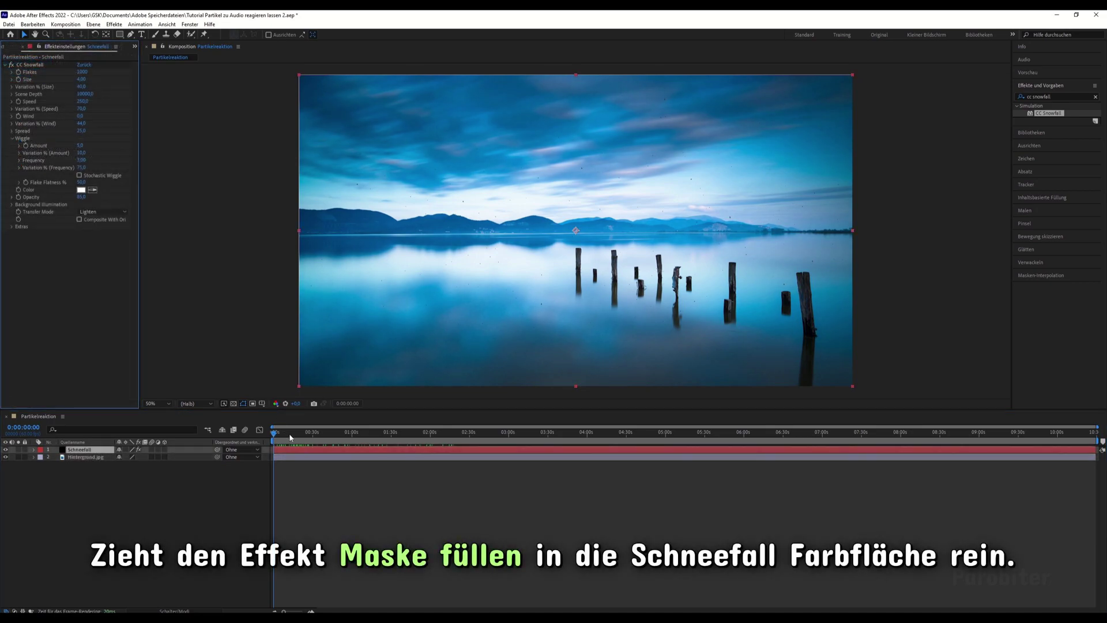
pyautogui.moveTo(289, 437)
pyautogui.mouseDown()
pyautogui.moveTo(339, 438)
pyautogui.moveTo(271, 437)
pyautogui.mouseUp()
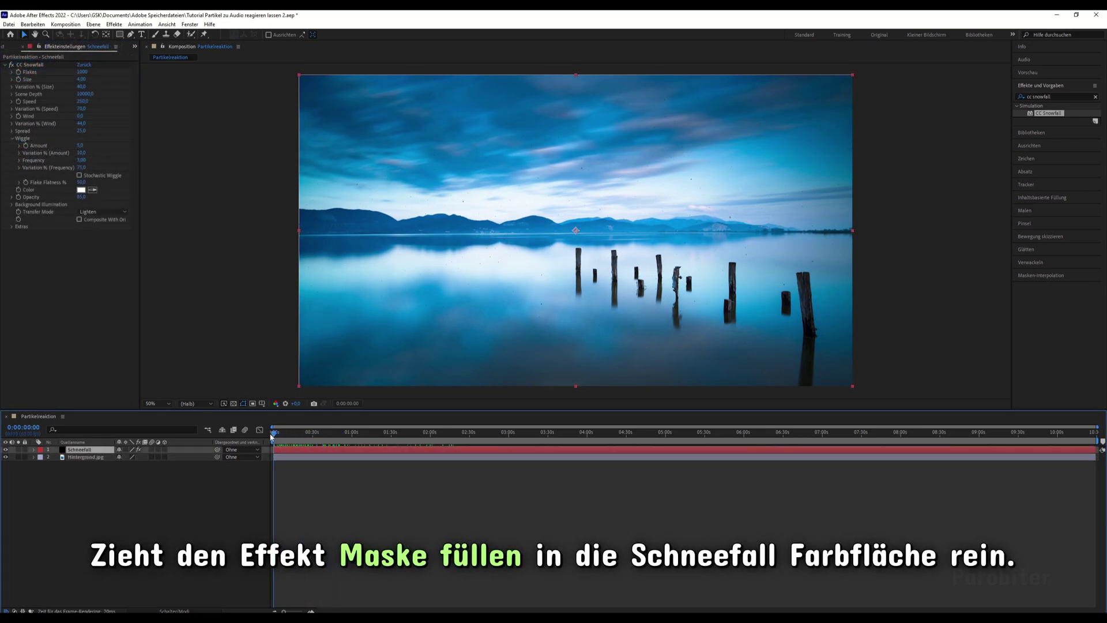
# - Find the Maske füllen effect by searching for "füll" and apply it to the Schneefall layer below CC Snowfall
pyautogui.click(1056, 96)
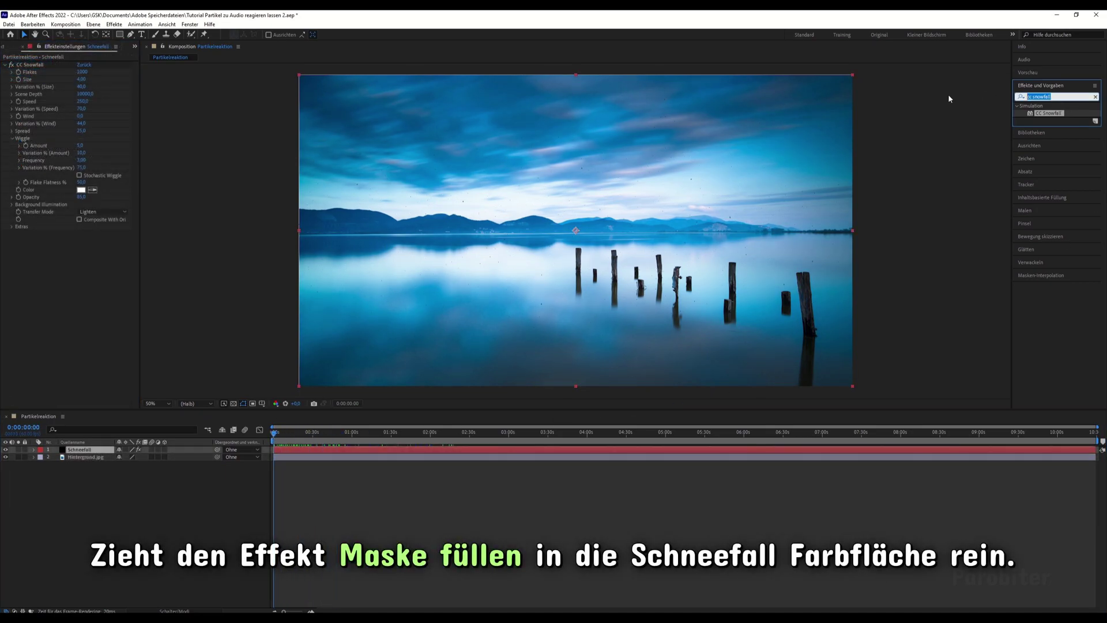
pyautogui.write('füll')
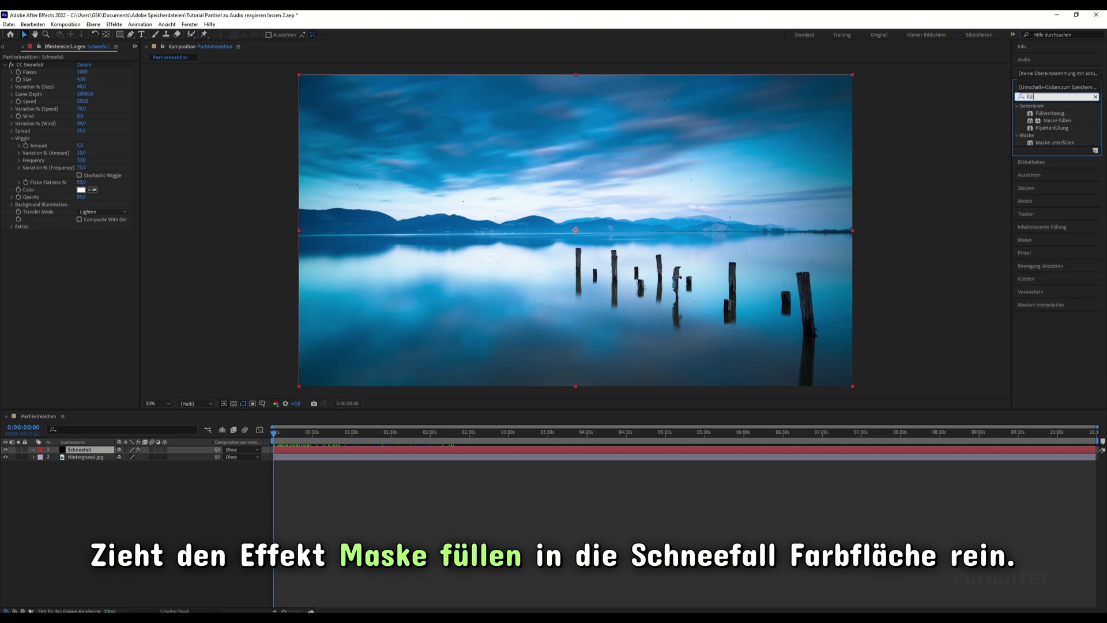
pyautogui.click(1049, 122)
pyautogui.moveTo(1055, 124); pyautogui.dragTo(81, 279)
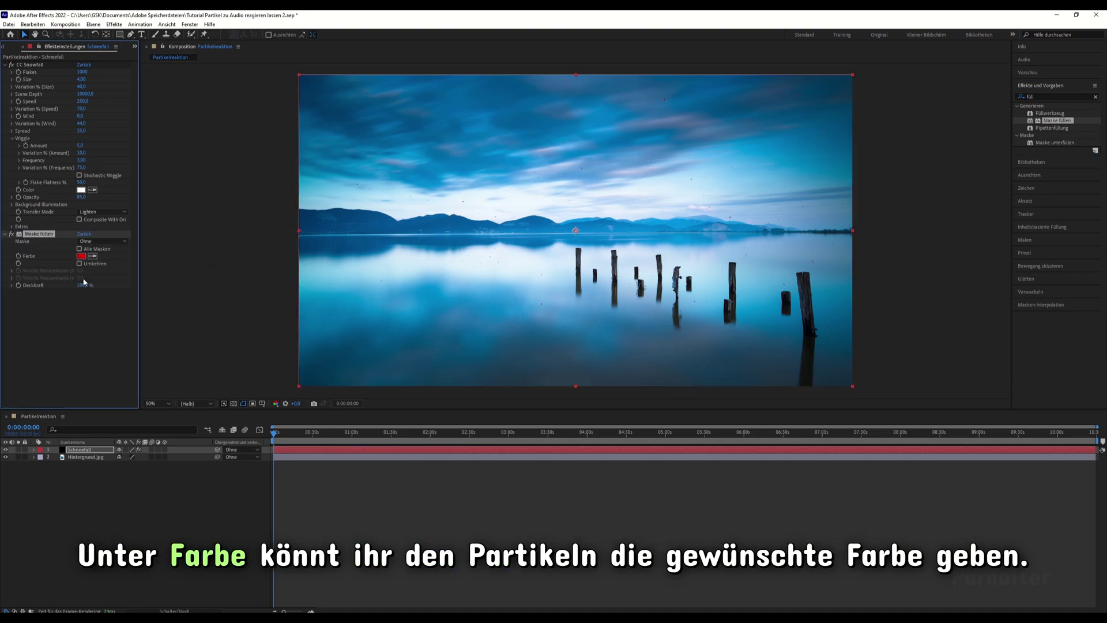
# - Set the Maske füllen colour on the Schneefall layer to white (FFFFFF) and return the playhead to the start
pyautogui.click(82, 257)
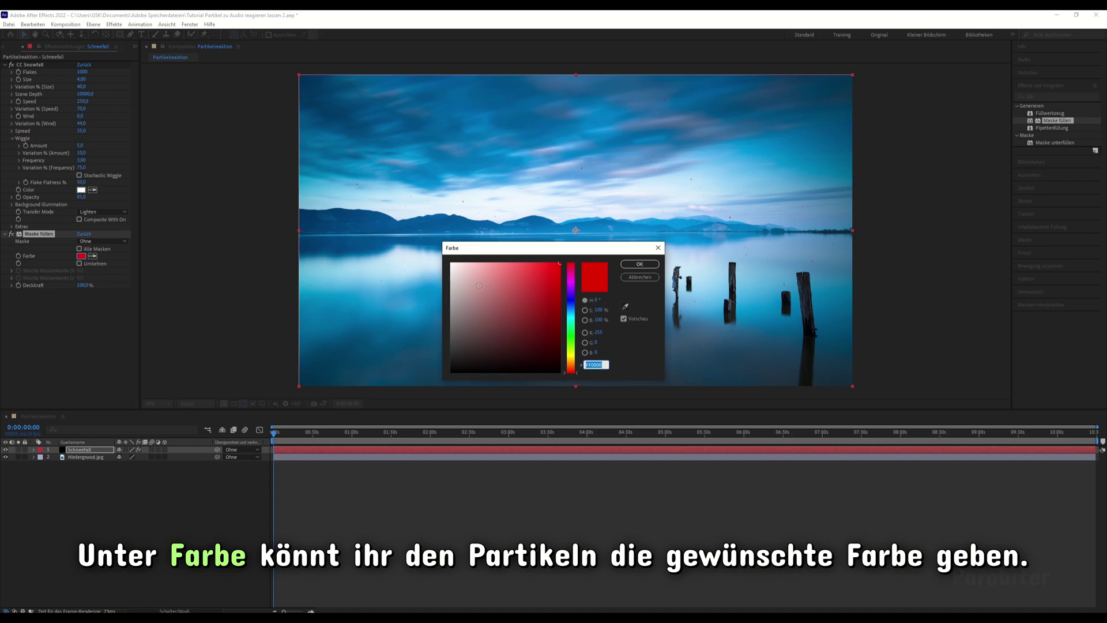
pyautogui.click(497, 283)
pyautogui.moveTo(468, 265); pyautogui.dragTo(438, 249)
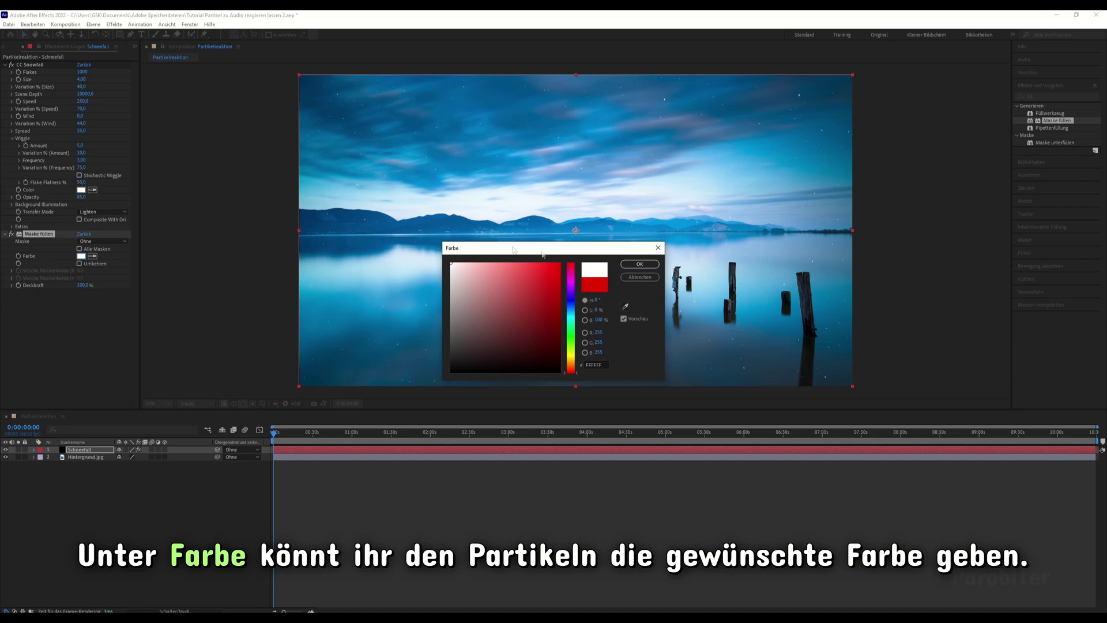
pyautogui.click(639, 265)
pyautogui.moveTo(296, 431); pyautogui.dragTo(304, 455)
pyautogui.click(224, 521)
pyautogui.press('Home')
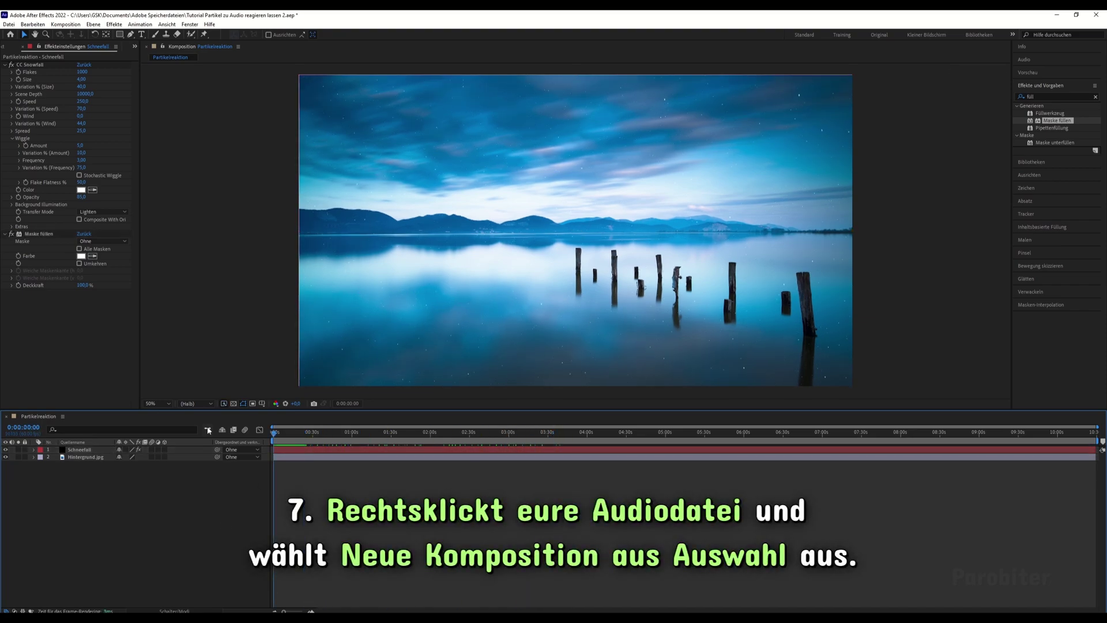
# - Create a new composition from the audio file M4-Beats - Dreamer.m4a in the project
pyautogui.click(5, 47)
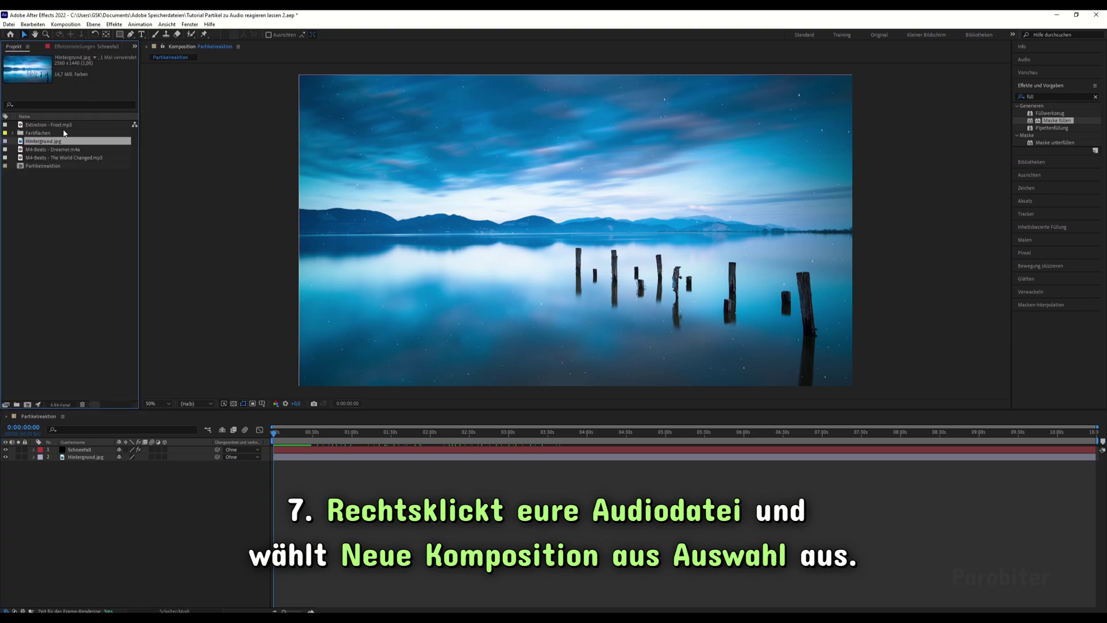
pyautogui.click(52, 149)
pyautogui.rightClick(54, 150)
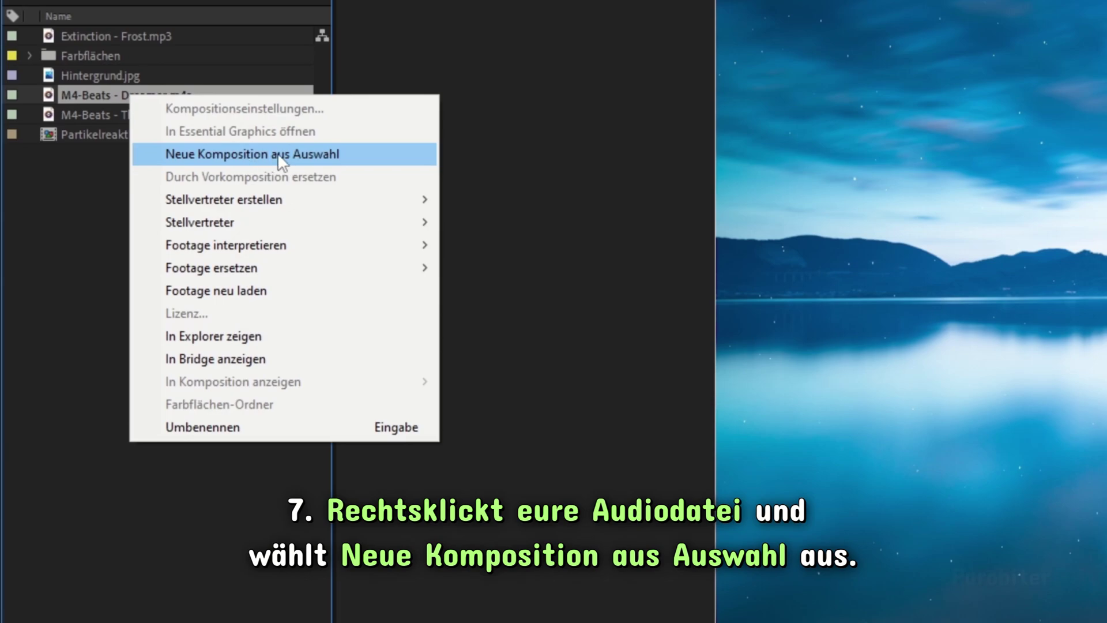
pyautogui.click(277, 157)
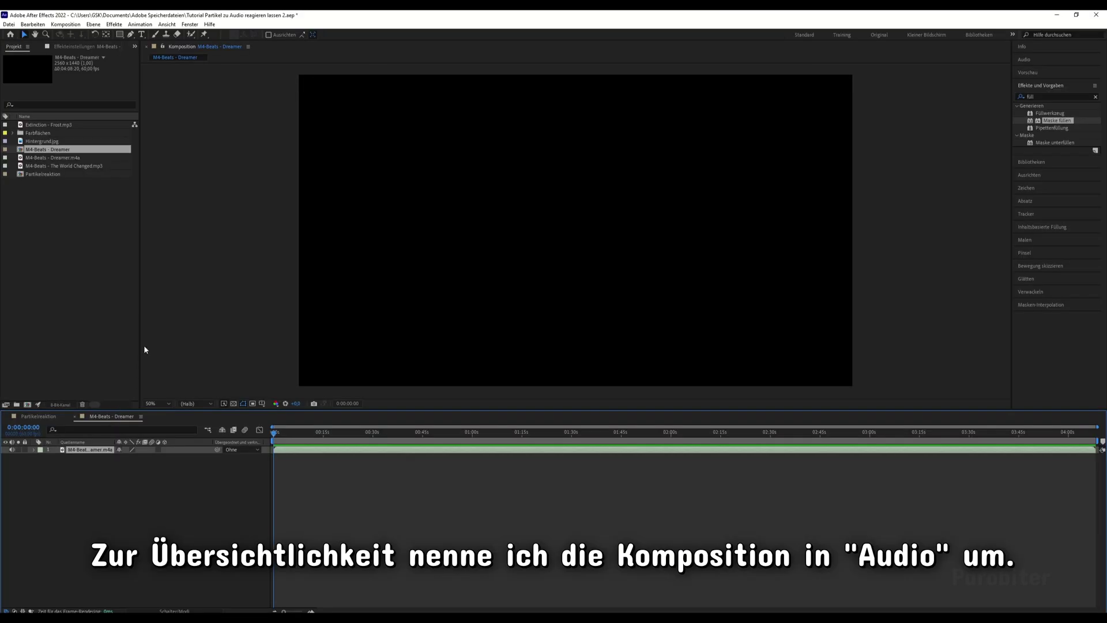
# - Rename the M4-Beats - Dreamer composition as Audio
pyautogui.rightClick(54, 152)
pyautogui.click(84, 290)
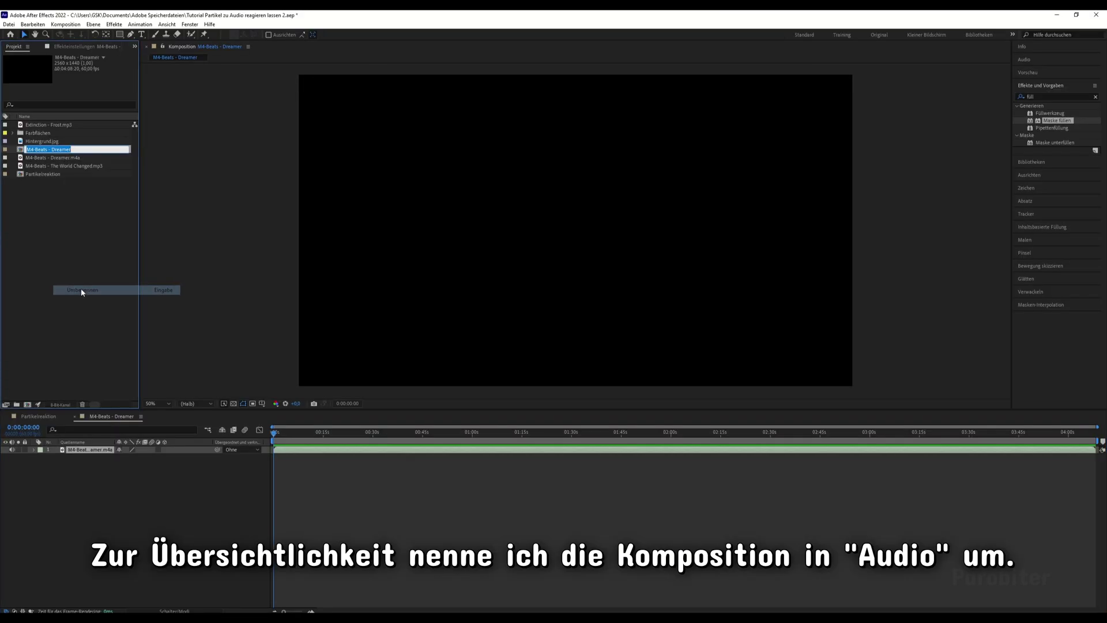
pyautogui.write('Audio')
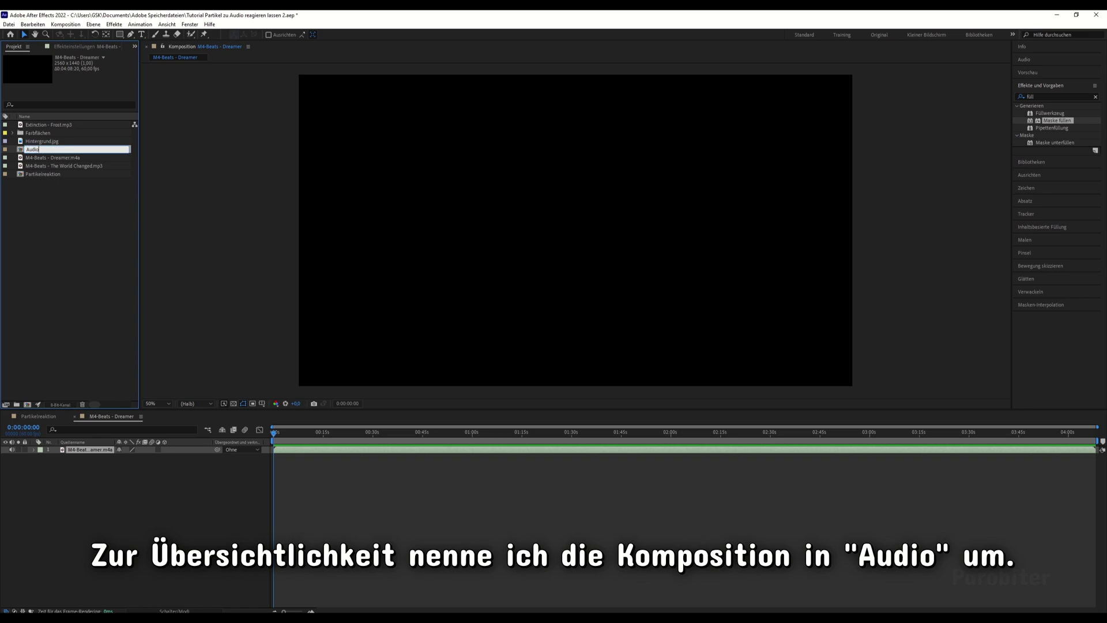
pyautogui.press('Return')
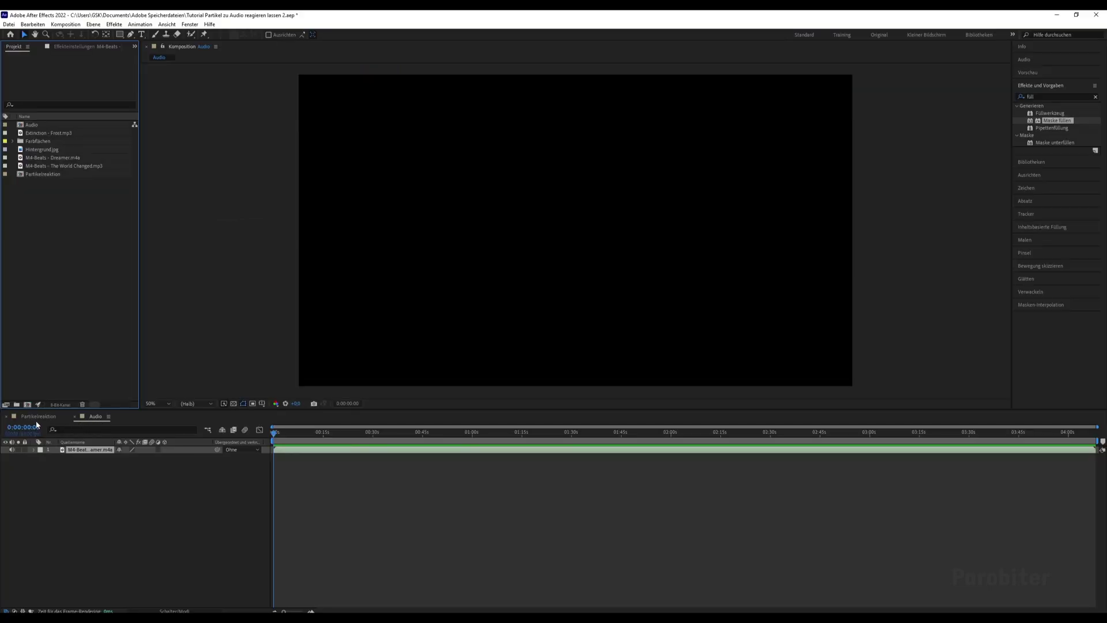
# - Place the Audio composition in Partikelreaktion below the Hintergrund.jpg layer, with the playhead at the start
pyautogui.click(38, 416)
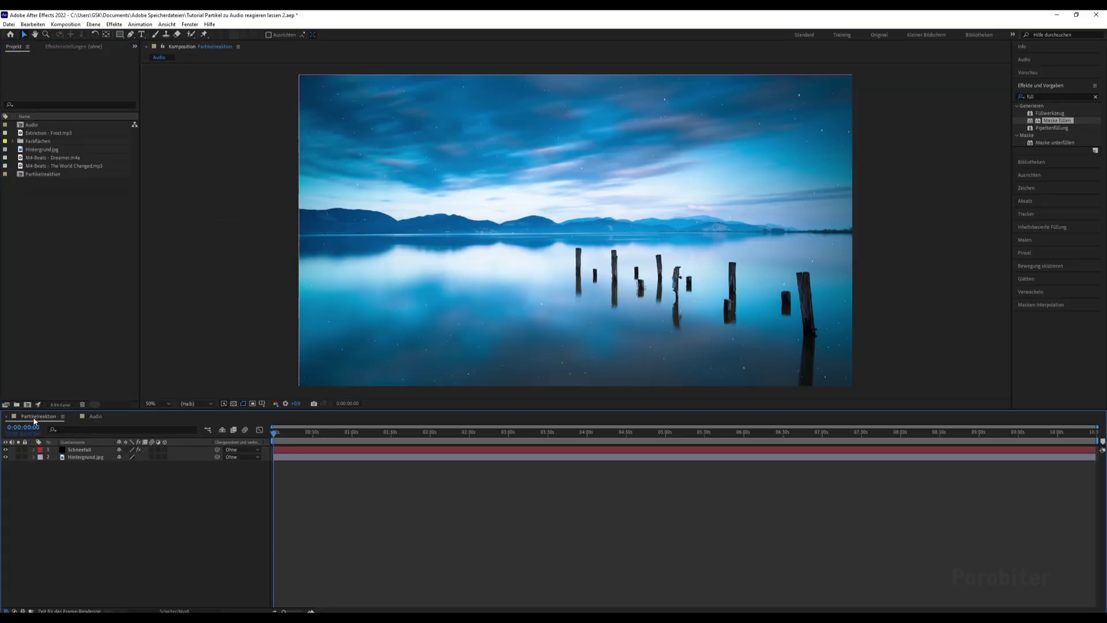
pyautogui.click(32, 126)
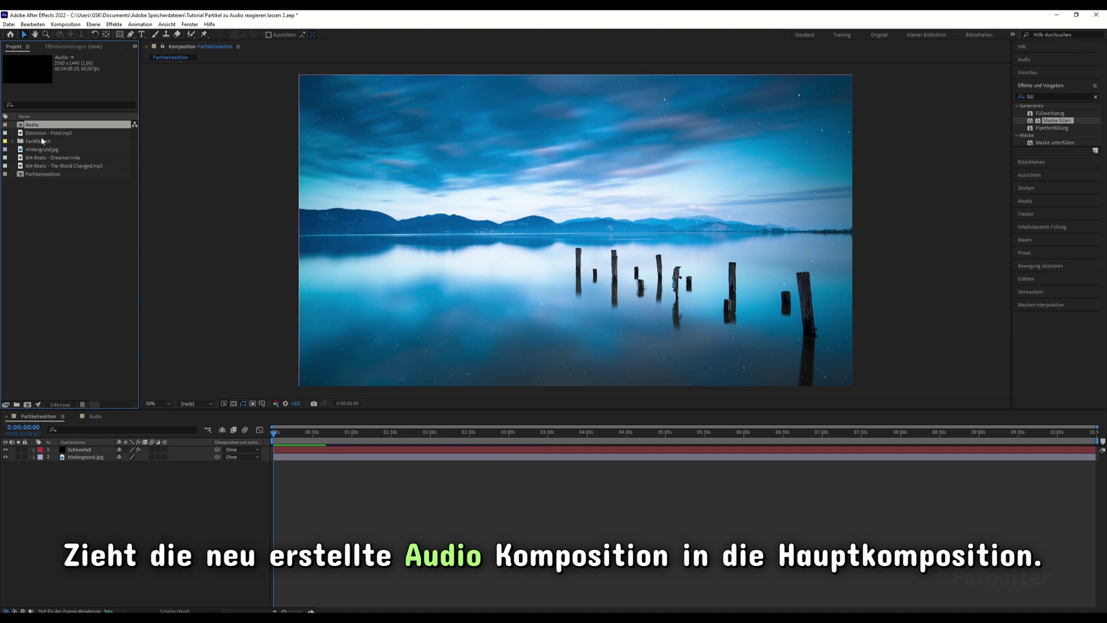
pyautogui.moveTo(38, 129); pyautogui.dragTo(83, 477)
pyautogui.moveTo(303, 432); pyautogui.dragTo(274, 433)
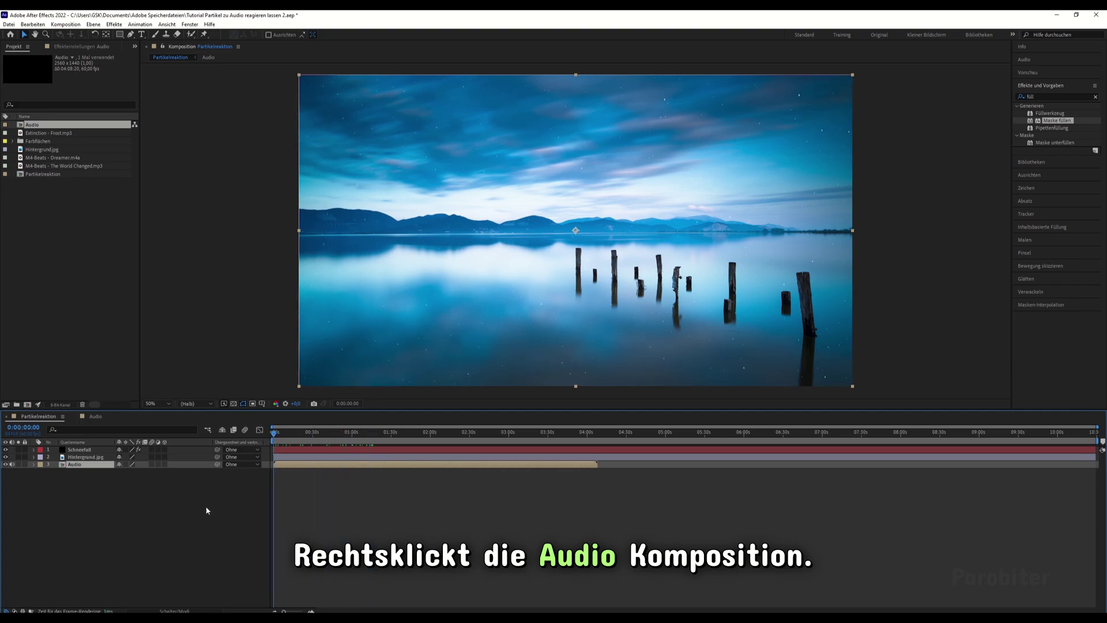
# - Convert the Audio layer's sound to keyframes with the keyframe assistant
pyautogui.rightClick(83, 465)
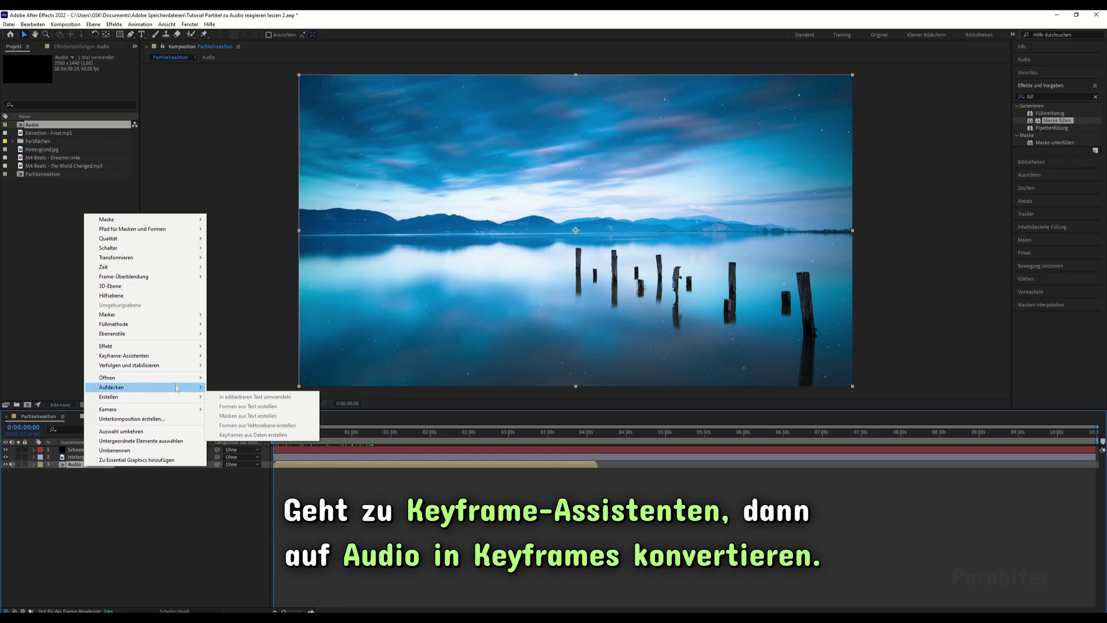
pyautogui.moveTo(173, 356)
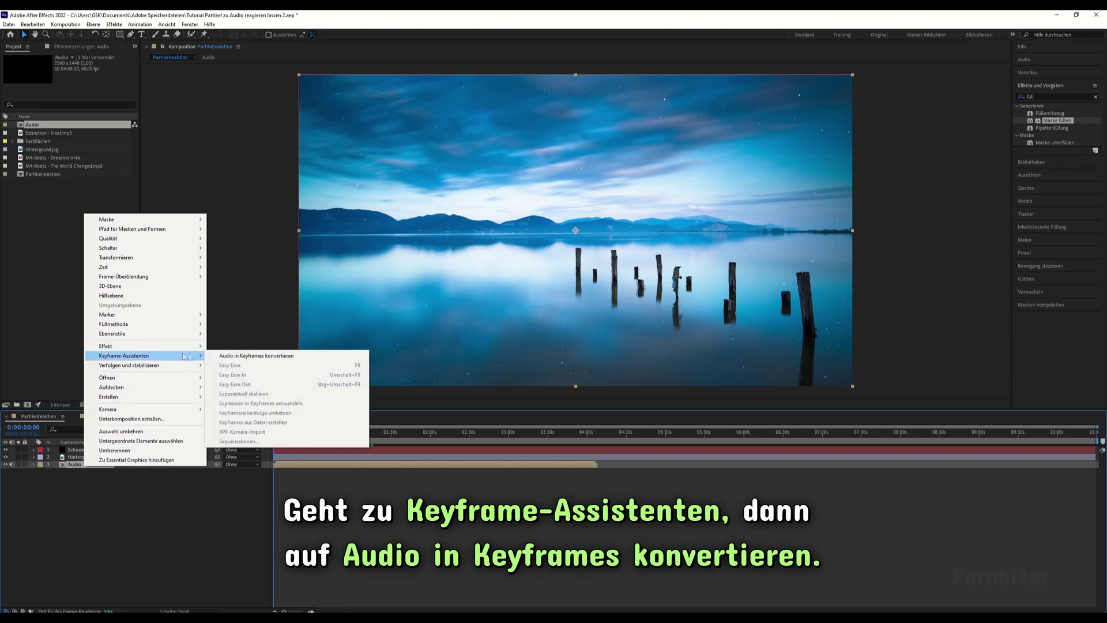
pyautogui.click(244, 359)
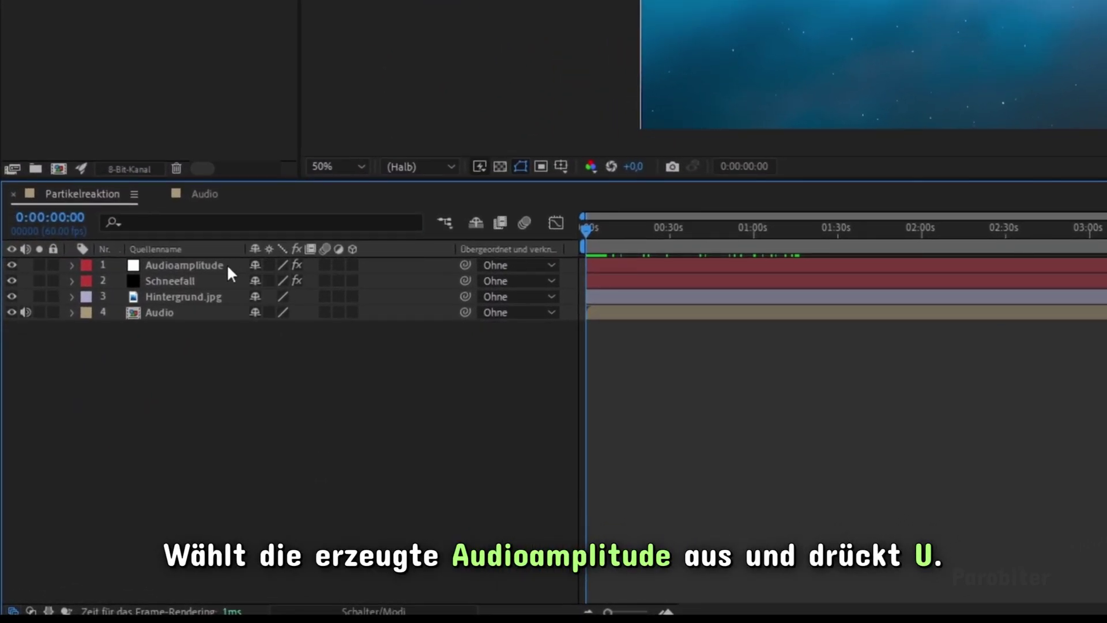
# - Reveal the keyframed properties of the Audioamplitude layer and delete its Linker Kanal and Rechter Kanal effects
pyautogui.click(202, 266)
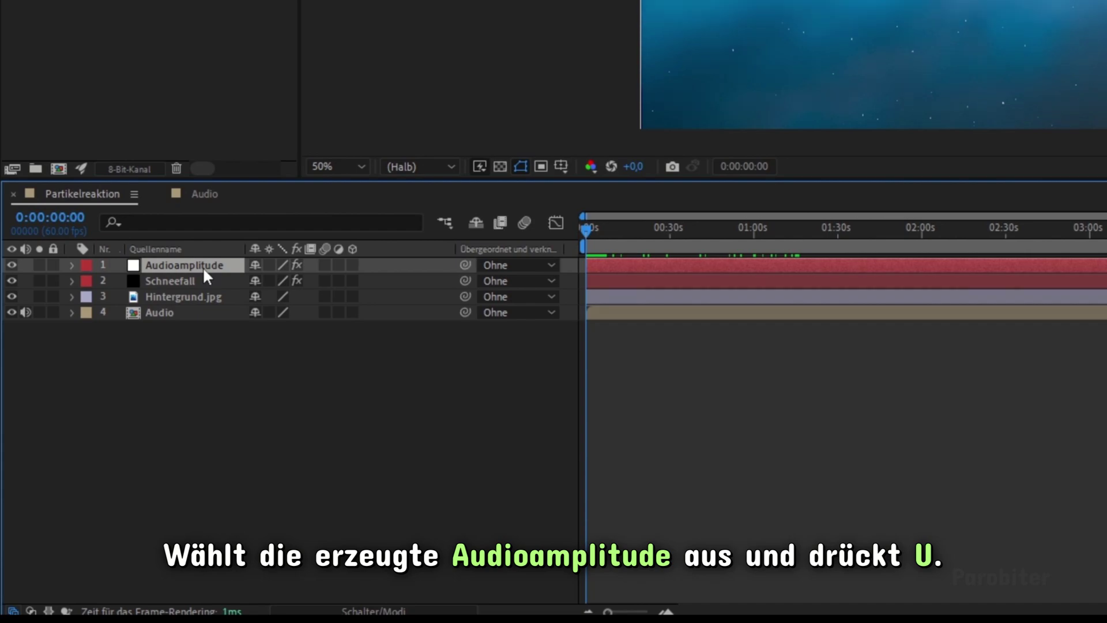
pyautogui.press('u')
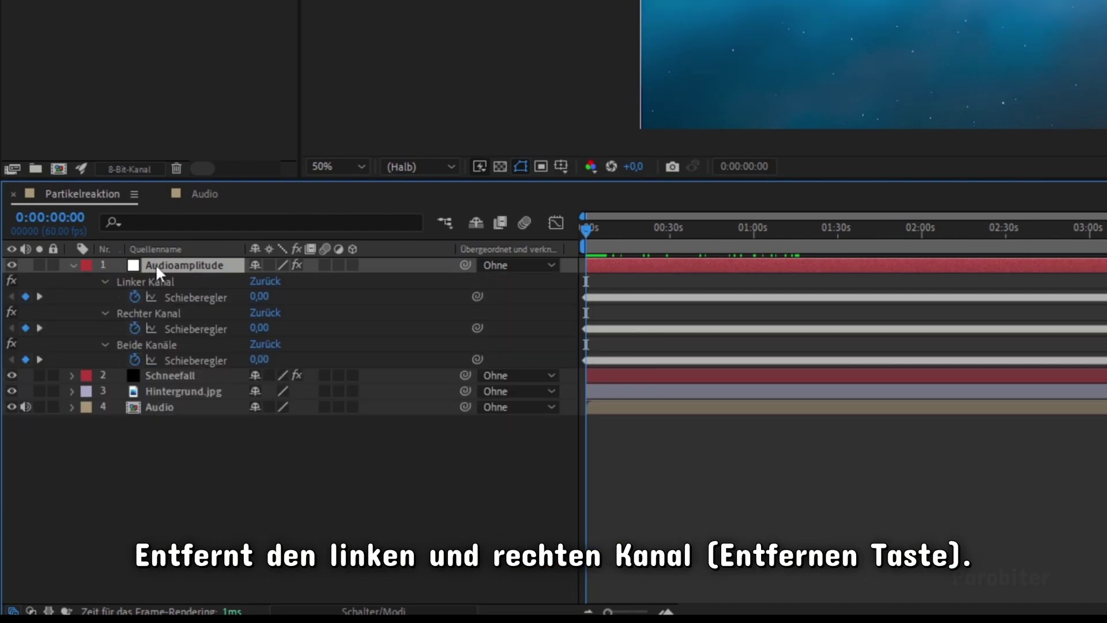
pyautogui.click(143, 276)
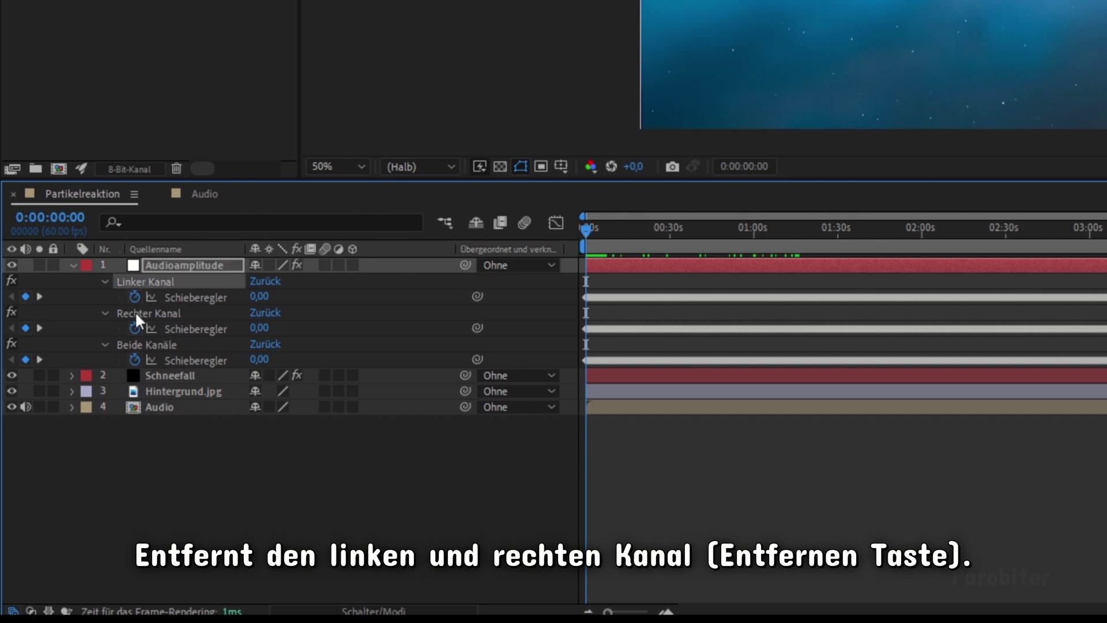
pyautogui.press('Delete')
pyautogui.click(150, 281)
pyautogui.press('Delete')
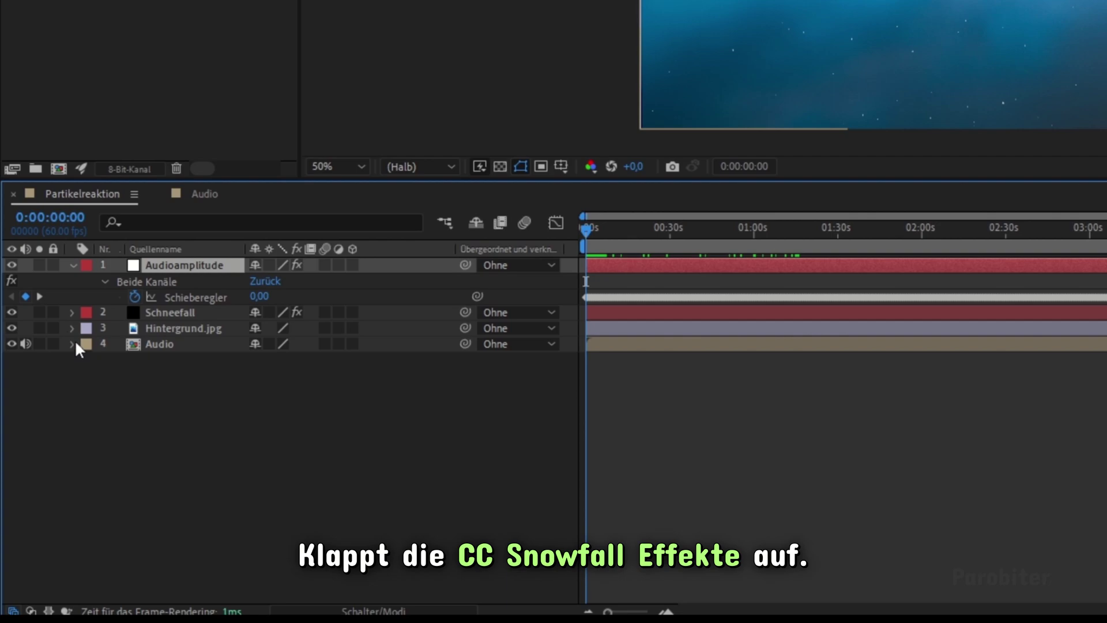
# - Link the Speed and Wind properties of Schneefall's CC Snowfall effect by expression to the Beide Kanäle Schieberegler of Audioamplitude
pyautogui.click(72, 312)
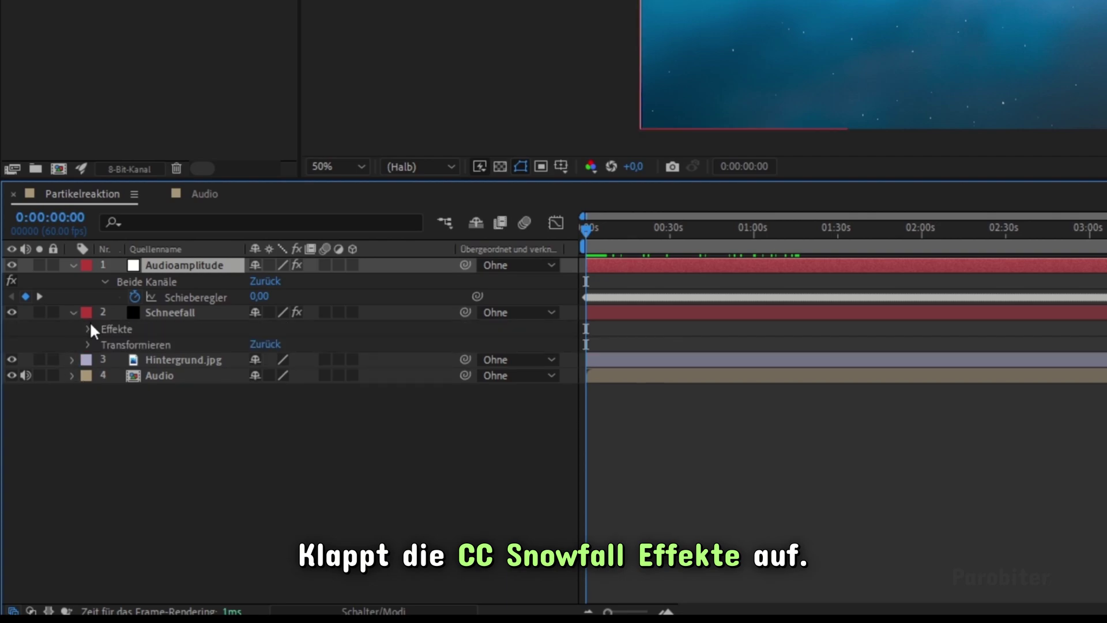
pyautogui.click(88, 328)
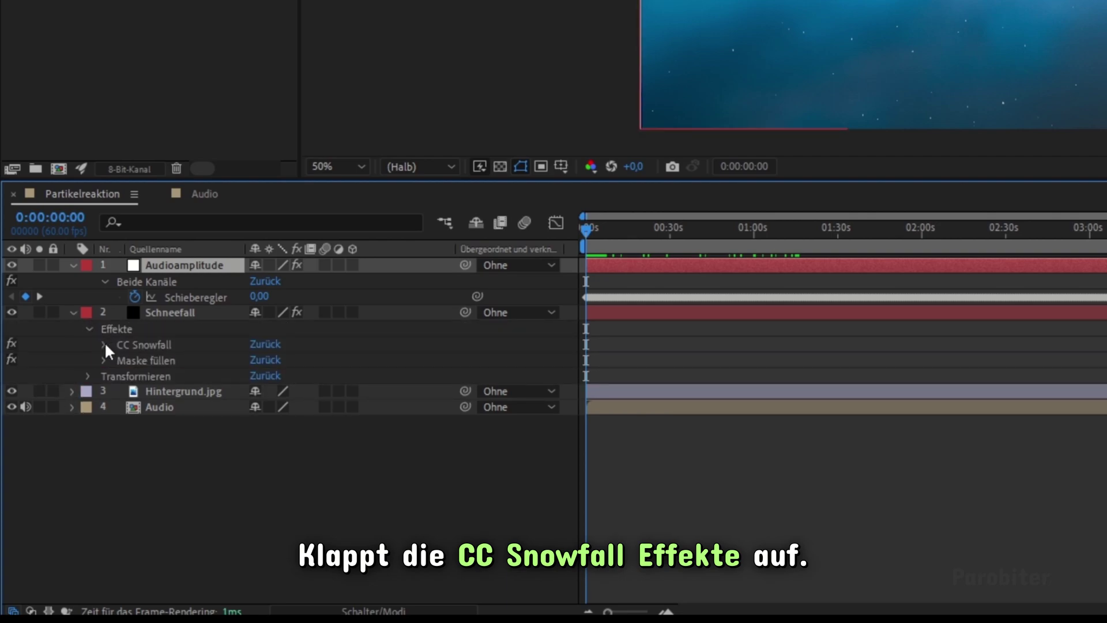
pyautogui.click(105, 344)
pyautogui.scroll(-3, 215, 359)
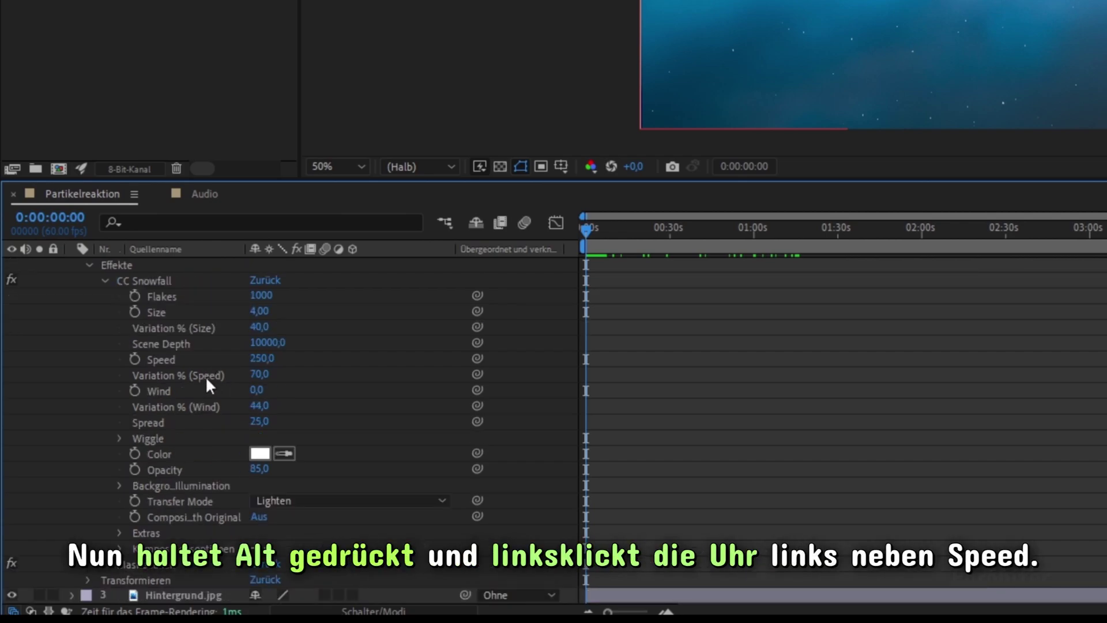
pyautogui.keyDown('alt'); pyautogui.click(134, 359); pyautogui.keyUp('alt')
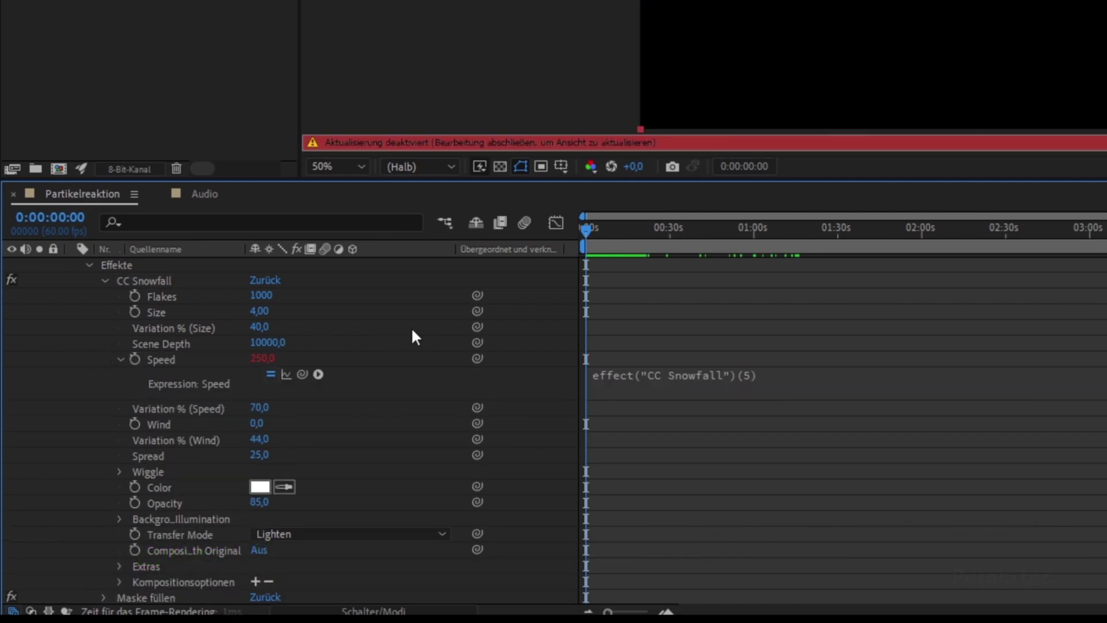
pyautogui.scroll(3, 428, 413)
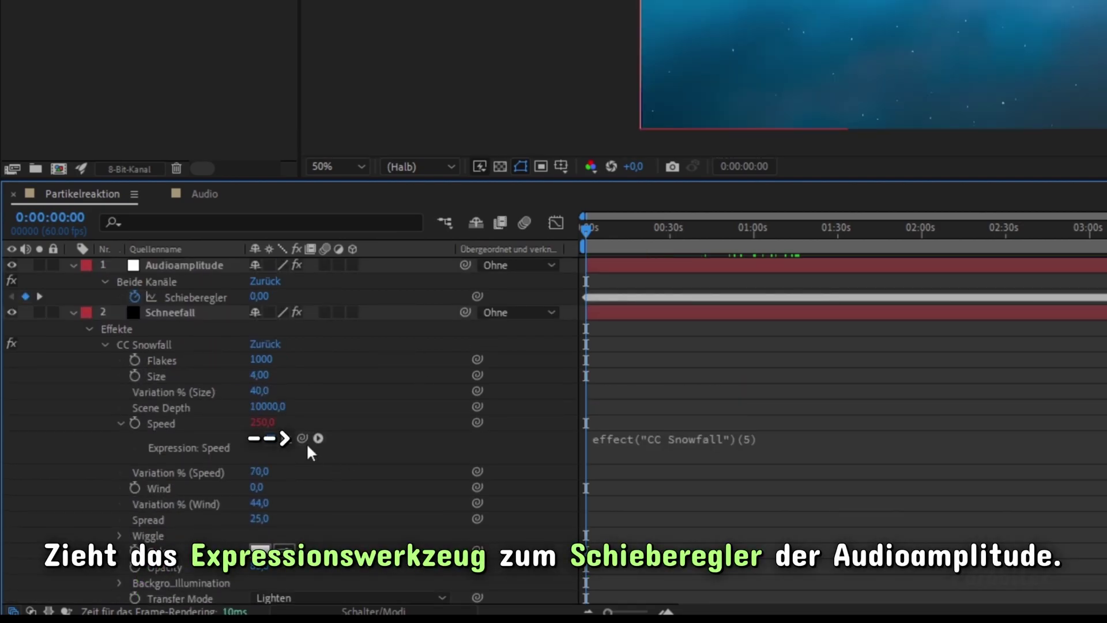
pyautogui.moveTo(305, 440); pyautogui.dragTo(203, 302)
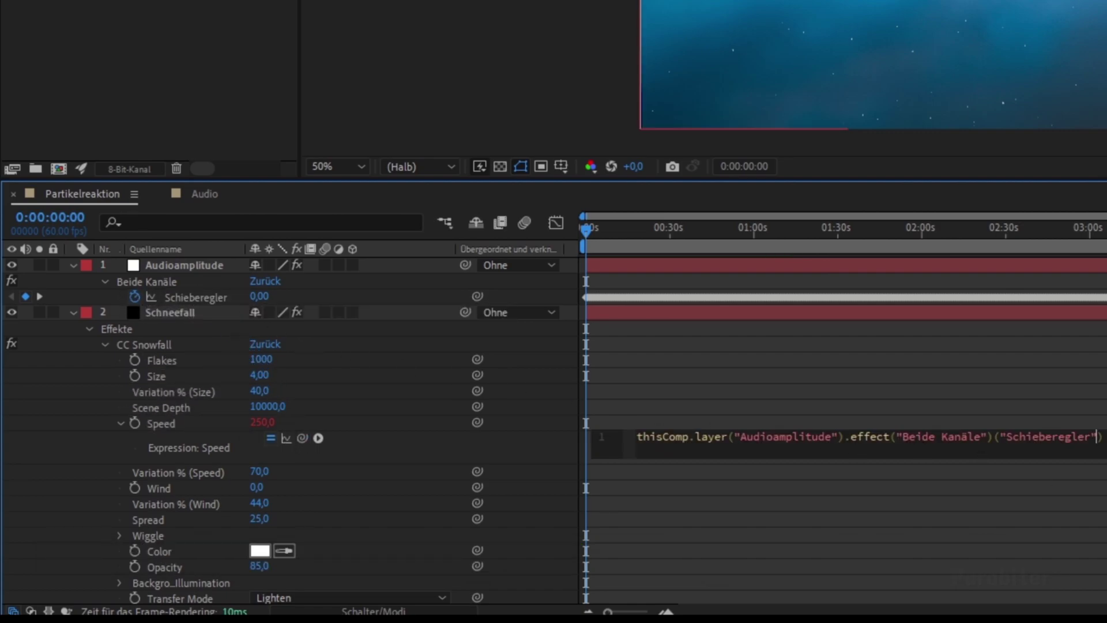
pyautogui.click(277, 449)
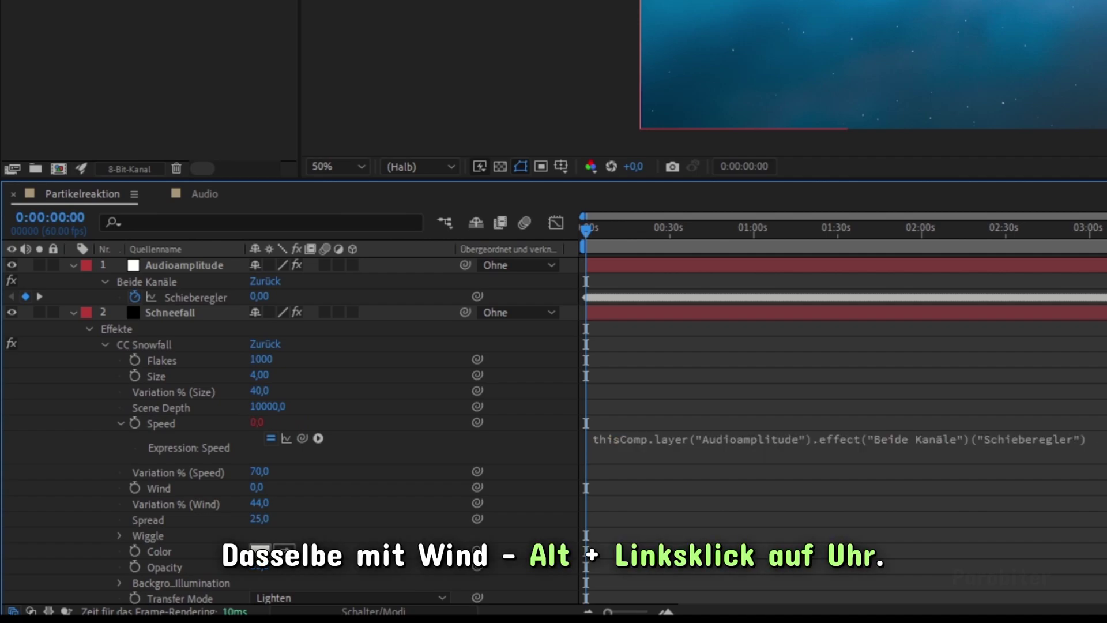
pyautogui.keyDown('alt'); pyautogui.click(135, 488); pyautogui.keyUp('alt')
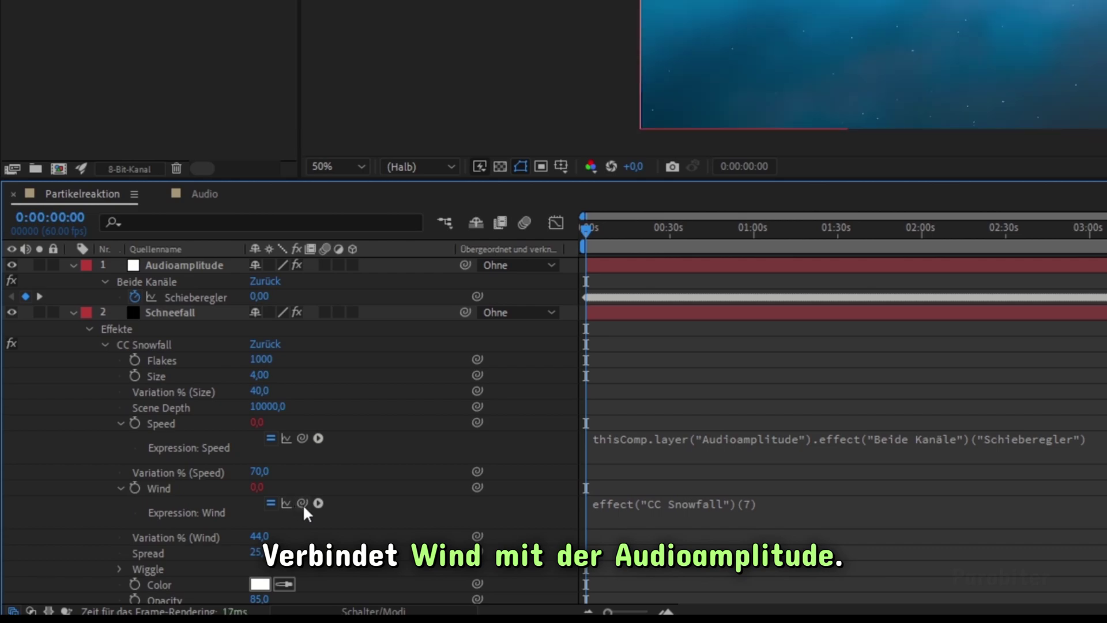
pyautogui.moveTo(303, 503); pyautogui.dragTo(206, 301)
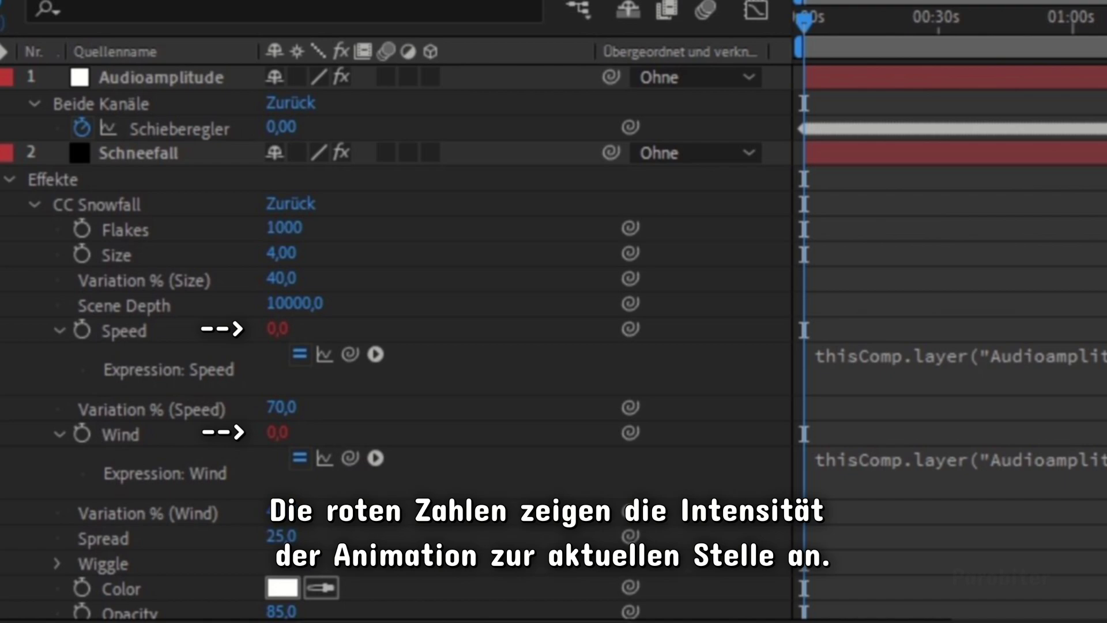
# - Append *15 to both the Speed and the Wind expression of CC Snowfall
pyautogui.click(532, 531)
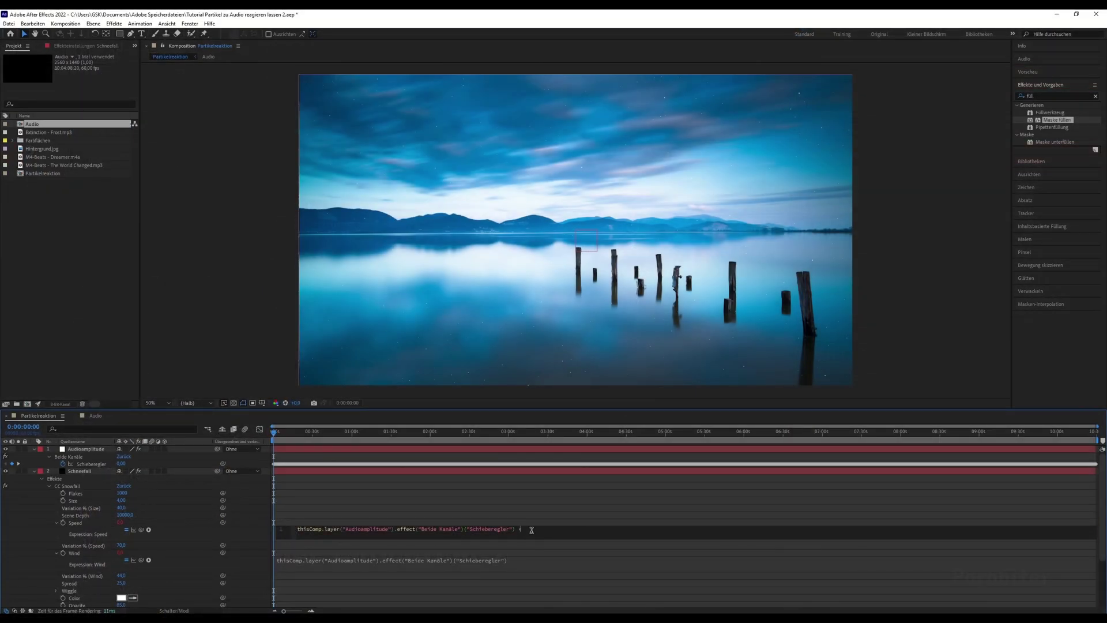
pyautogui.write('+15')
pyautogui.click(564, 515)
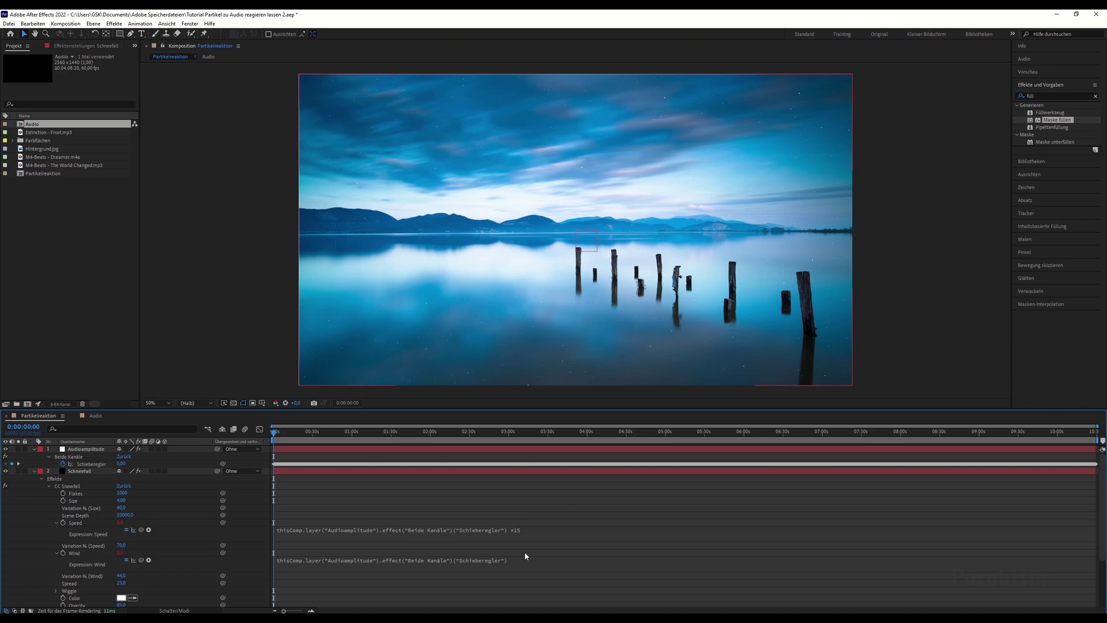
pyautogui.click(534, 562)
pyautogui.click(534, 563)
pyautogui.write('+15')
pyautogui.click(563, 513)
# - Set the preview resolution to Halb and play the composition from the start
pyautogui.moveTo(302, 435); pyautogui.dragTo(340, 433)
pyautogui.press('Home')
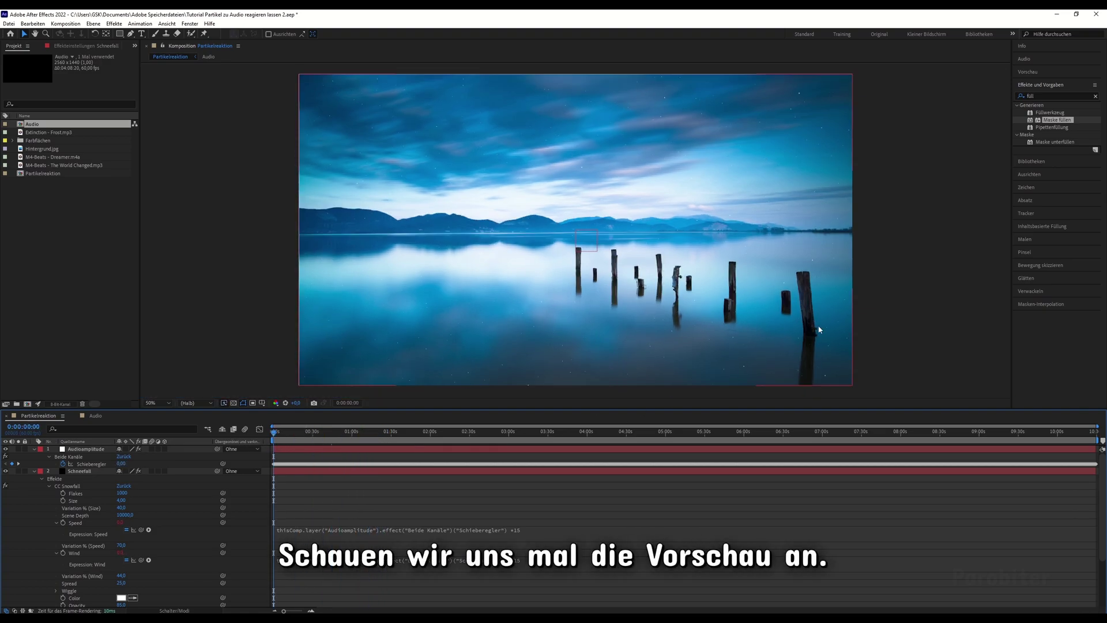
pyautogui.click(1046, 72)
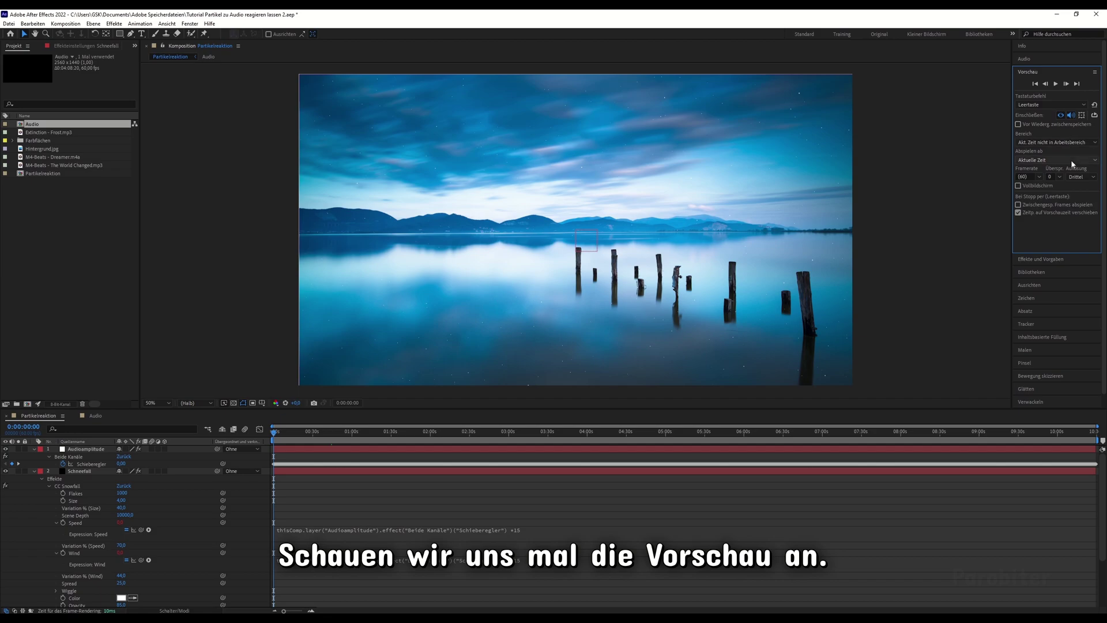
pyautogui.click(1083, 176)
pyautogui.click(1076, 202)
pyautogui.click(1056, 84)
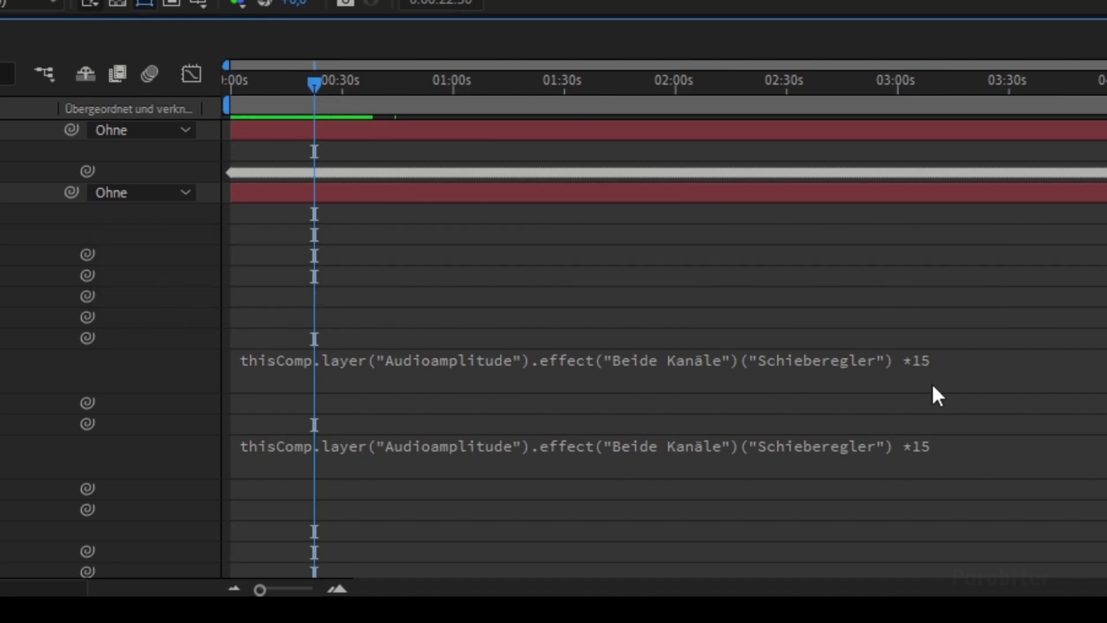
# - Append + [60] to the Speed expression of CC Snowfall
pyautogui.click(999, 383)
pyautogui.click(1003, 369)
pyautogui.write('+')
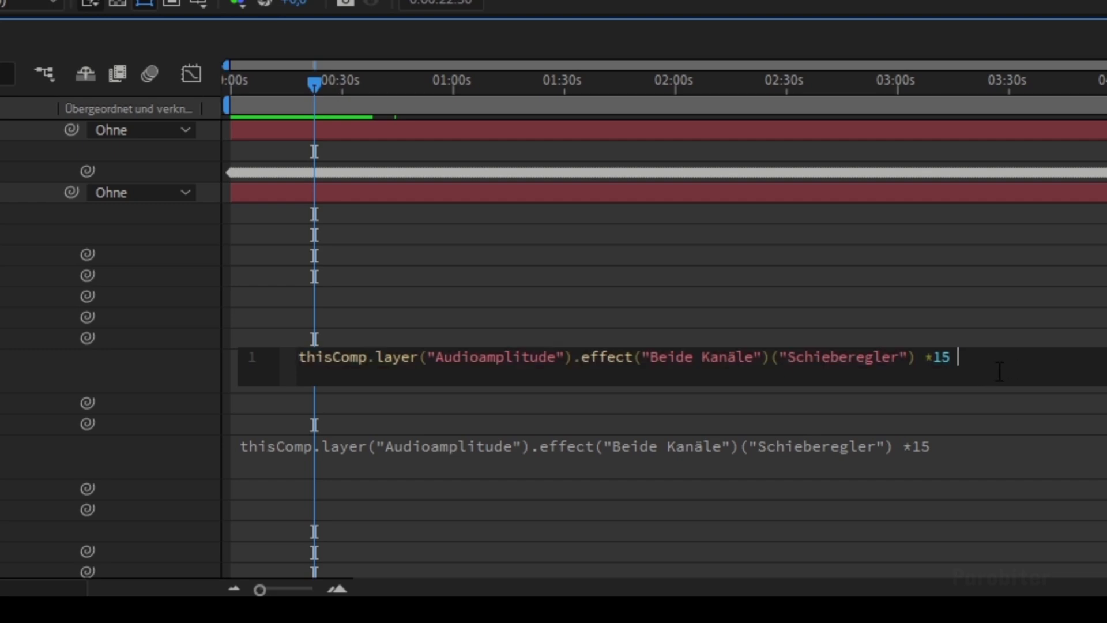
pyautogui.write(' [60')
# - Append + [20] to the Wind expression of CC Snowfall
pyautogui.click(954, 455)
pyautogui.click(954, 455)
pyautogui.click(991, 452)
pyautogui.write('+ ')
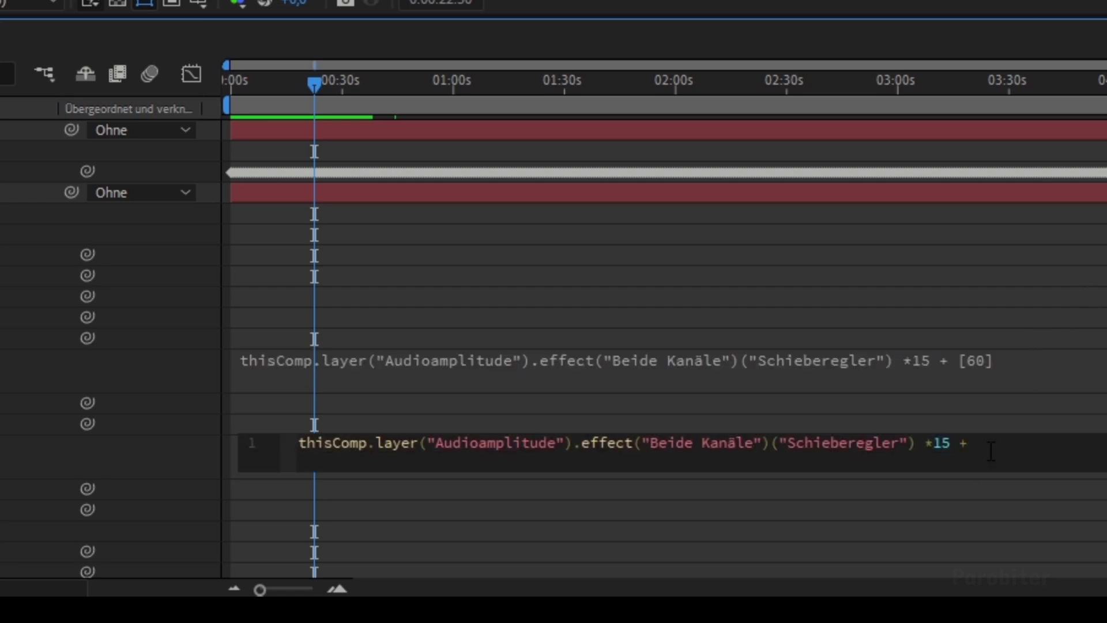
pyautogui.write('[60]')
pyautogui.press('BackSpace')
pyautogui.press('BackSpace')
pyautogui.write('20')
pyautogui.press('Delete')
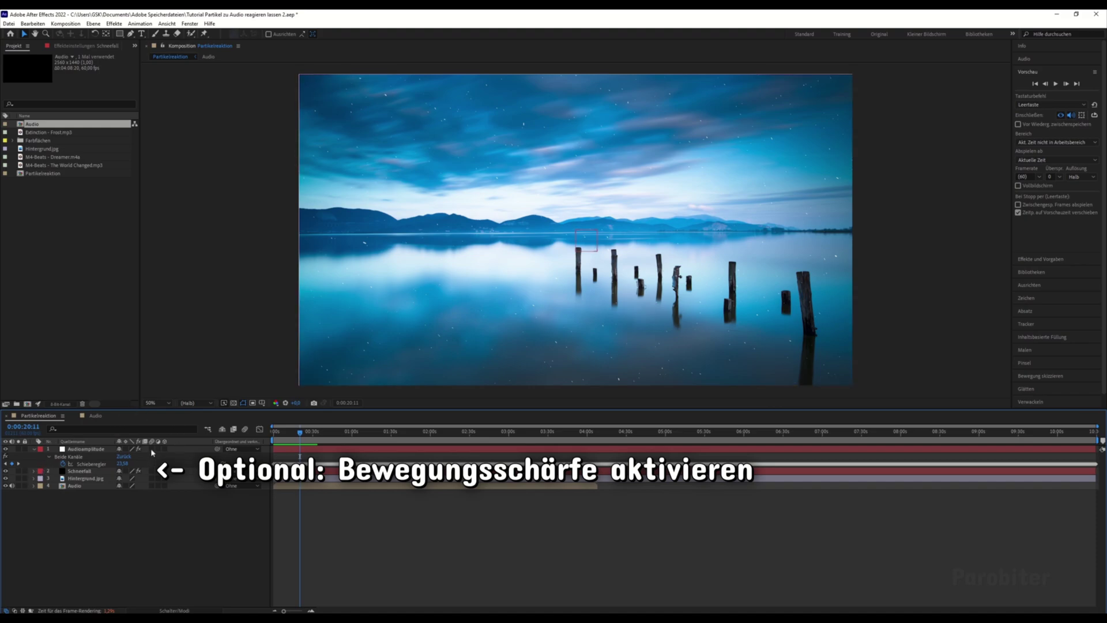
# - Try motion blur on the Schneefall layer and compare the particles at several points in time
pyautogui.click(152, 471)
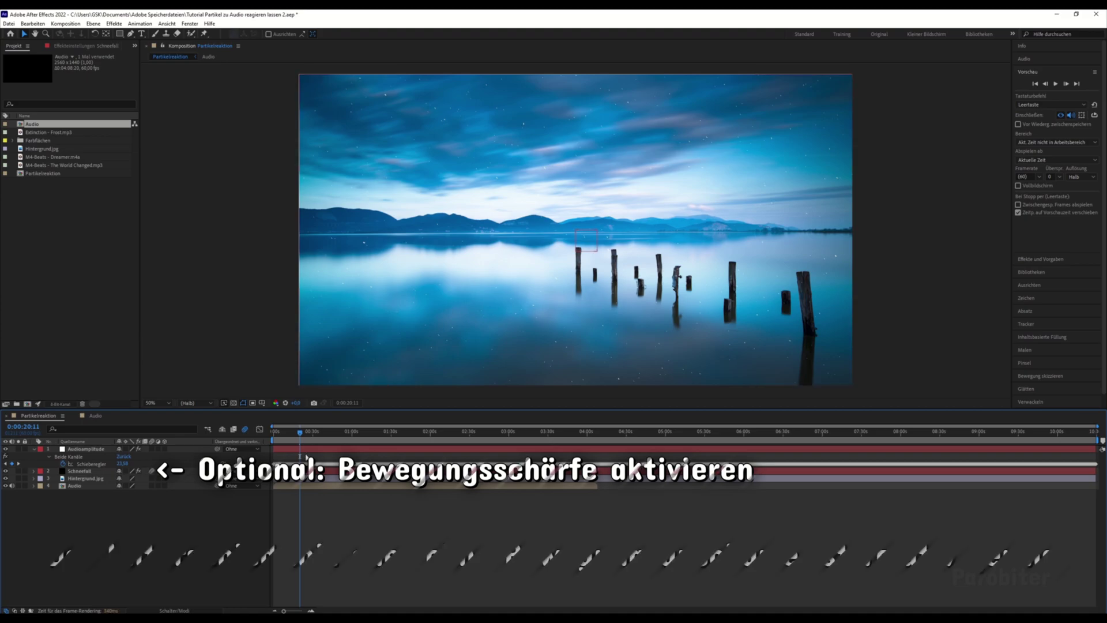
pyautogui.moveTo(320, 434); pyautogui.dragTo(274, 436)
pyautogui.click(153, 471)
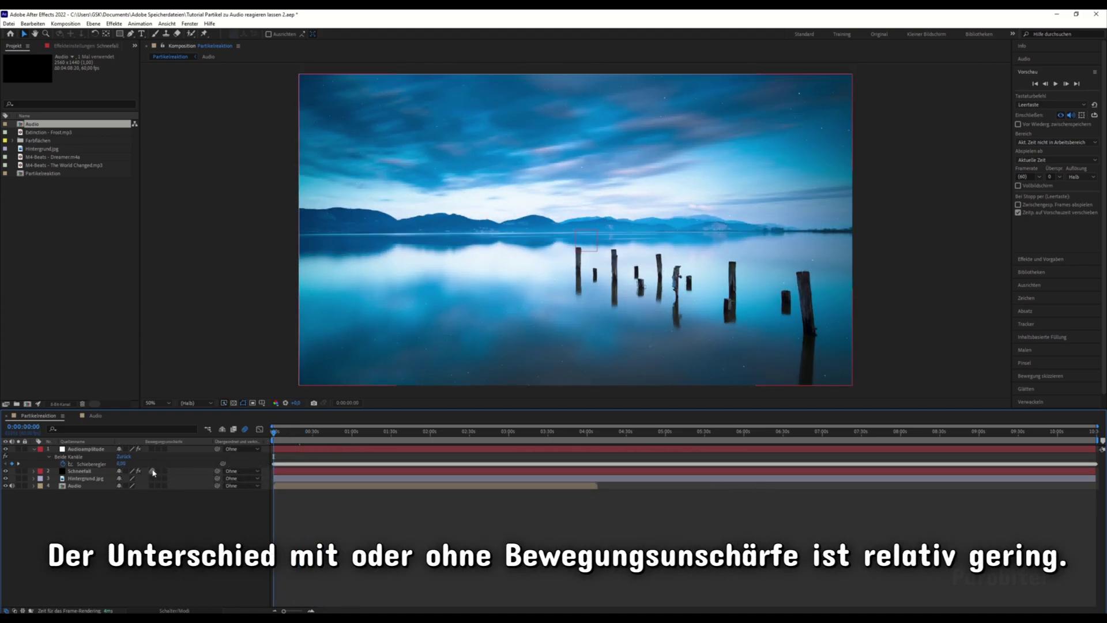
pyautogui.moveTo(313, 435); pyautogui.dragTo(295, 438)
# - Find the Leuchten effect and add it to the Schneefall layer below Maske füllen
pyautogui.click(87, 472)
pyautogui.click(76, 49)
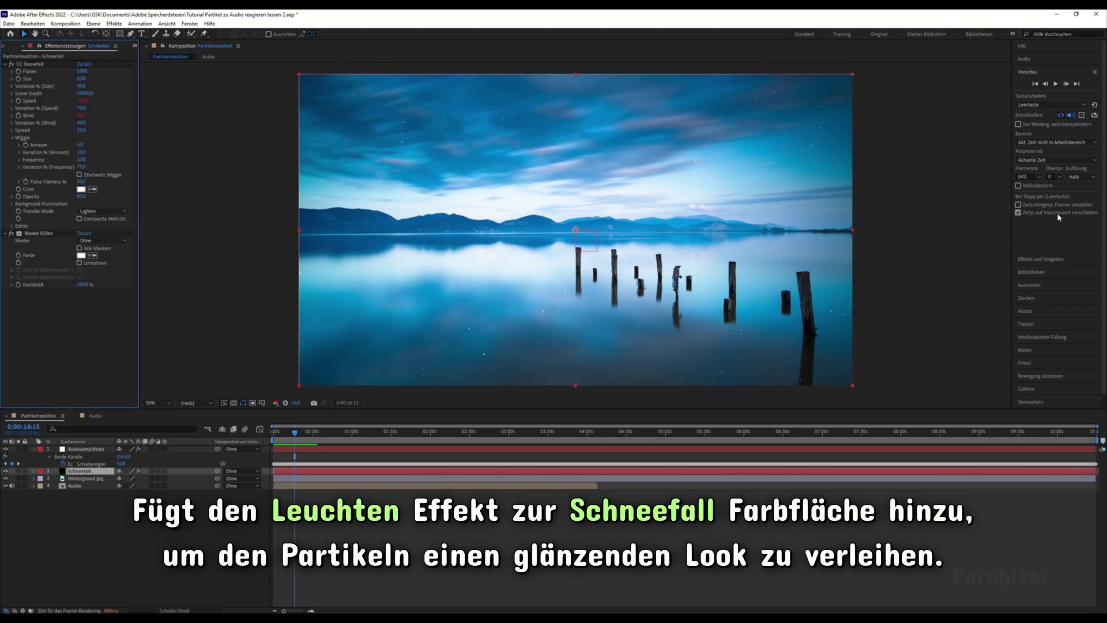
pyautogui.click(1044, 260)
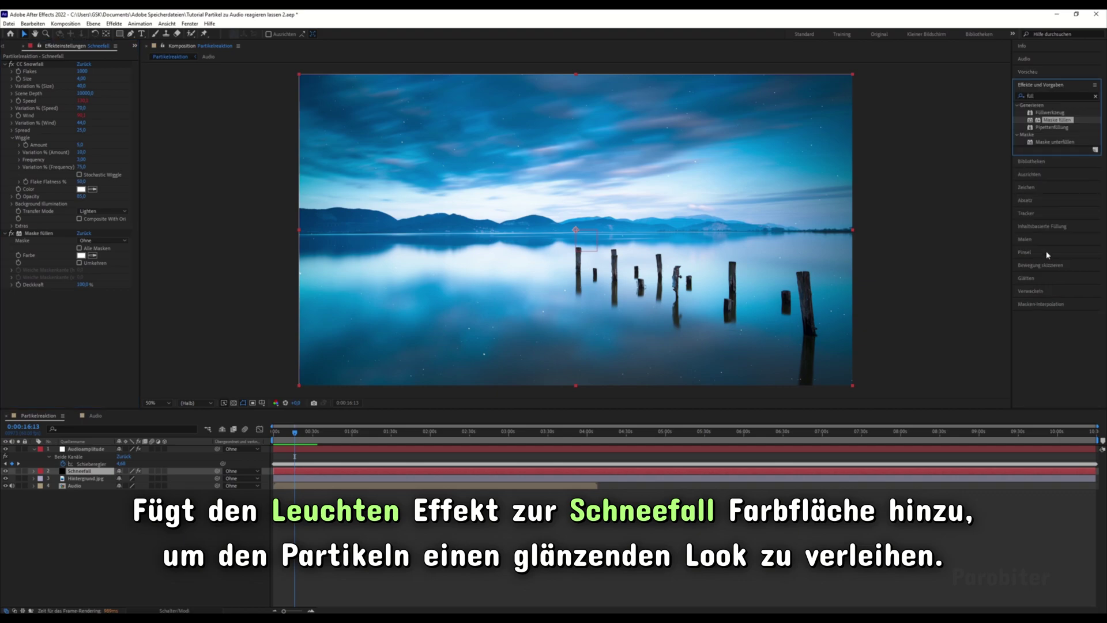
pyautogui.click(1045, 96)
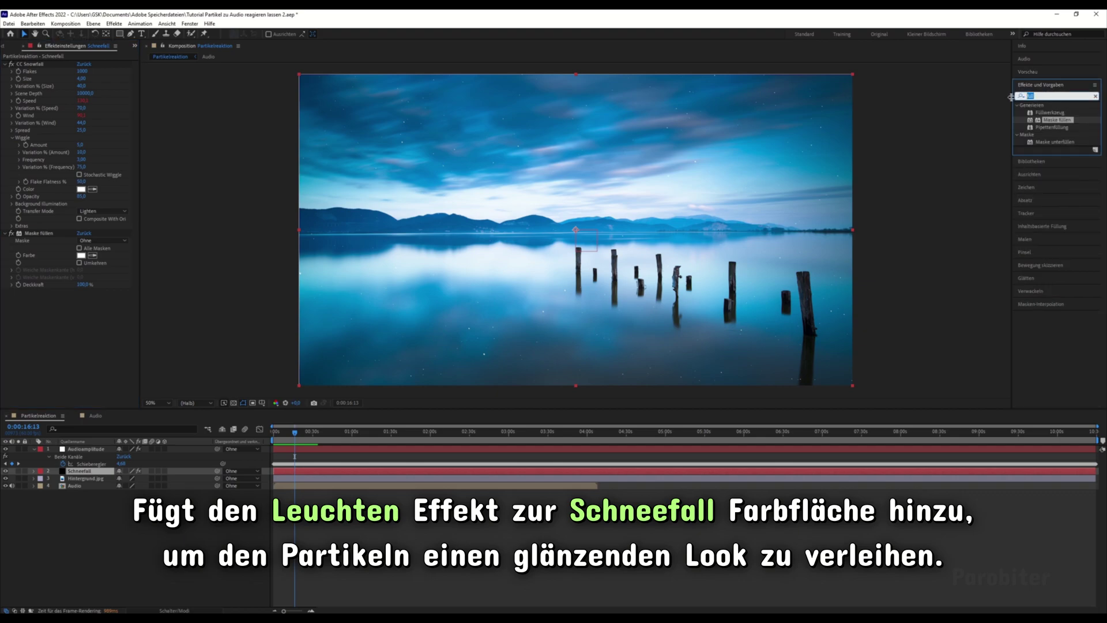
pyautogui.write('leuchten')
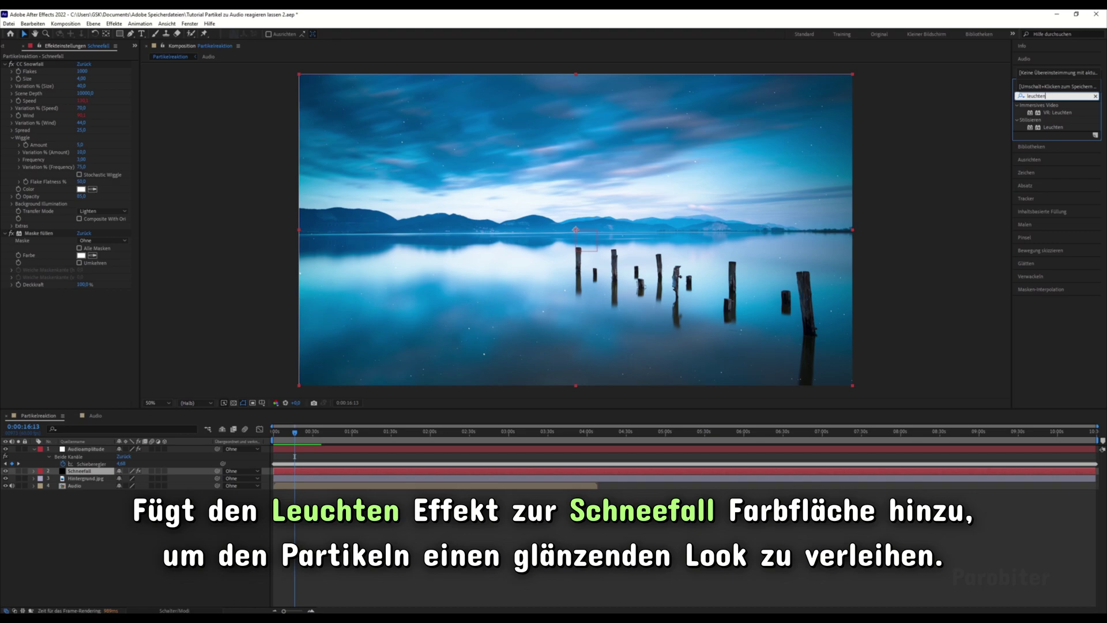
pyautogui.moveTo(1054, 128); pyautogui.dragTo(84, 335)
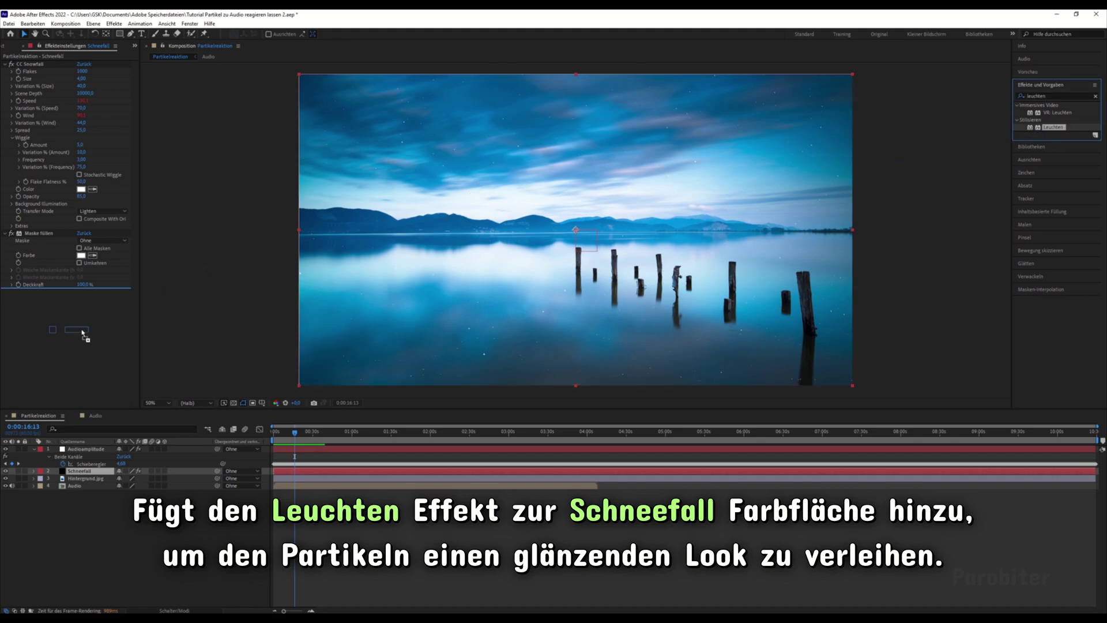
# - Adjust the Schwellenwert of the Leuchten effect by eye, checking the particles' glow at several points in time
pyautogui.click(319, 438)
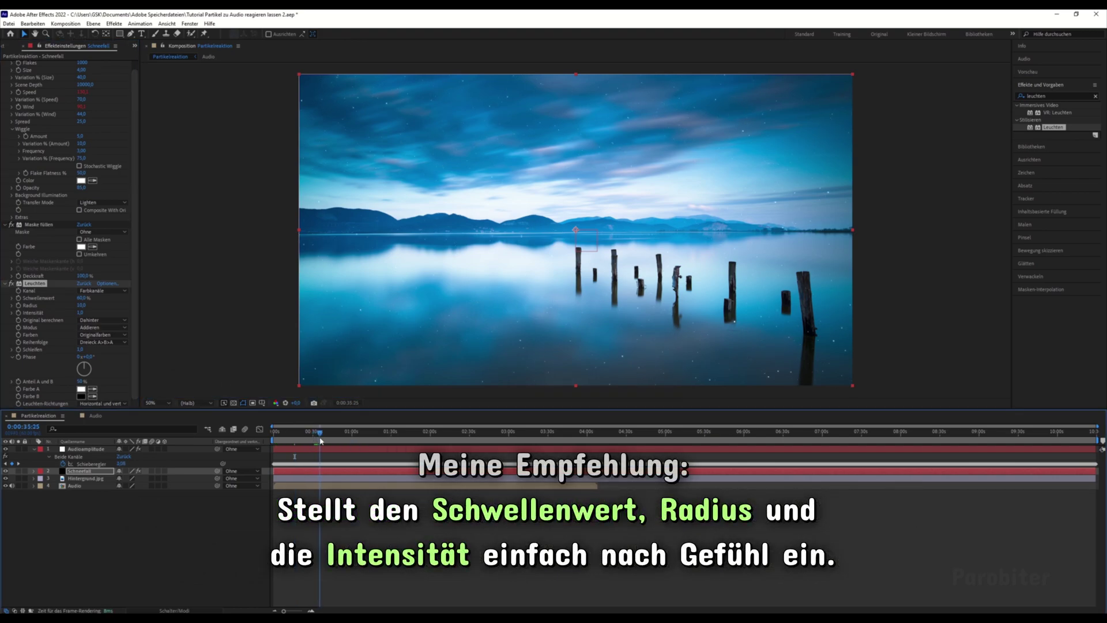
pyautogui.click(9, 284)
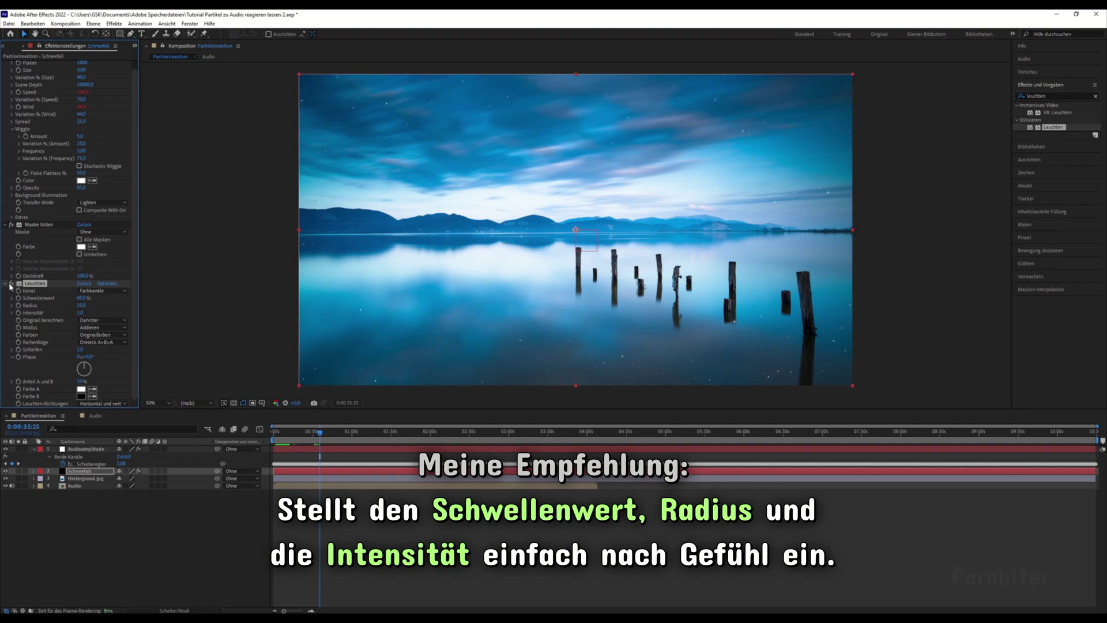
pyautogui.moveTo(321, 439); pyautogui.dragTo(322, 437)
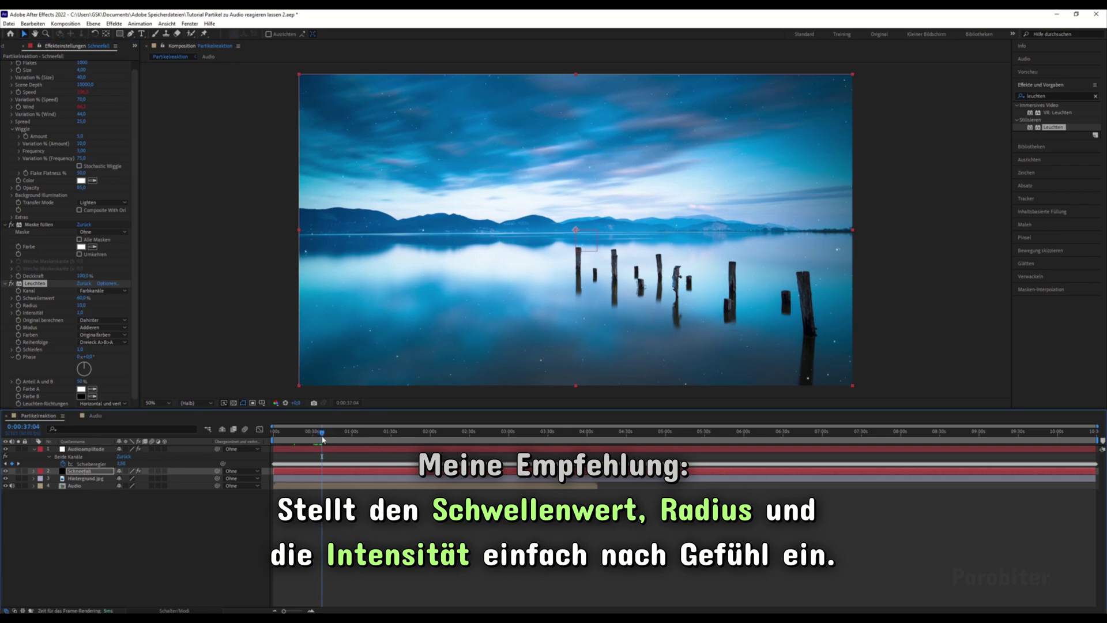
pyautogui.moveTo(81, 298)
pyautogui.mouseDown()
pyautogui.moveTo(69, 298)
pyautogui.moveTo(85, 314)
pyautogui.moveTo(113, 317)
pyautogui.moveTo(98, 308)
pyautogui.mouseUp()
pyautogui.click(350, 436)
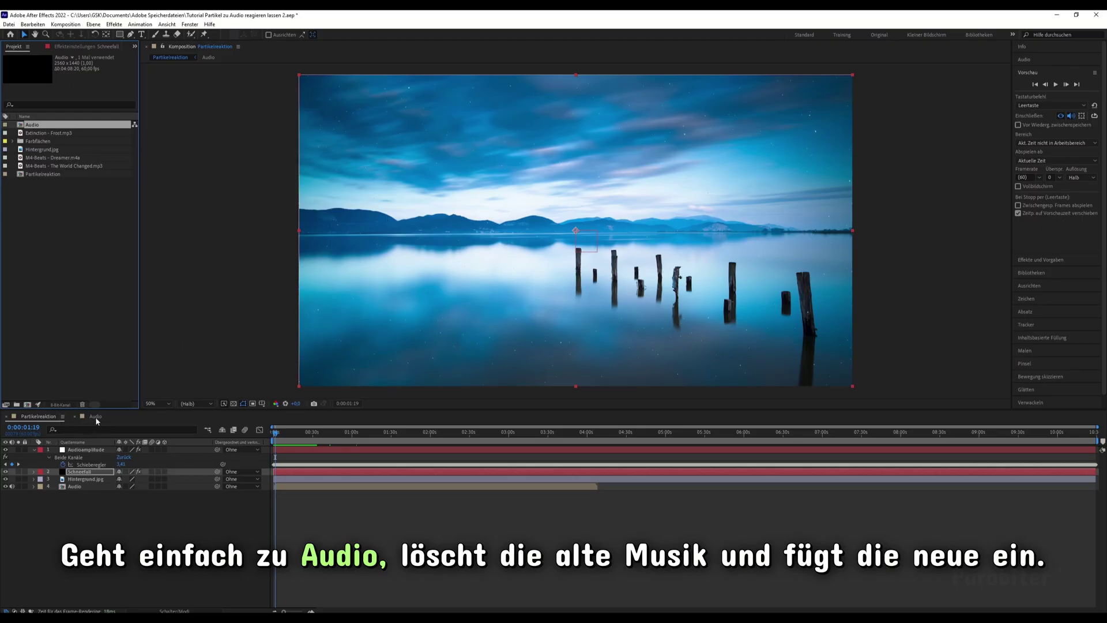
# - Replace the M4-Beats - Dreamer music in the Audio composition with Extinction - Frost.mp3
pyautogui.click(96, 417)
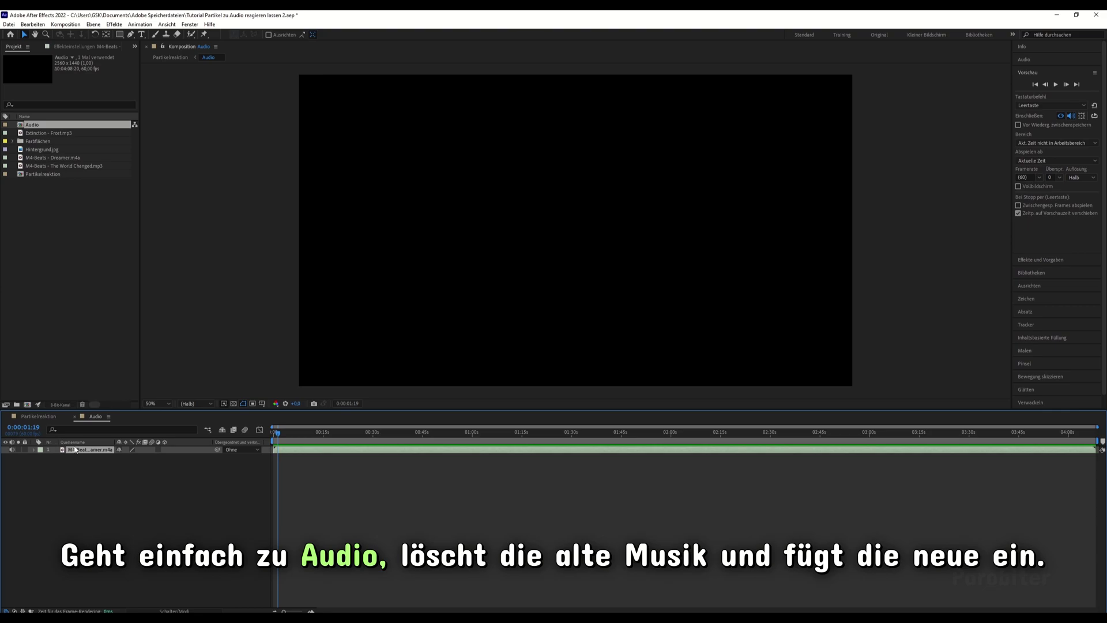
pyautogui.press('Delete')
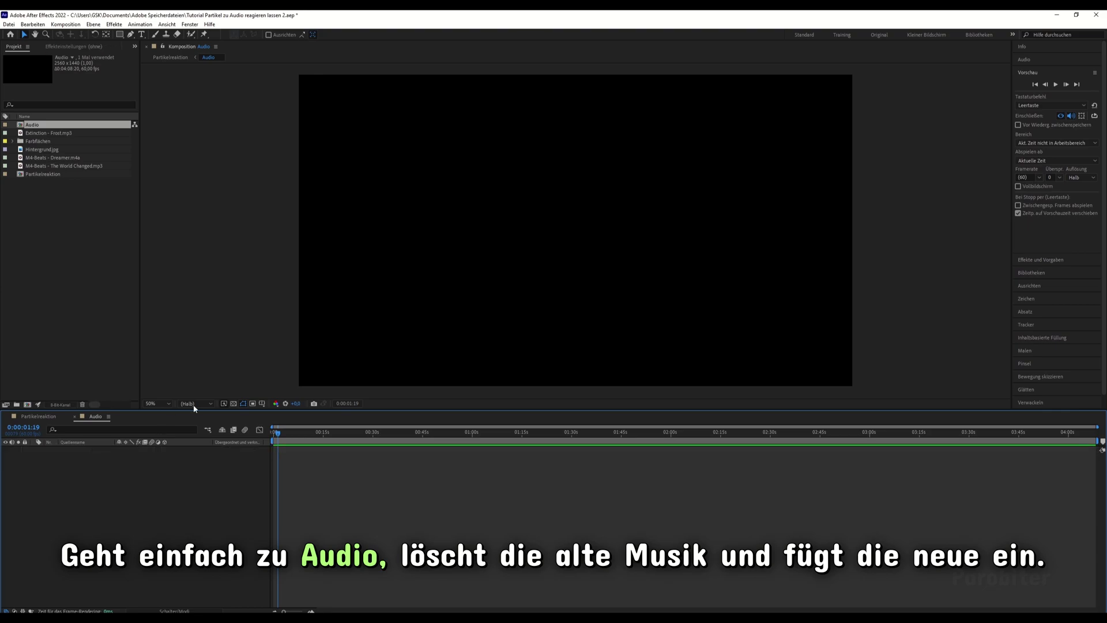
pyautogui.moveTo(60, 134); pyautogui.dragTo(144, 456)
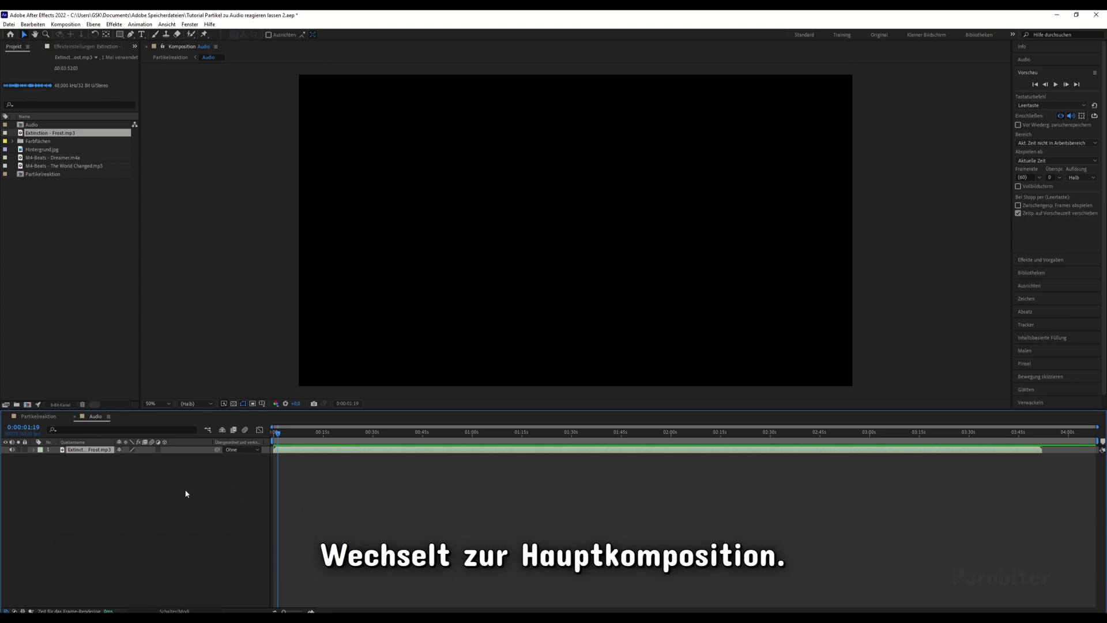
# - Return to the Partikelreaktion composition and rename the Audioamplitude layer as Audioamplitude (alt)
pyautogui.click(39, 416)
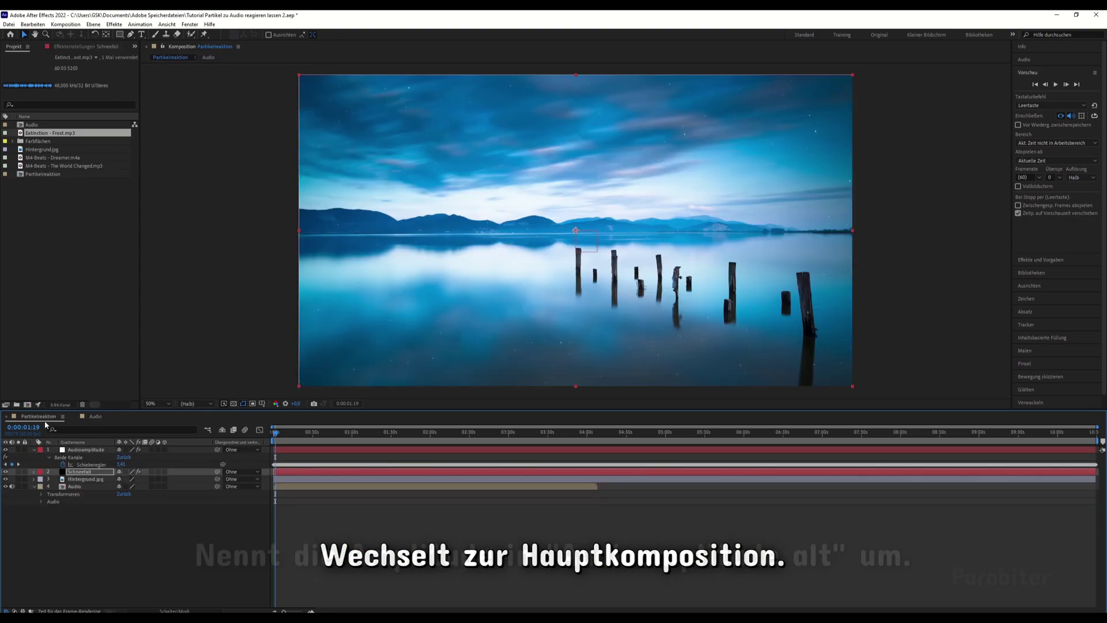
pyautogui.click(85, 451)
pyautogui.rightClick(79, 454)
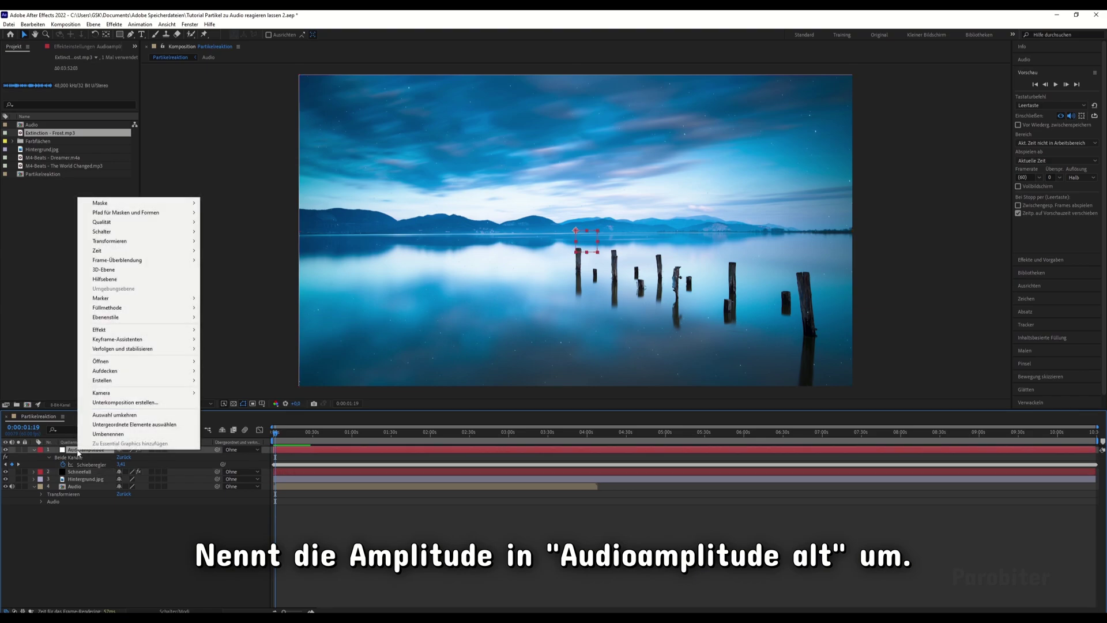
pyautogui.click(108, 434)
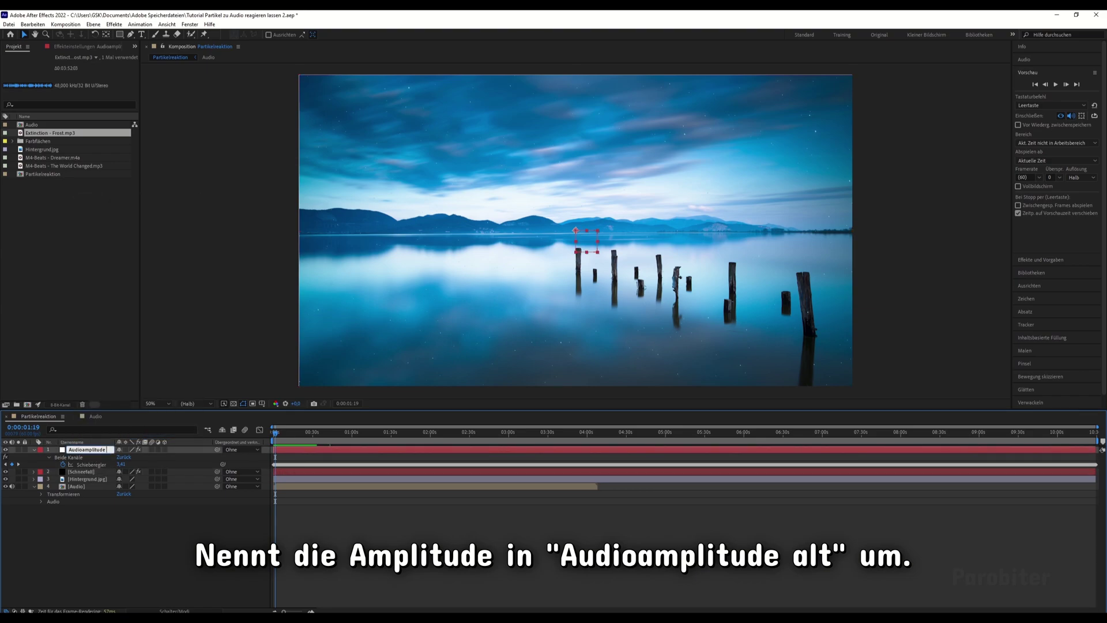
pyautogui.write('(alt)')
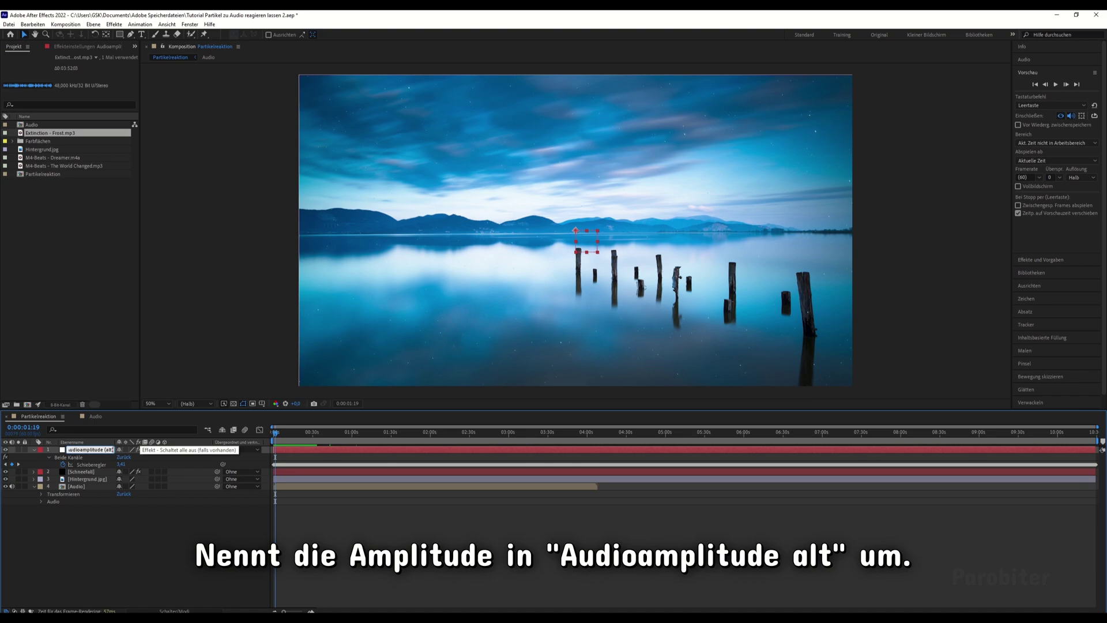
# - Convert the Audio layer's sound in the Partikelreaktion composition into keyframes
pyautogui.press('Return')
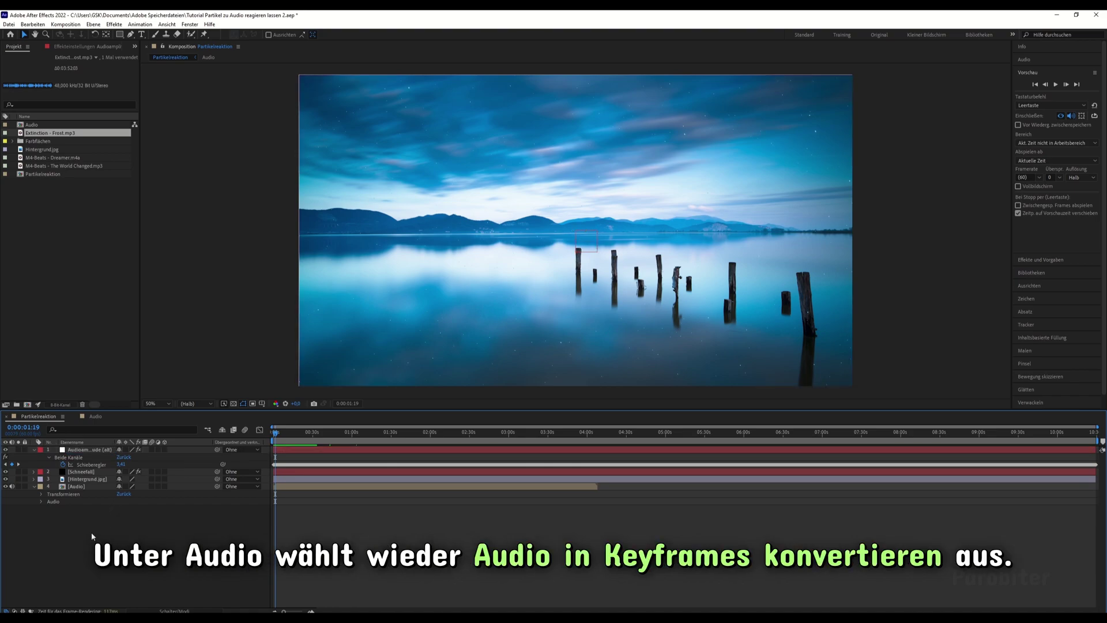
pyautogui.click(76, 487)
pyautogui.rightClick(76, 488)
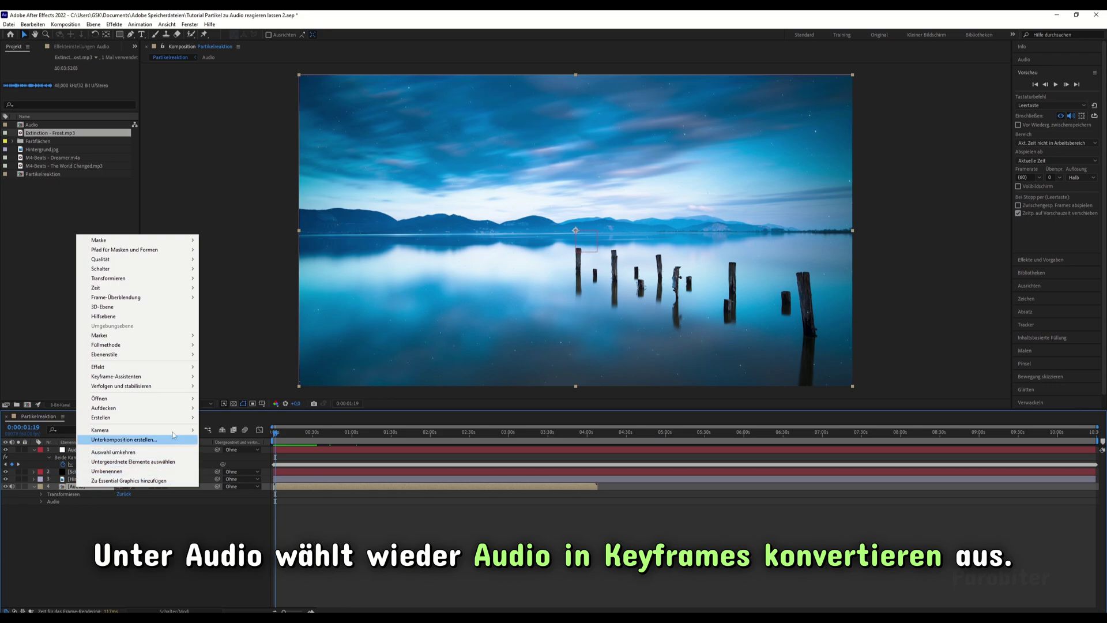
pyautogui.moveTo(173, 377)
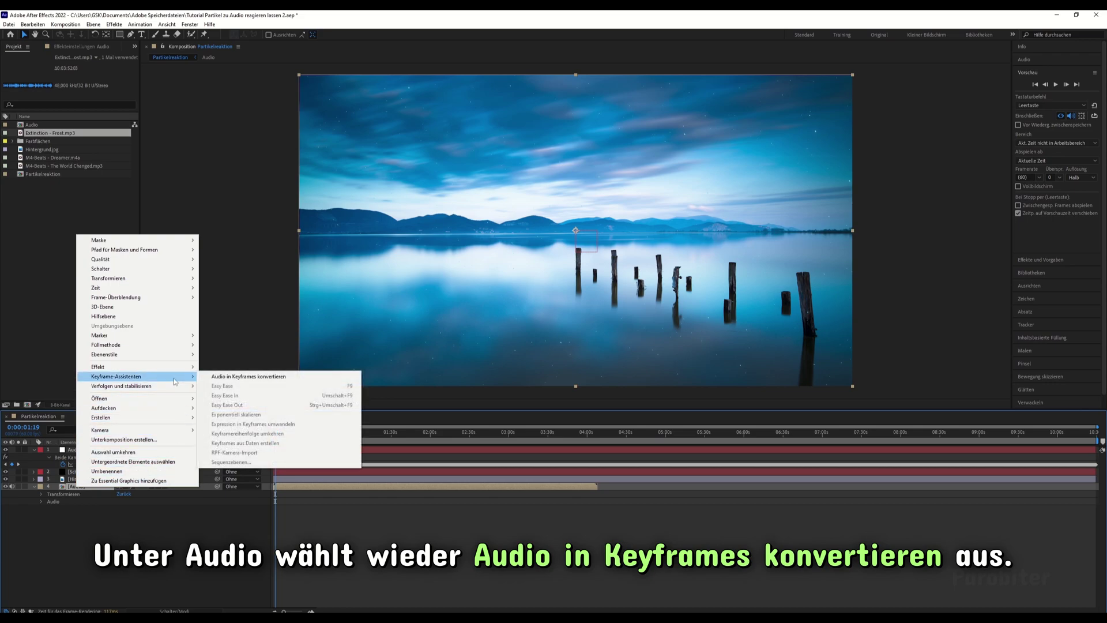
pyautogui.click(250, 377)
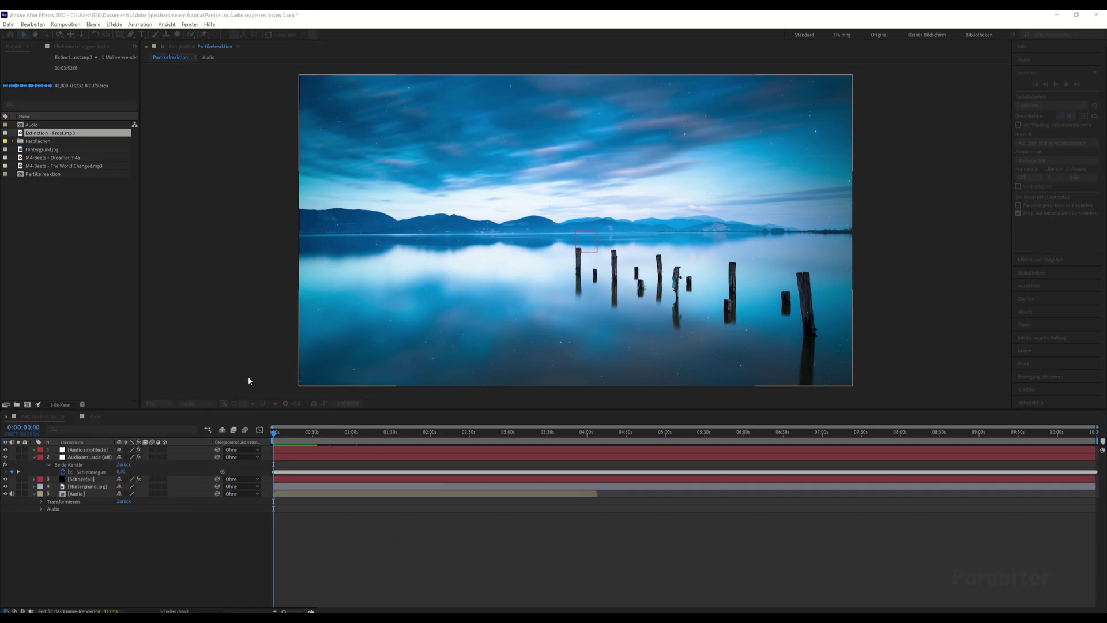
# - Delete the Audioamplitude (alt) layer and remove the old Speed and Wind expressions from CC Snowfall on the Schneefall layer
pyautogui.click(72, 459)
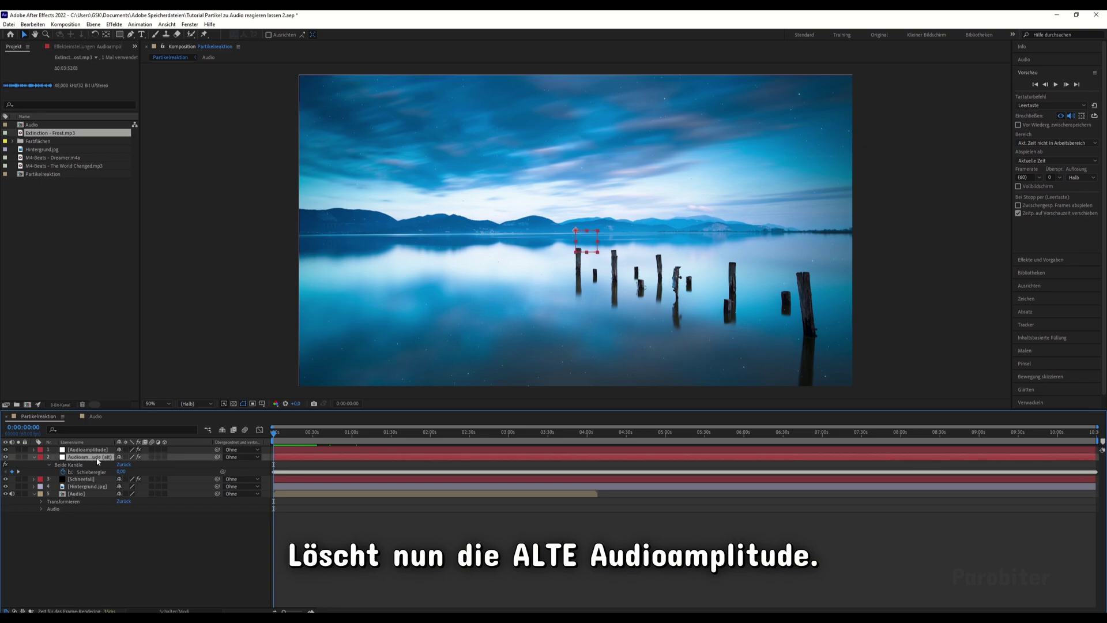
pyautogui.press('Delete')
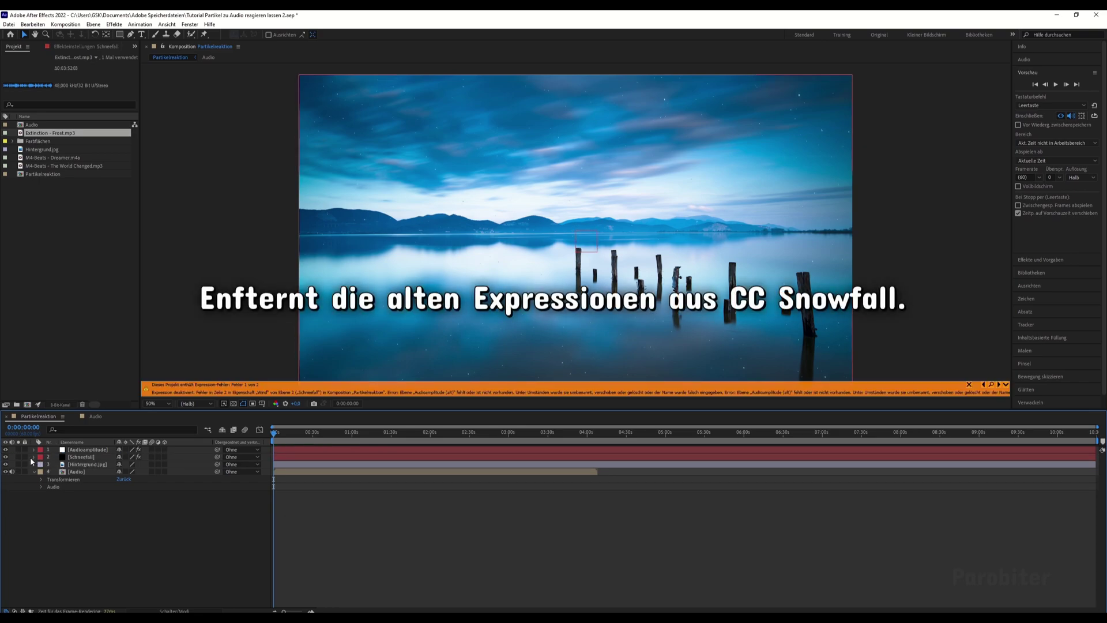
pyautogui.click(33, 457)
pyautogui.click(378, 511)
pyautogui.press('Delete')
pyautogui.click(389, 486)
pyautogui.click(357, 522)
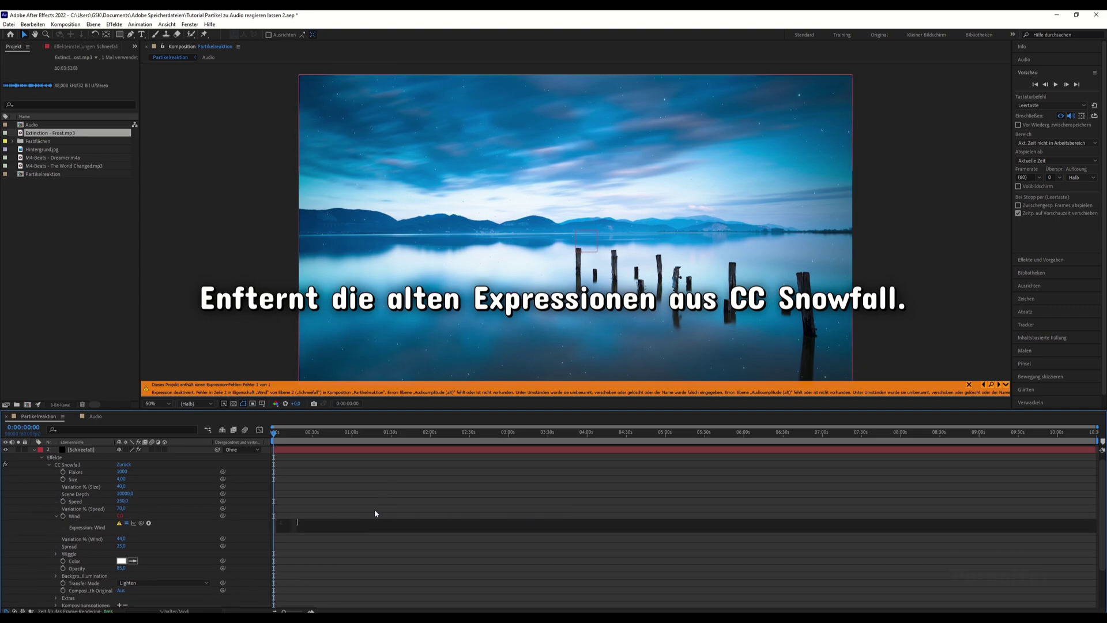
pyautogui.press('Delete')
pyautogui.click(393, 479)
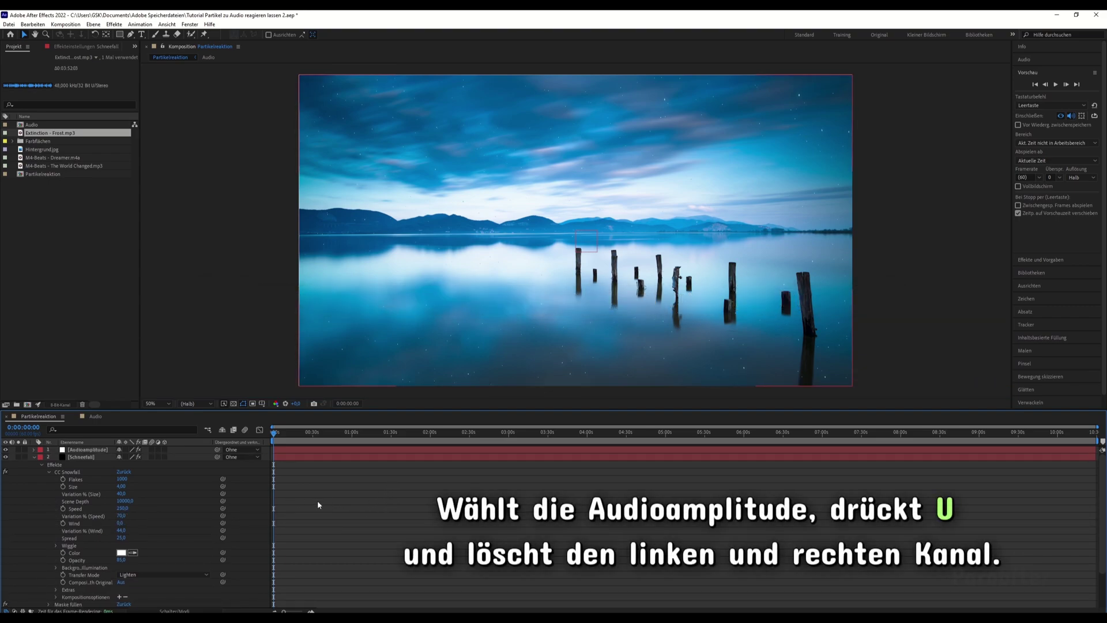
# - Reveal the keyframed properties of the Audioamplitude layer and delete its Linker Kanal and Rechter Kanal effects
pyautogui.click(73, 450)
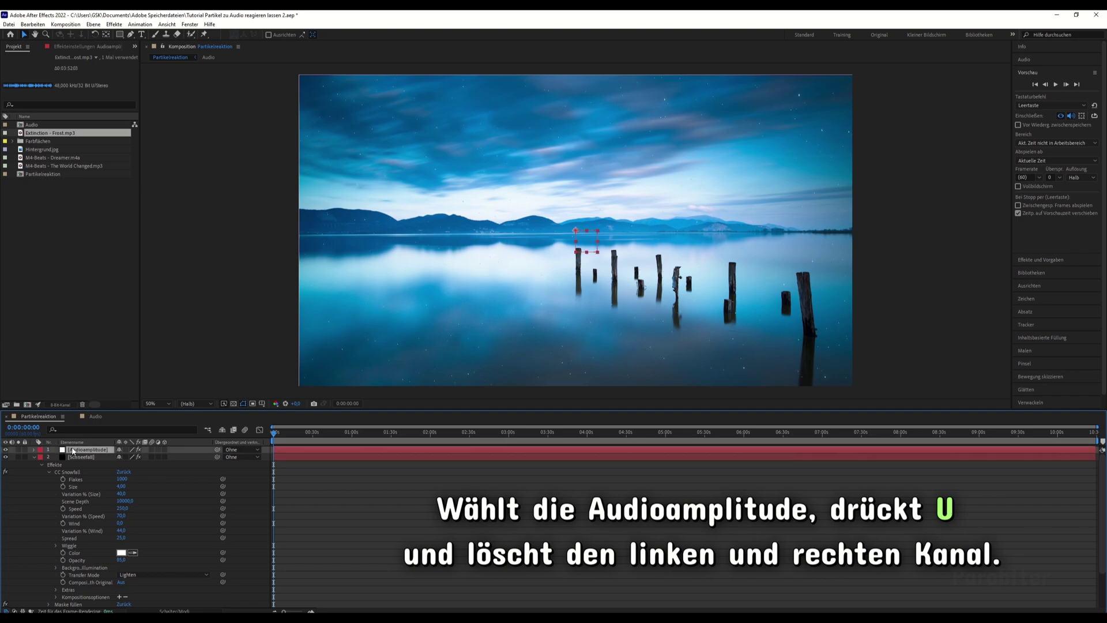
pyautogui.press('u')
pyautogui.click(73, 458)
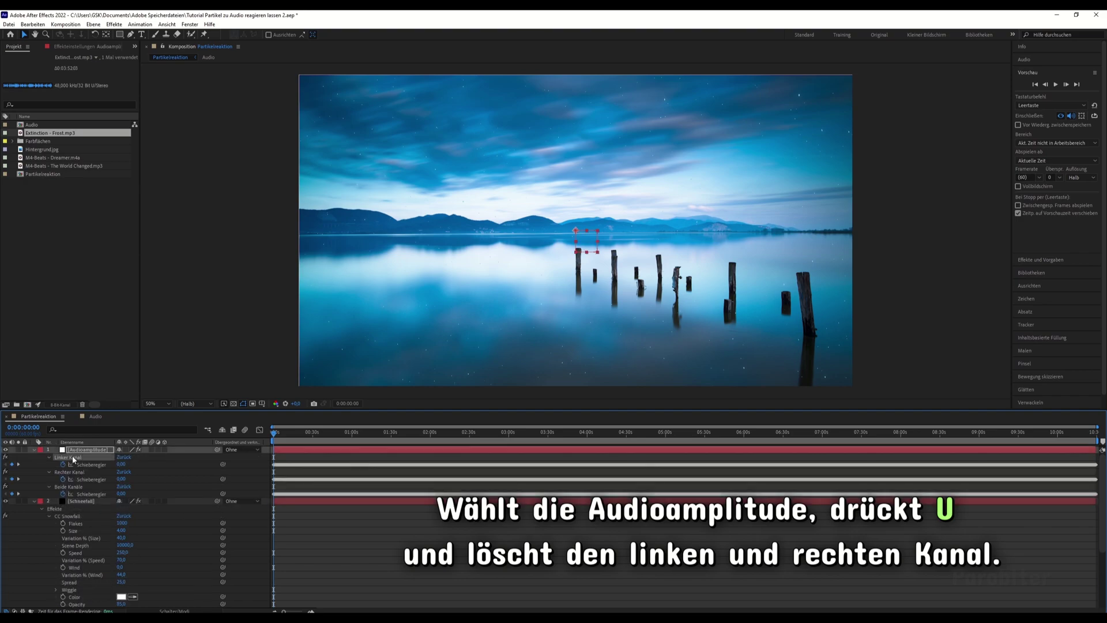
pyautogui.press('Delete')
pyautogui.click(71, 459)
pyautogui.press('Delete')
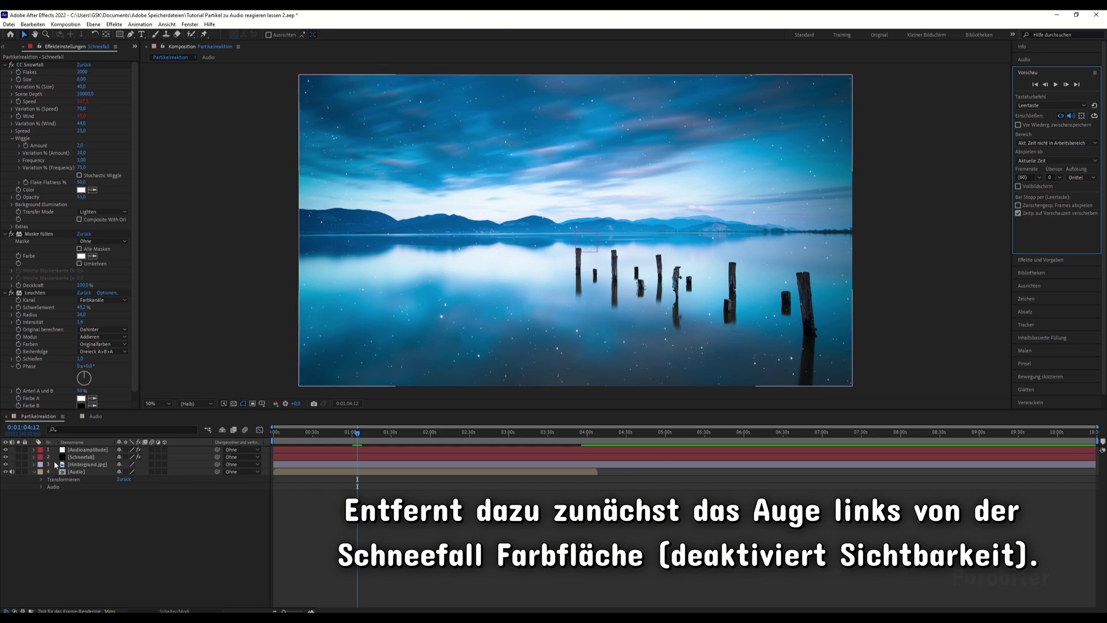
# - Move the Schneefall layer below the Audio layer and turn off its visibility
pyautogui.moveTo(78, 460); pyautogui.dragTo(86, 490)
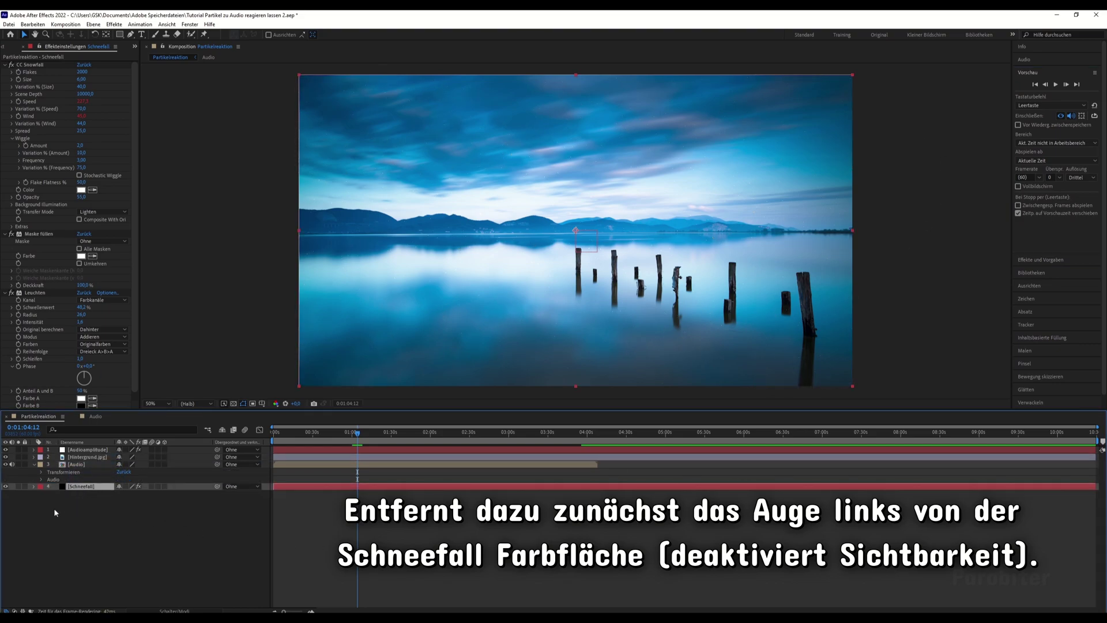
pyautogui.click(6, 487)
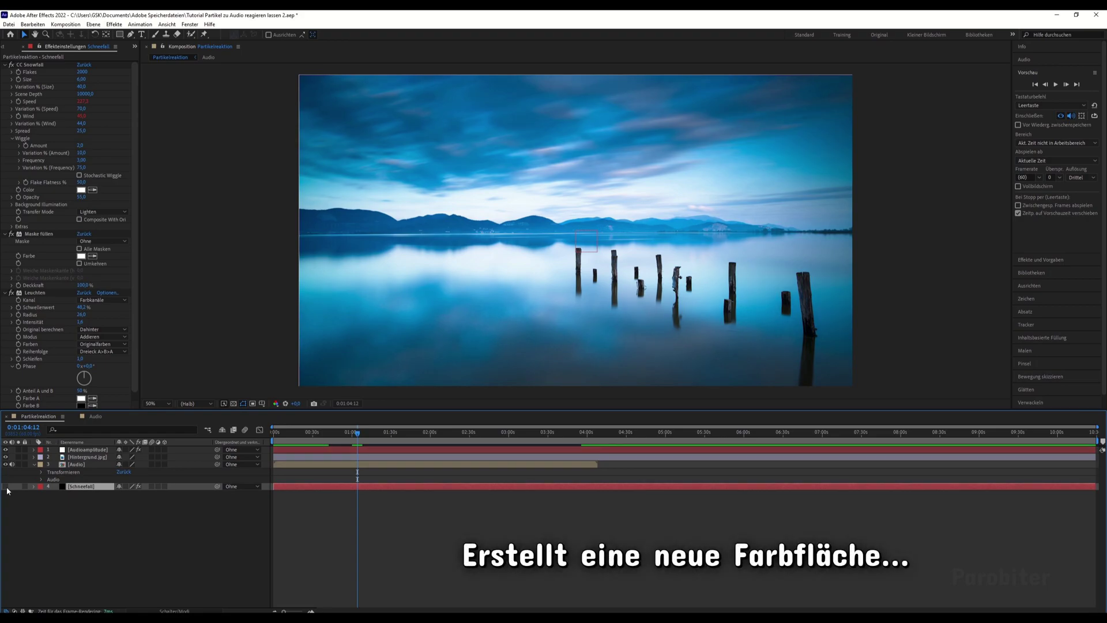
# - Create a new black solid (Farbfläche) named Regen in the Partikelreaktion composition
pyautogui.rightClick(89, 501)
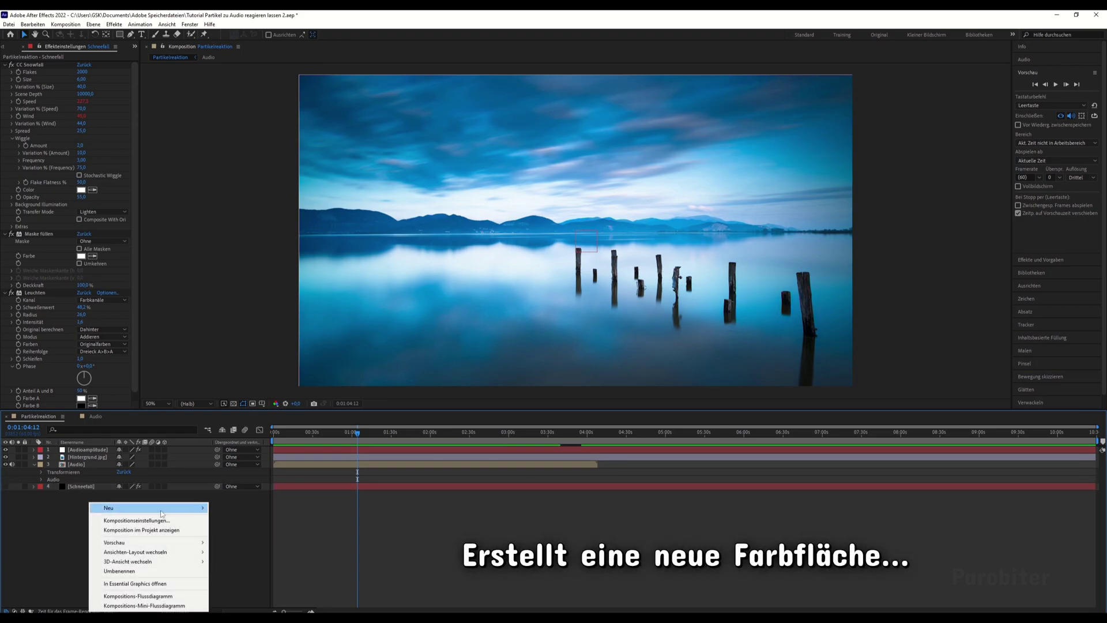
pyautogui.moveTo(162, 514)
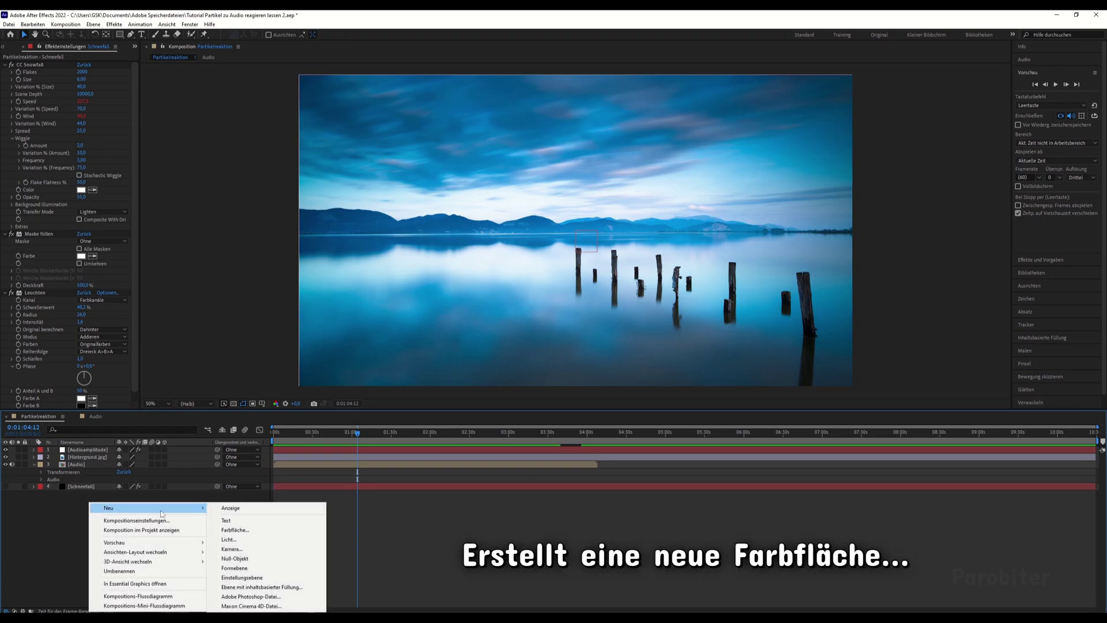
pyautogui.click(252, 531)
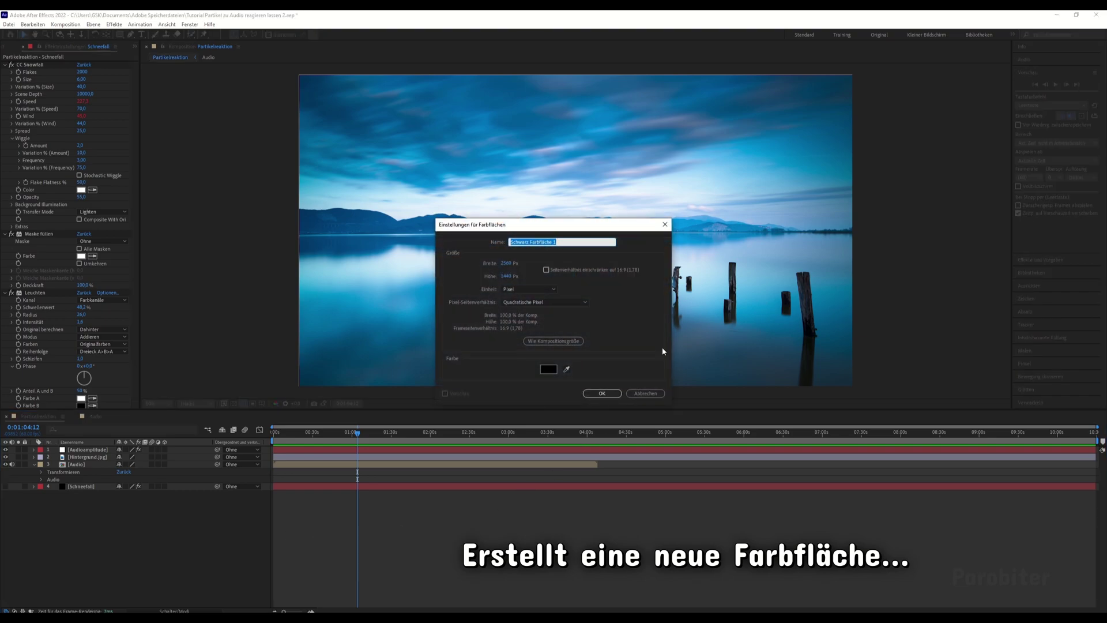
pyautogui.write('Regen')
pyautogui.click(611, 393)
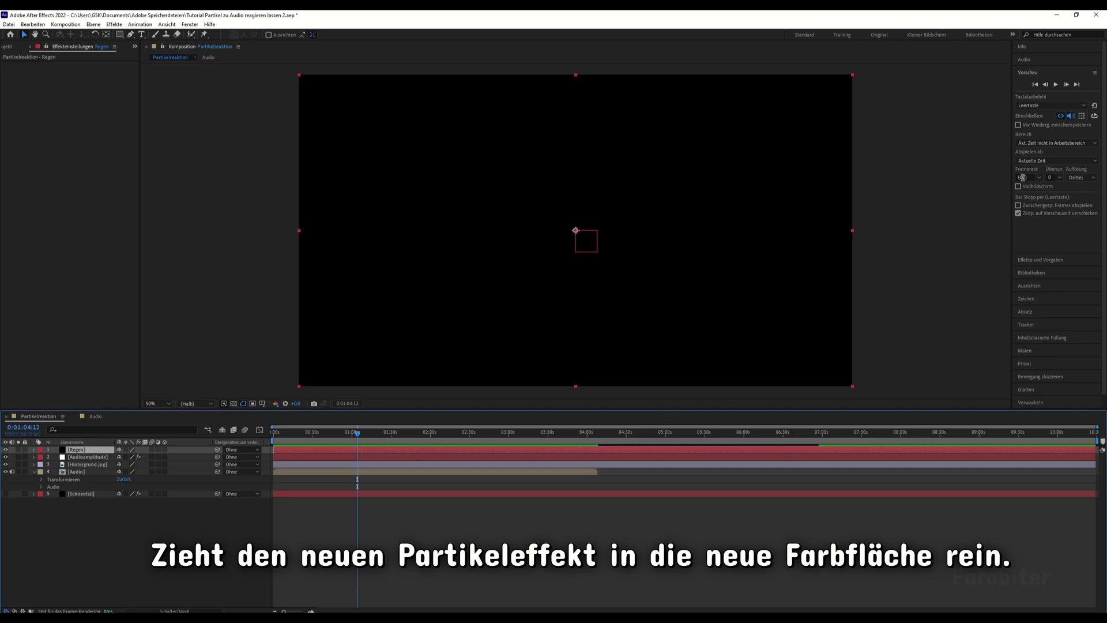
# - Find CC Rainfall, add it to the Regen layer and turn off Composite With Original
pyautogui.click(1041, 260)
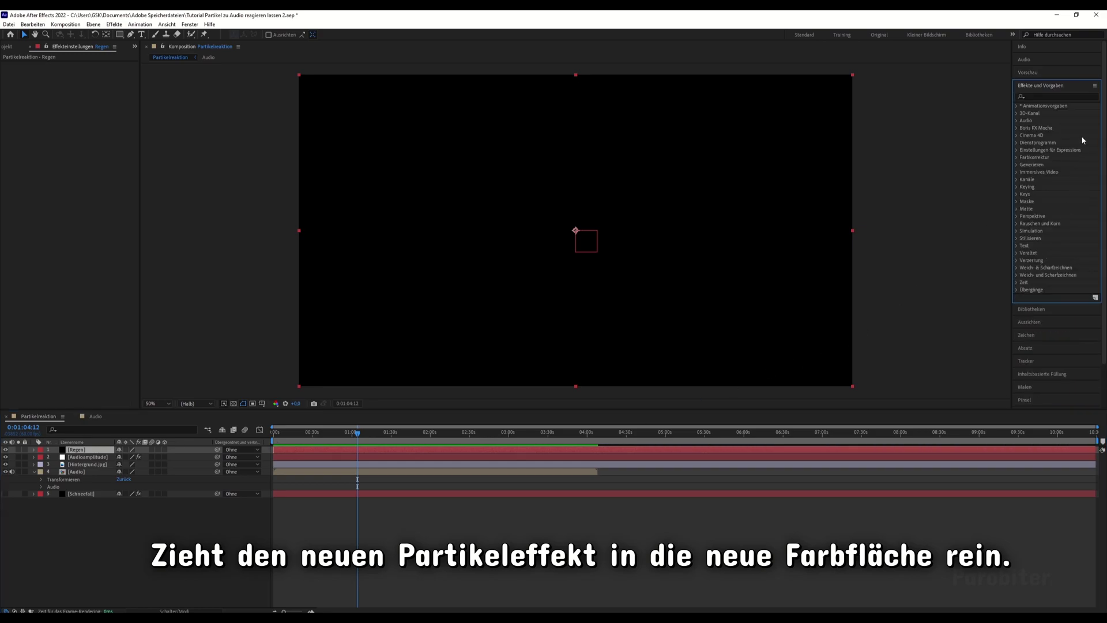
pyautogui.click(1039, 96)
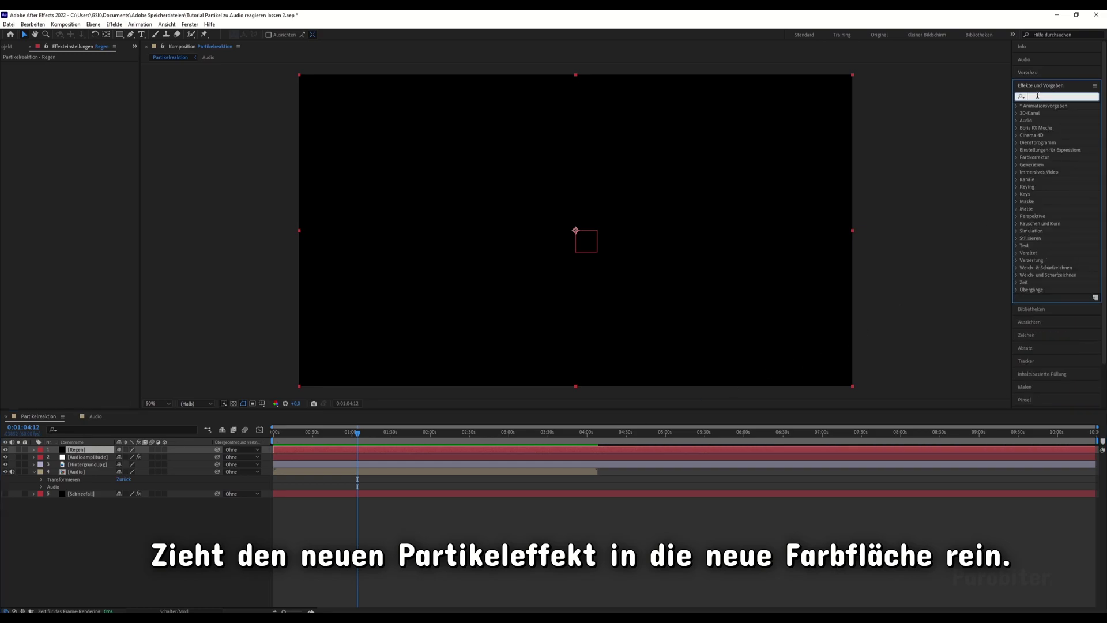
pyautogui.write('rainf')
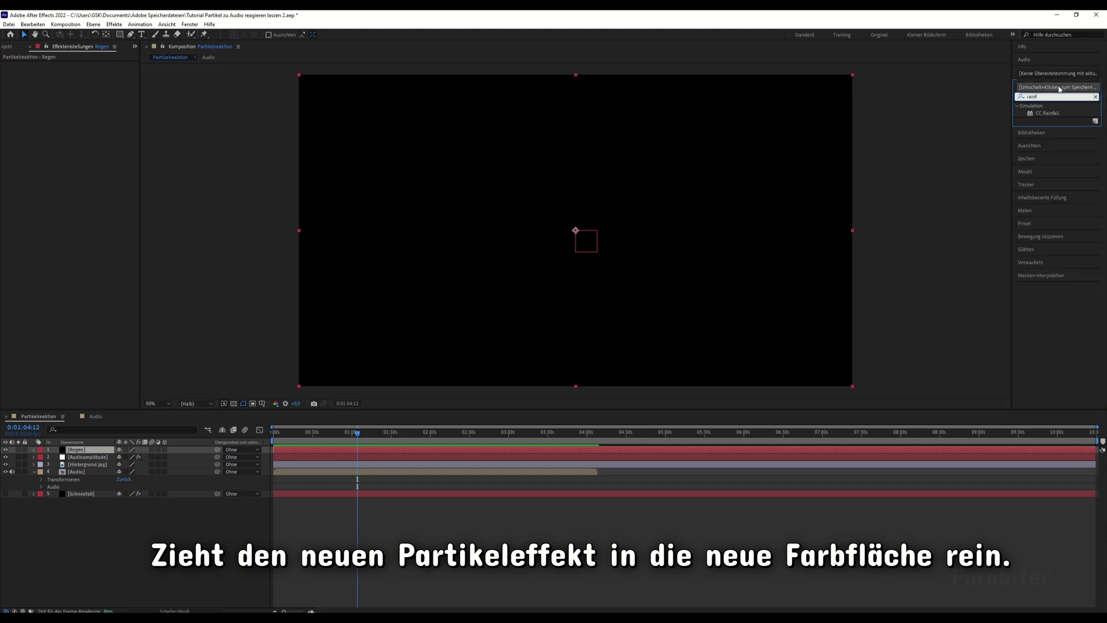
pyautogui.moveTo(1048, 113); pyautogui.dragTo(98, 449)
pyautogui.moveTo(320, 440); pyautogui.dragTo(380, 436)
pyautogui.click(85, 154)
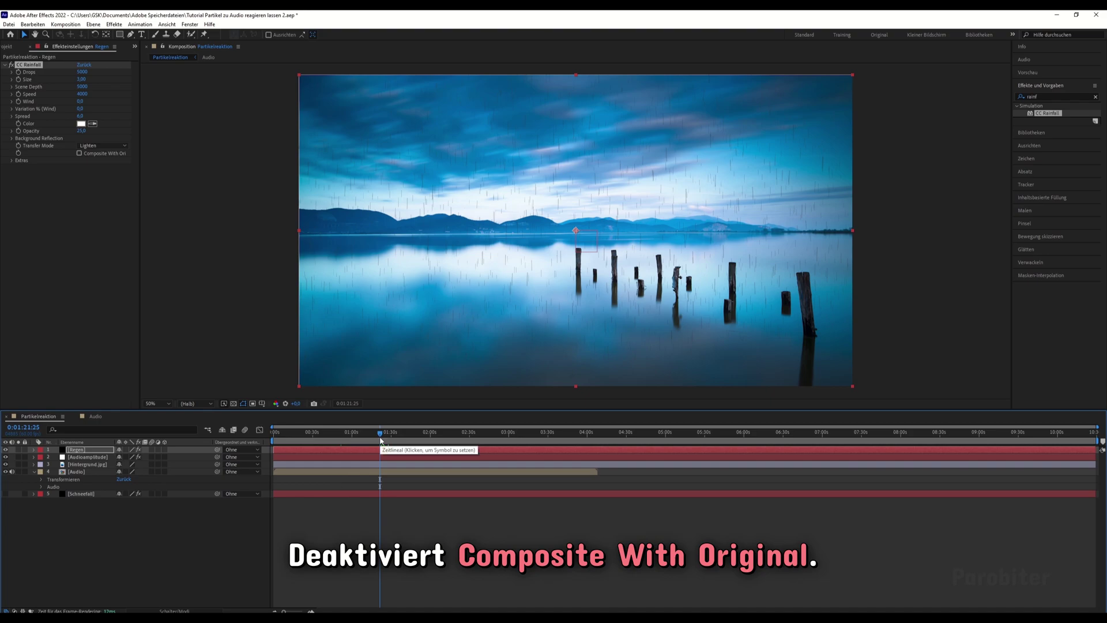
# - Add the Maske füllen effect below CC Rainfall on the Regen layer and set its Farbe to white, FFFFFF
pyautogui.click(1049, 97)
pyautogui.write('füll')
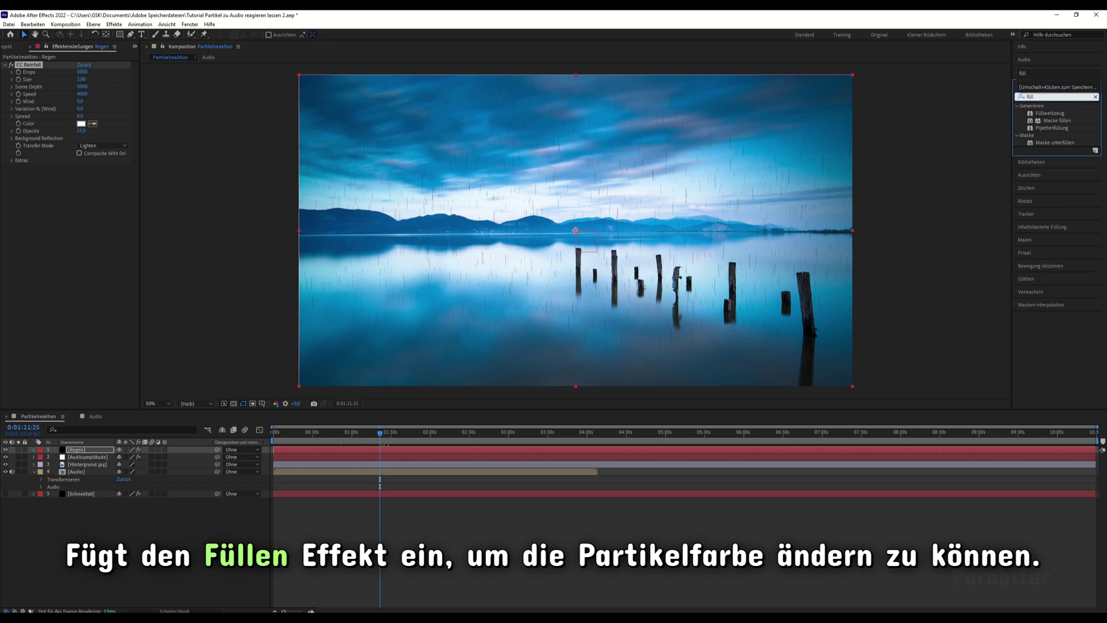
pyautogui.moveTo(1057, 121); pyautogui.dragTo(72, 209)
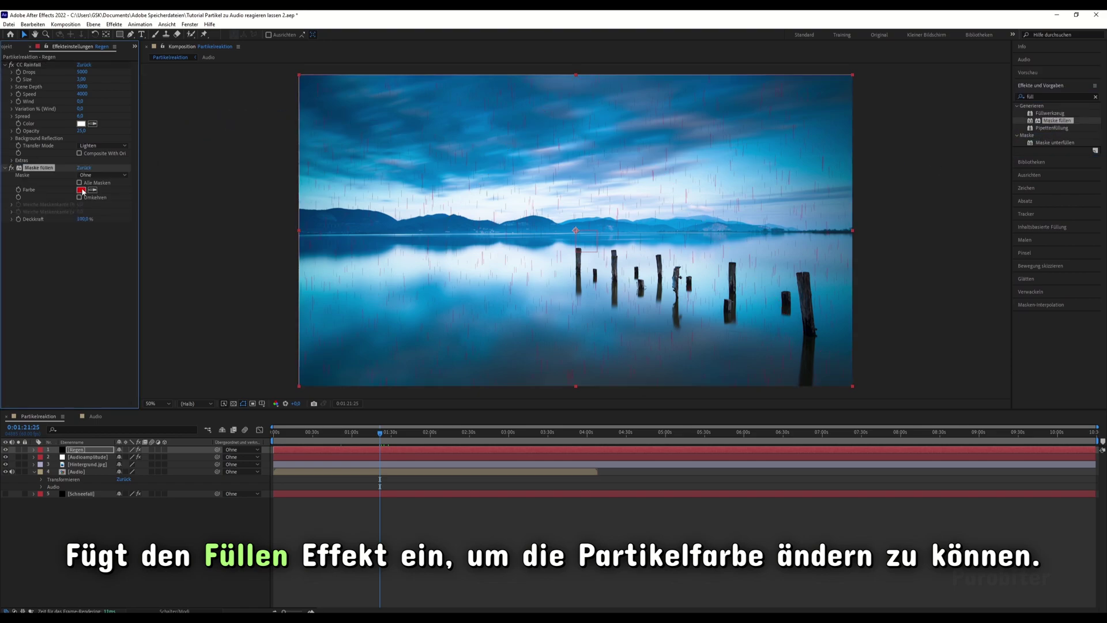
pyautogui.click(82, 191)
pyautogui.moveTo(497, 274); pyautogui.dragTo(449, 261)
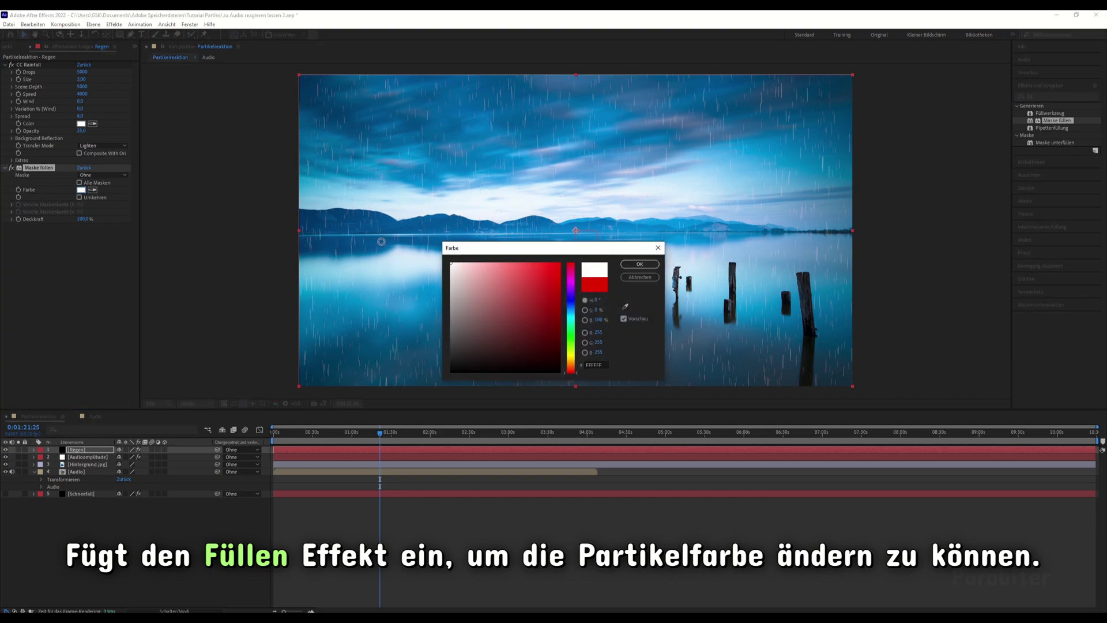
pyautogui.click(639, 264)
# - Set the Drops value of CC Rainfall on the Regen layer to 2222
pyautogui.moveTo(327, 434); pyautogui.dragTo(356, 440)
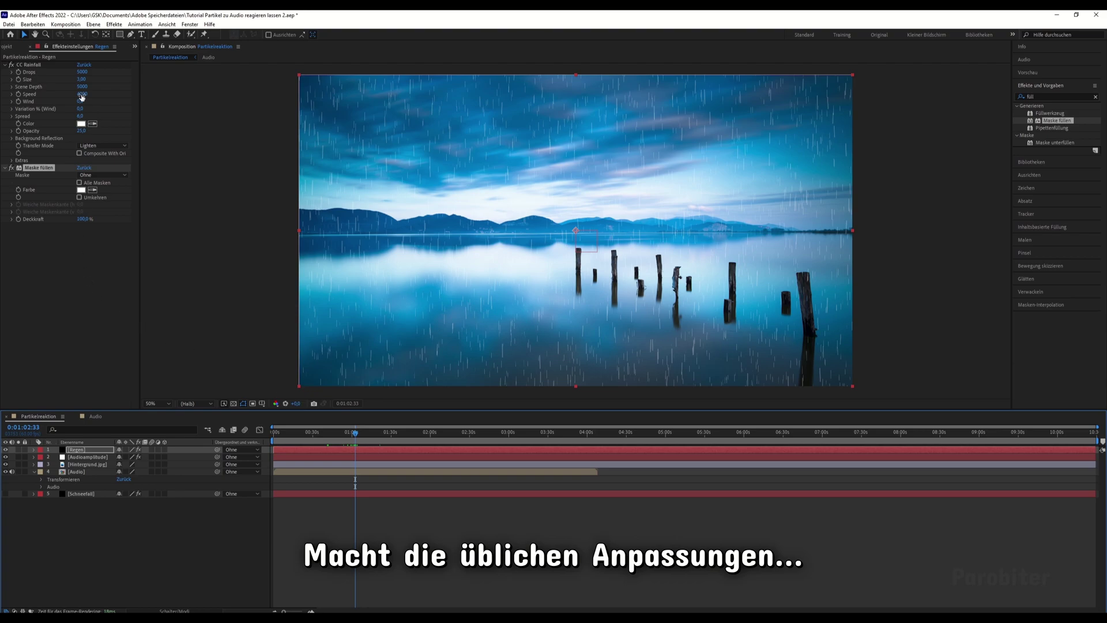
pyautogui.click(82, 72)
pyautogui.write('2222')
pyautogui.press('Return')
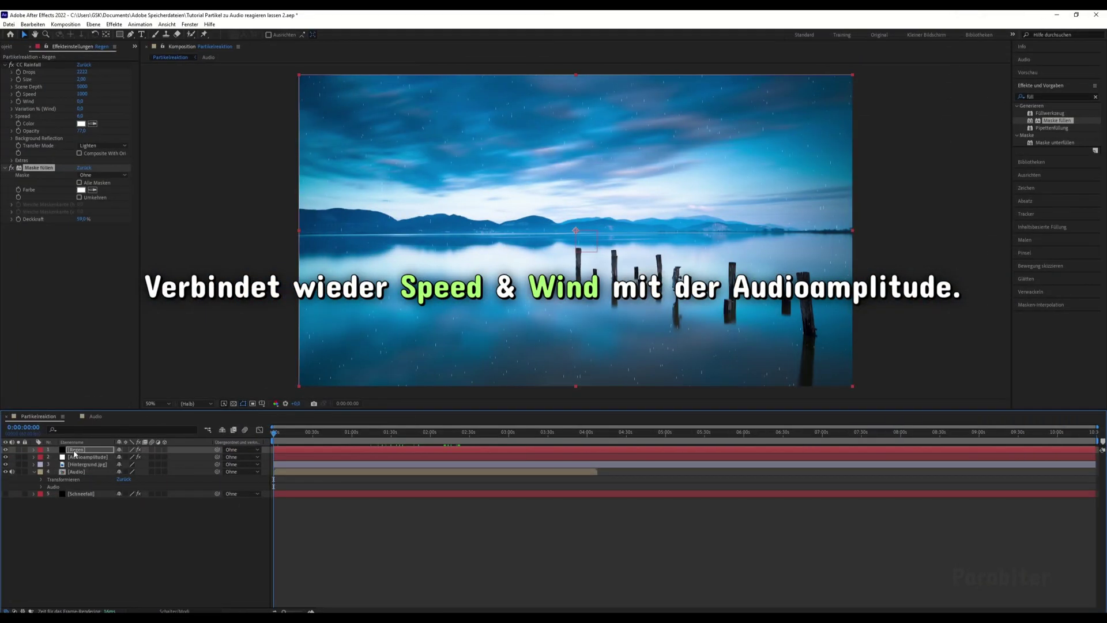
# - Move the Regen layer below Audioamplitude and expand the CC Rainfall properties and the Beide Kanäle Schieberegler
pyautogui.moveTo(75, 456); pyautogui.dragTo(87, 464)
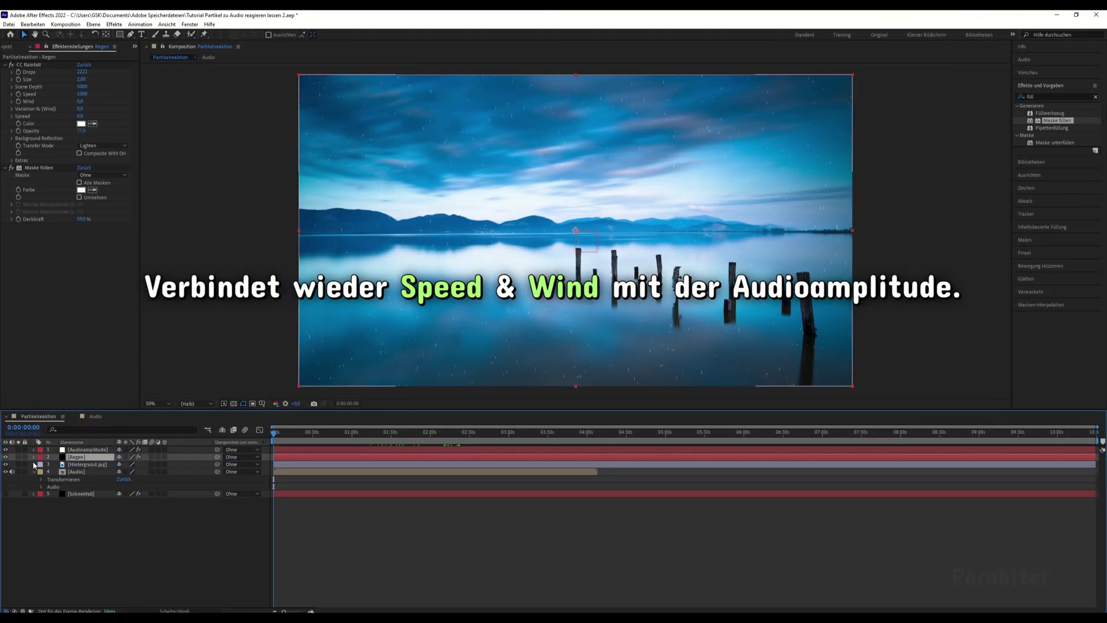
pyautogui.click(33, 457)
pyautogui.click(41, 465)
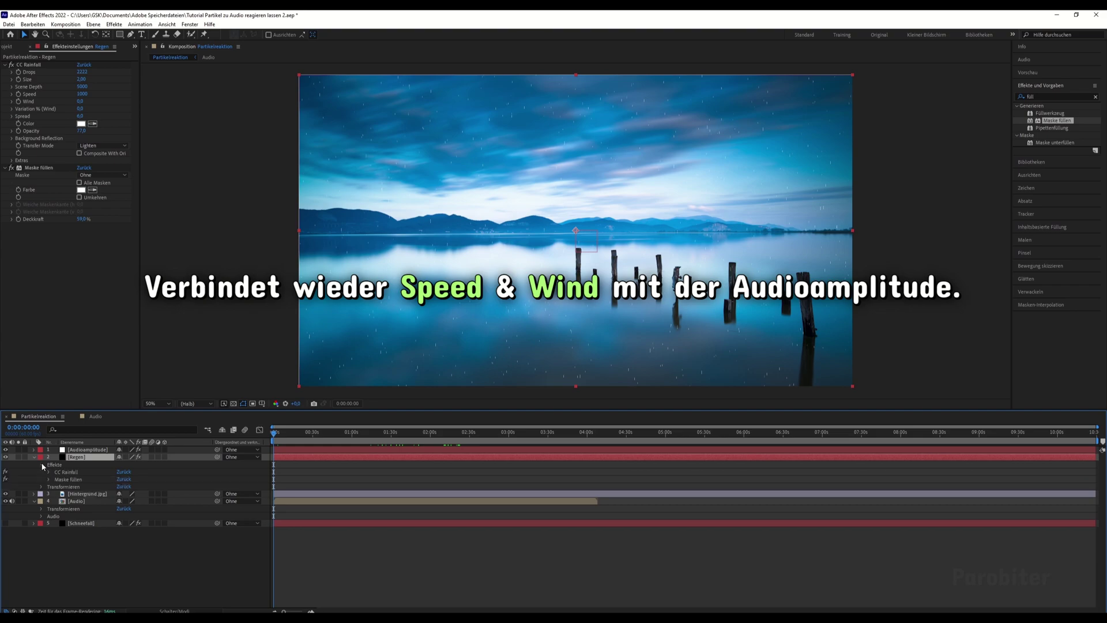
pyautogui.click(48, 472)
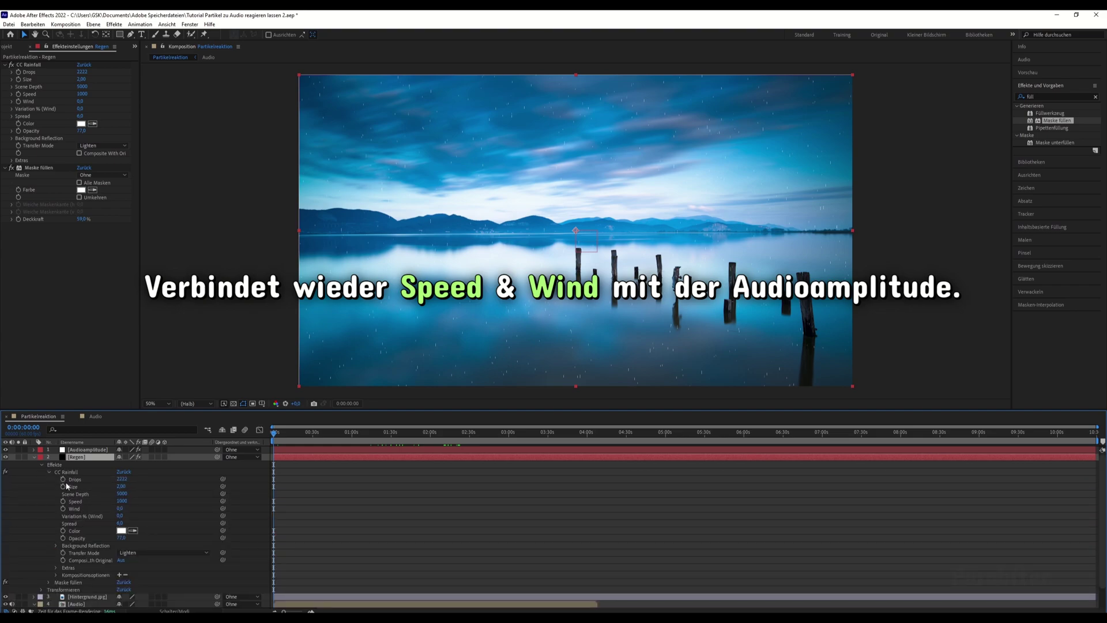
pyautogui.click(34, 450)
pyautogui.scroll(-1, 94, 464)
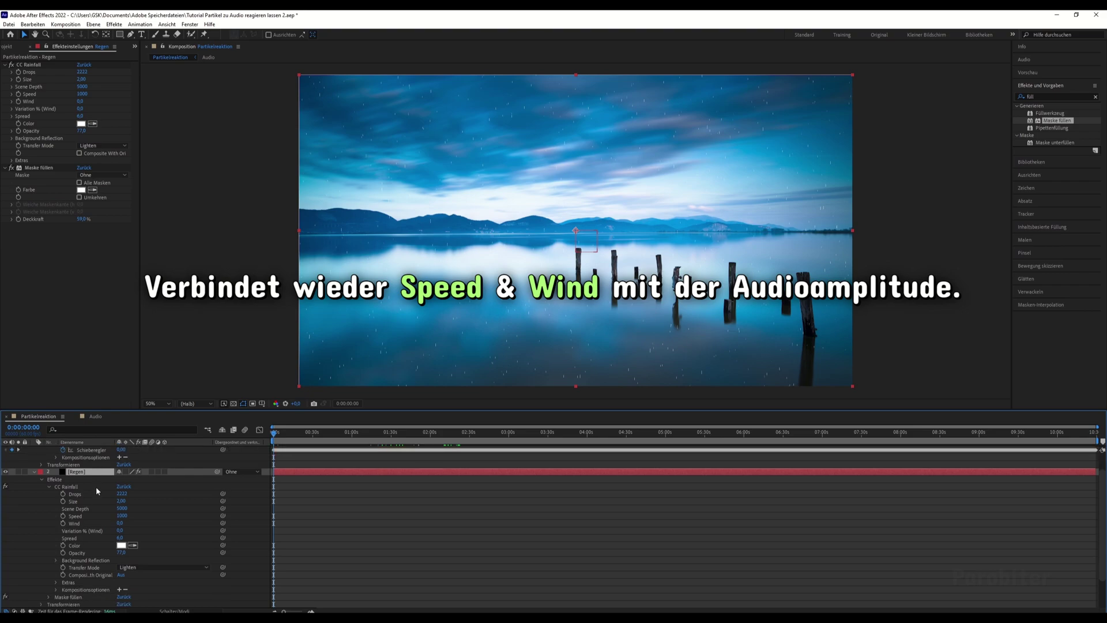
# - Add expressions to Speed and Wind of CC Rainfall and link both to the Beide Kanäle Schieberegler of Audioamplitude
pyautogui.keyDown('alt'); pyautogui.click(63, 524); pyautogui.keyUp('alt')
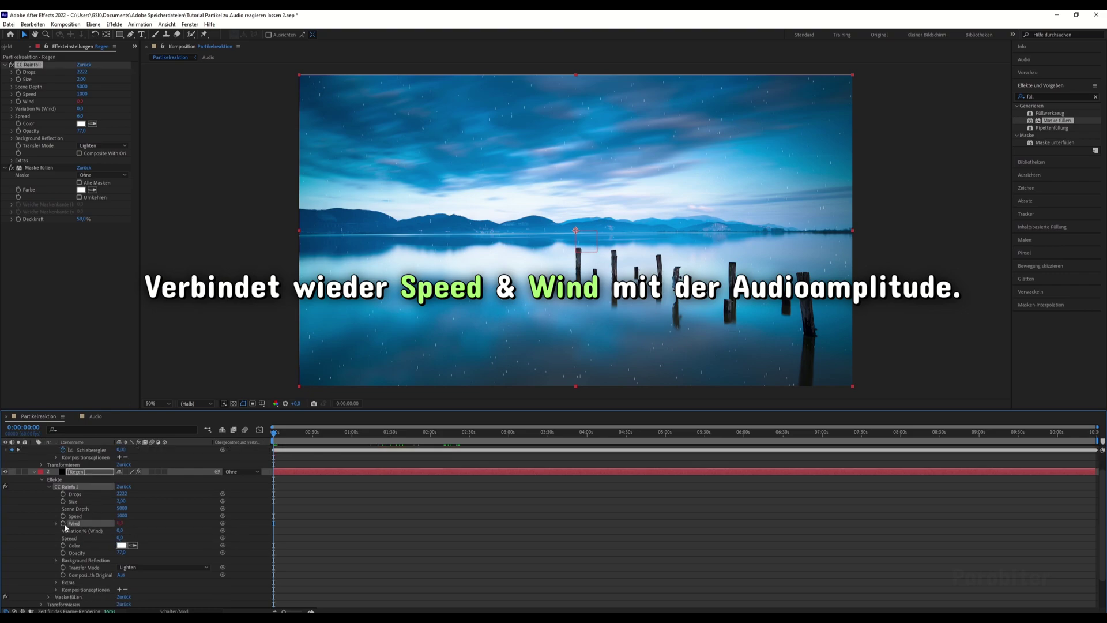
pyautogui.moveTo(142, 530); pyautogui.dragTo(97, 464)
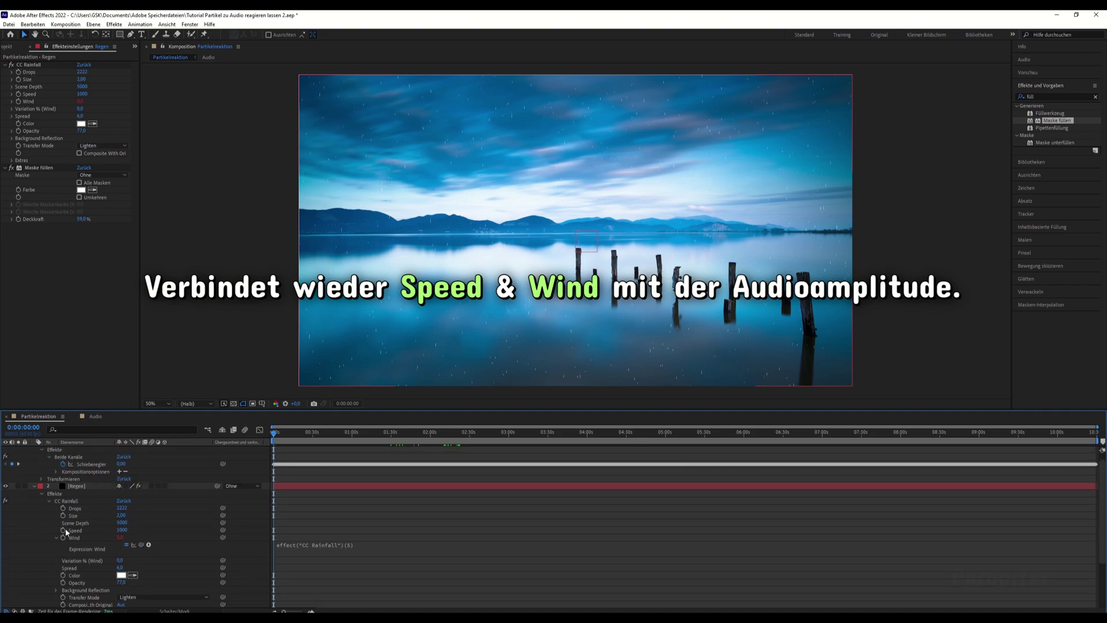
pyautogui.keyDown('alt'); pyautogui.click(63, 530); pyautogui.keyUp('alt')
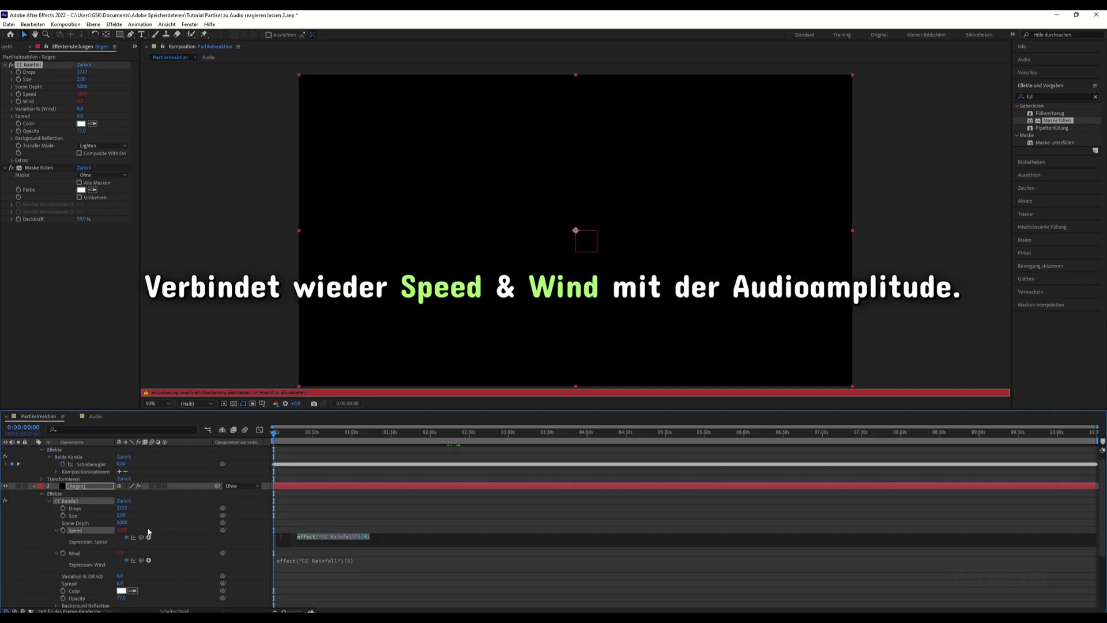
pyautogui.click(166, 517)
pyautogui.moveTo(140, 537); pyautogui.dragTo(98, 476)
pyautogui.click(223, 517)
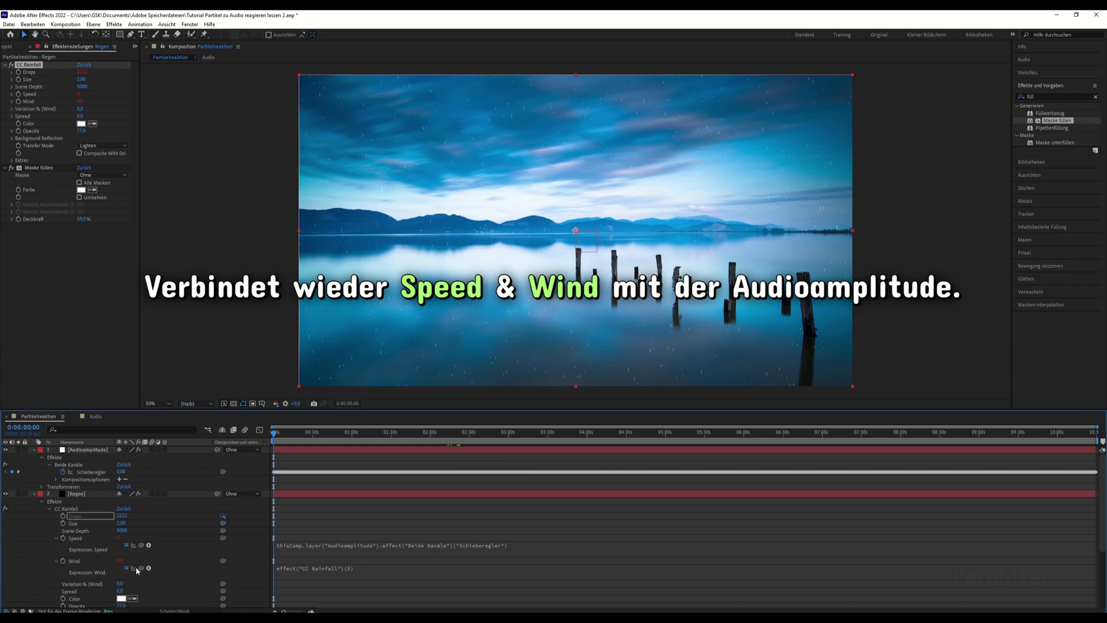
pyautogui.moveTo(142, 569); pyautogui.dragTo(104, 474)
pyautogui.click(190, 534)
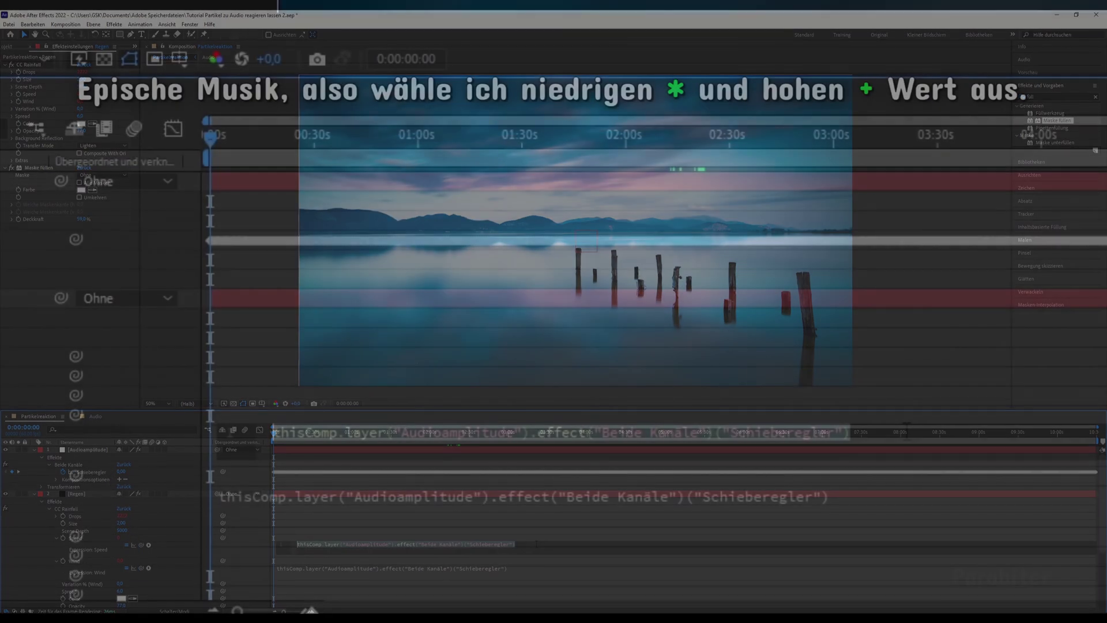
# - Append *6 + [100] to the Speed expression and *3 + [50] to the Wind expression of CC Rainfall
pyautogui.click(521, 546)
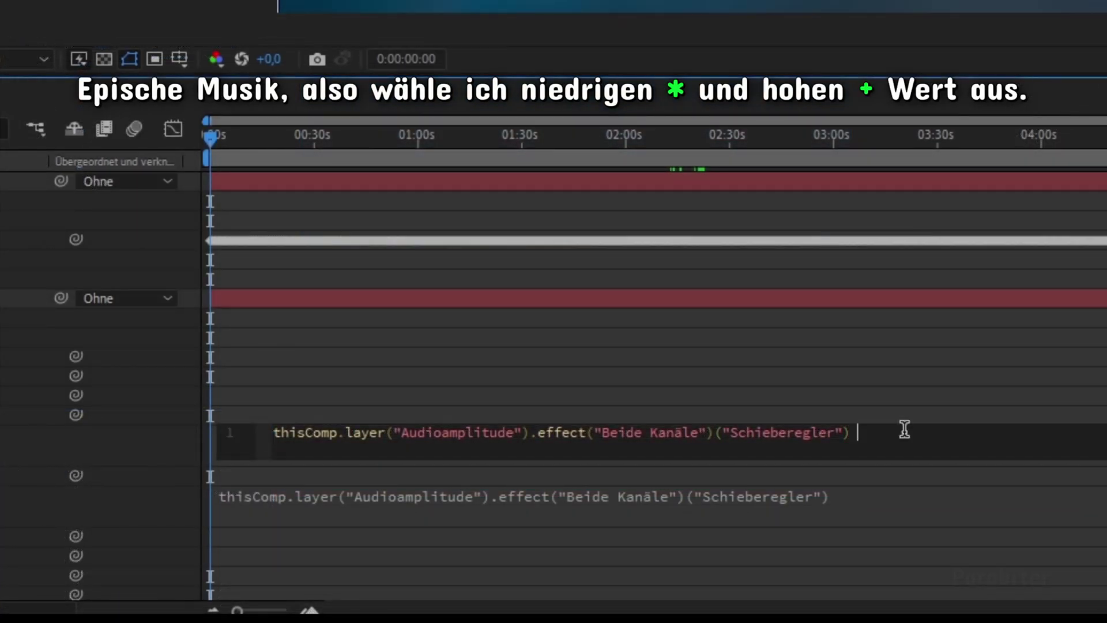
pyautogui.write('*6 + [100]')
pyautogui.click(917, 493)
pyautogui.write('*3 + []')
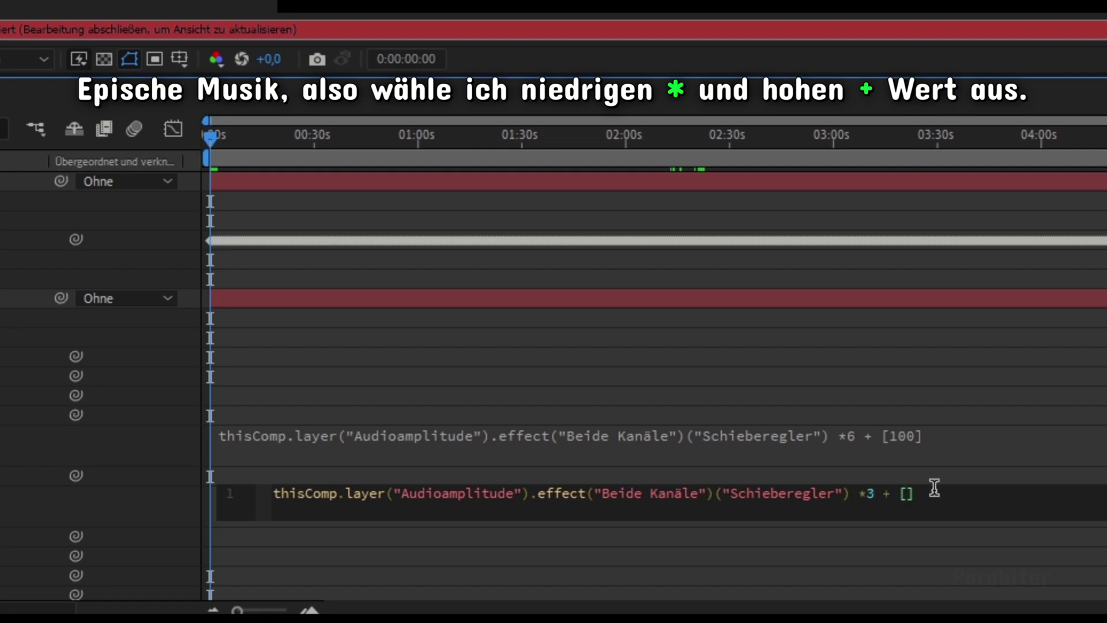
pyautogui.write('50')
pyautogui.click(1013, 362)
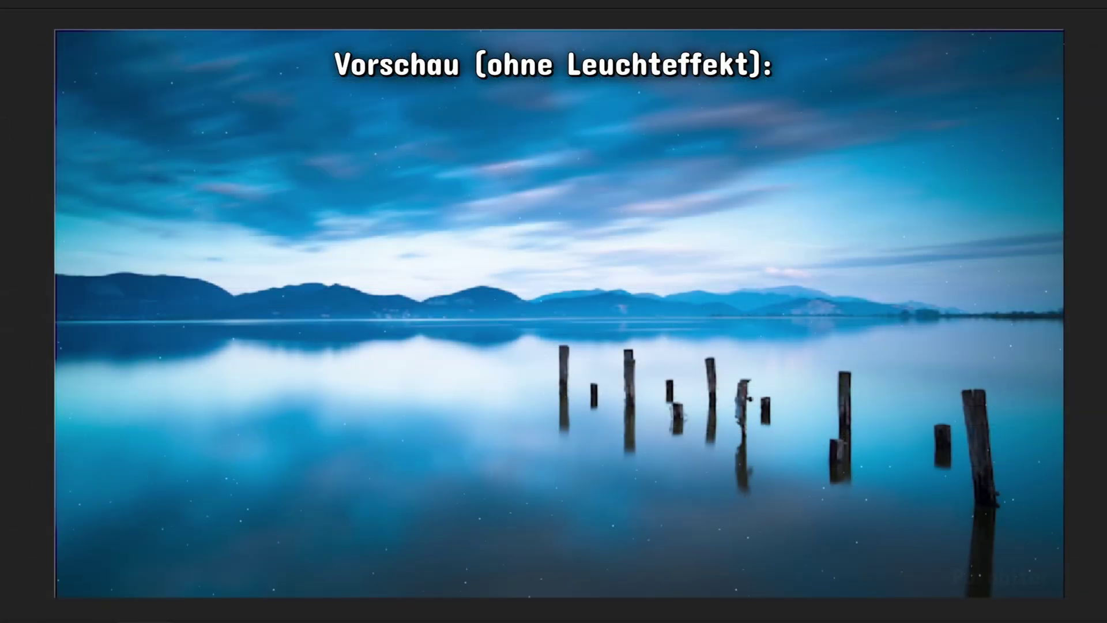